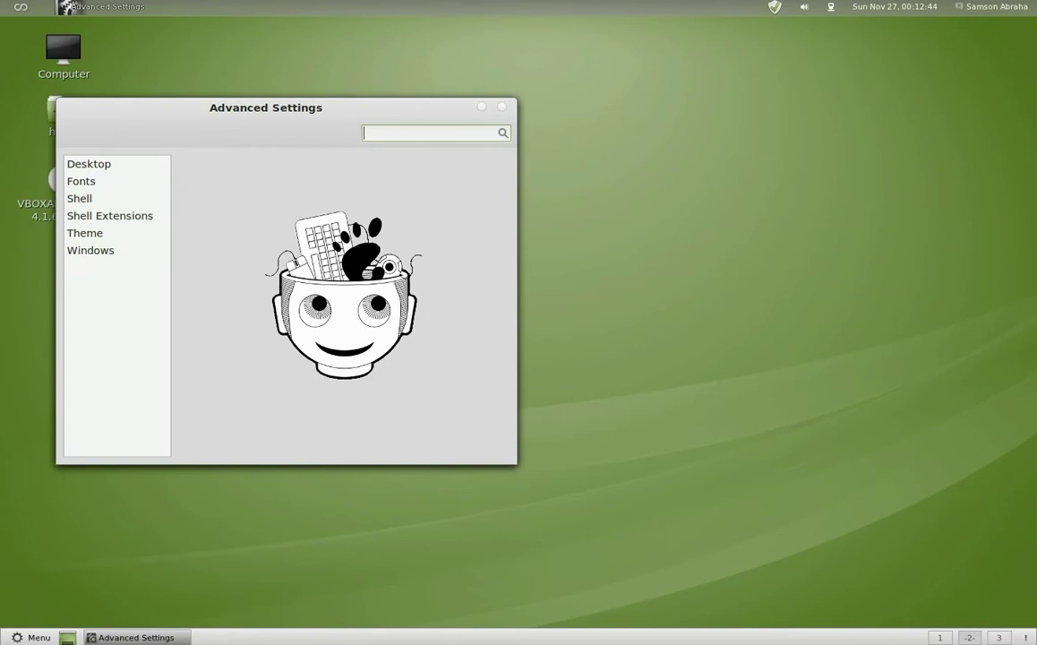
# Examine the Desktop, Fonts, Shell, Shell Extensions, Theme and Windows pages of Advanced Settings
pyautogui.moveTo(266, 108); pyautogui.dragTo(461, 127)
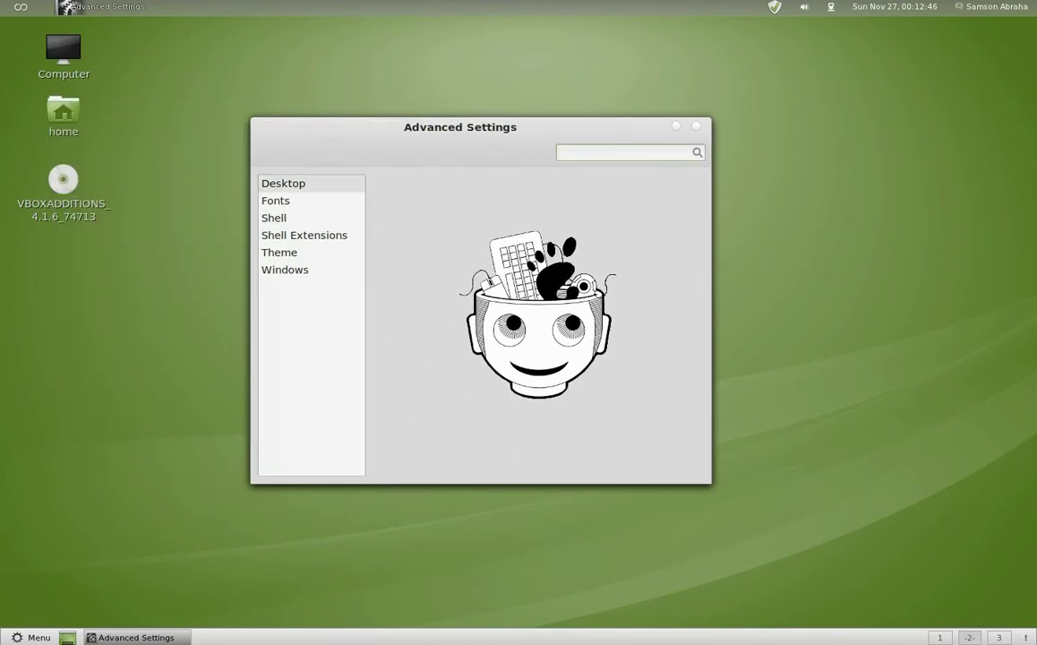
pyautogui.click(296, 184)
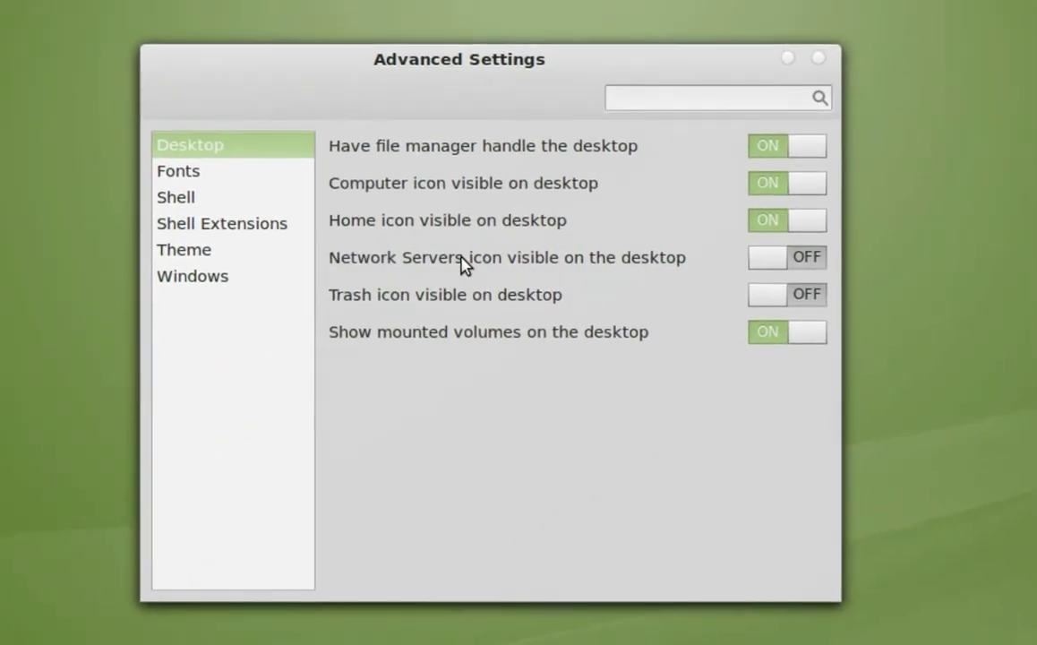
pyautogui.hotkey('ctrl', 'alt', 'Down')
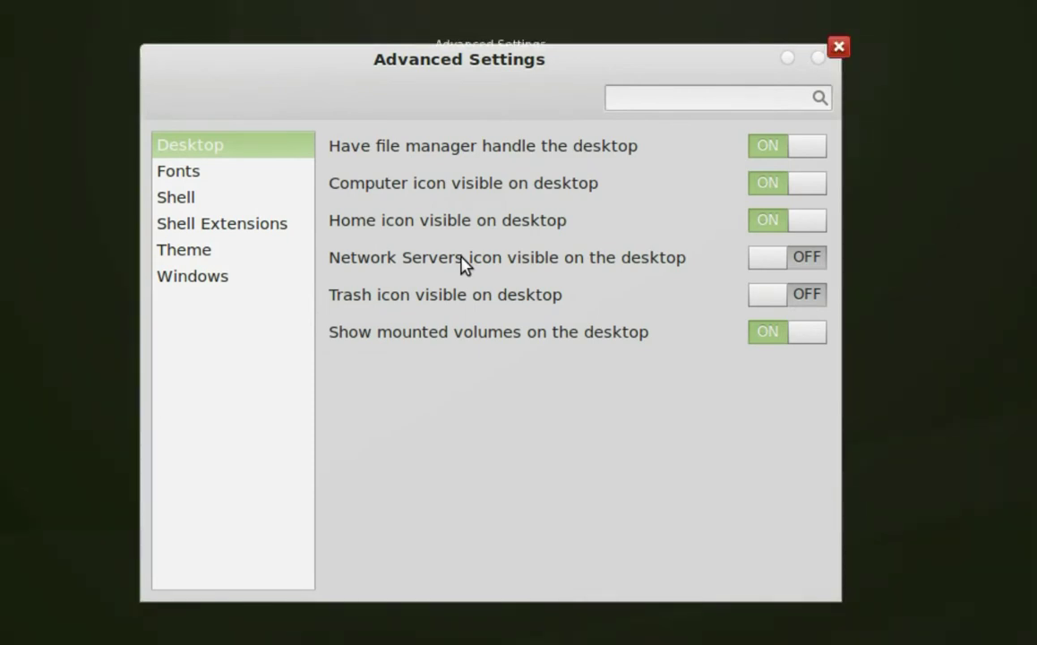
pyautogui.click(464, 264)
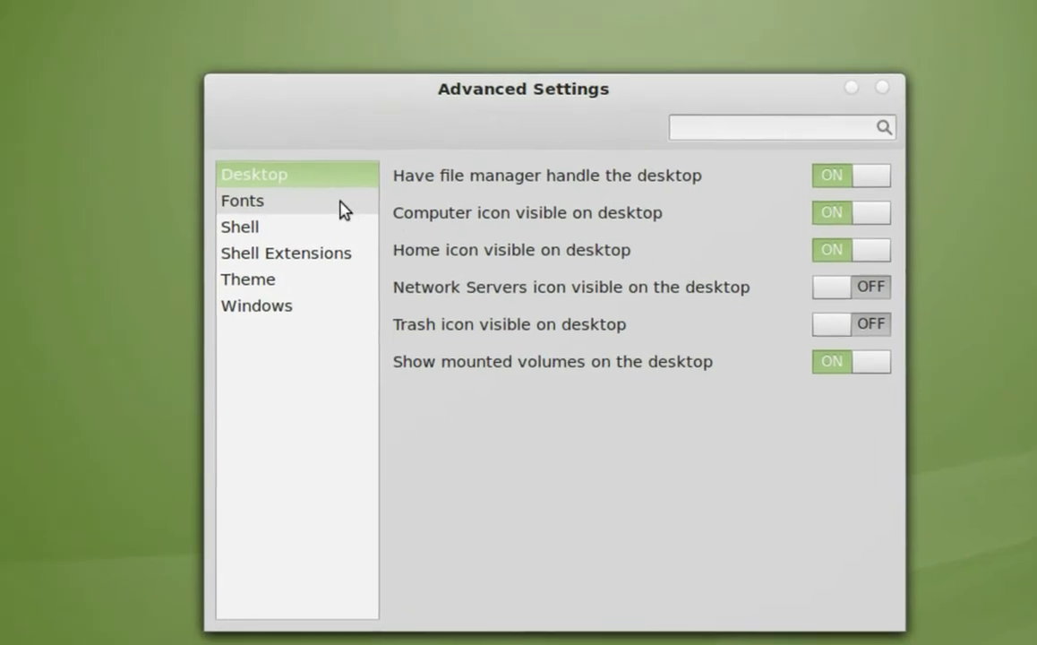
pyautogui.click(277, 177)
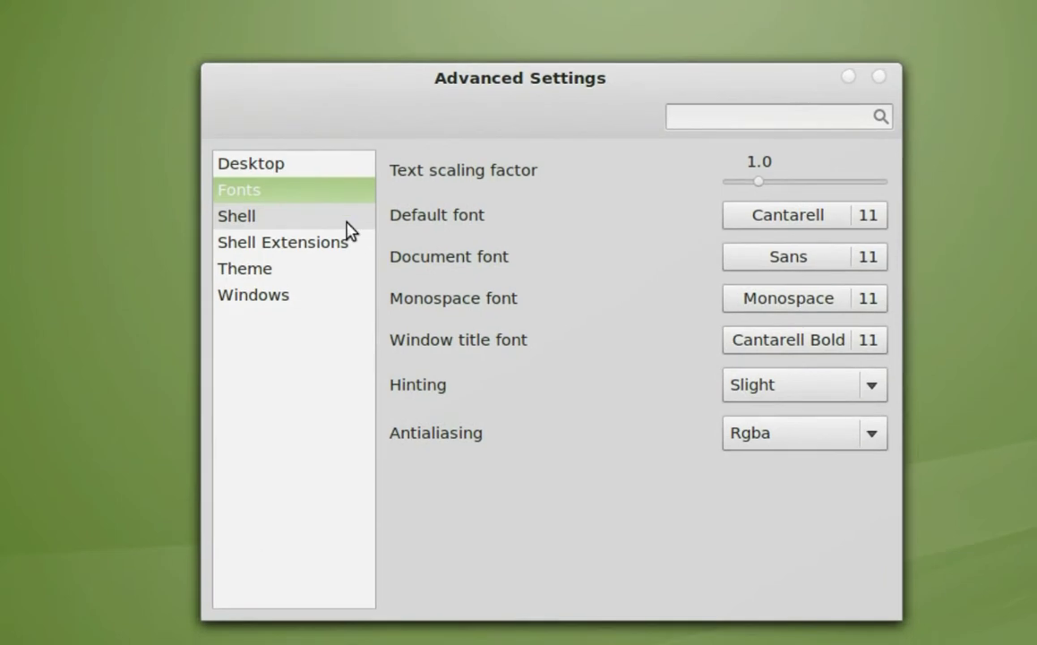
pyautogui.click(350, 231)
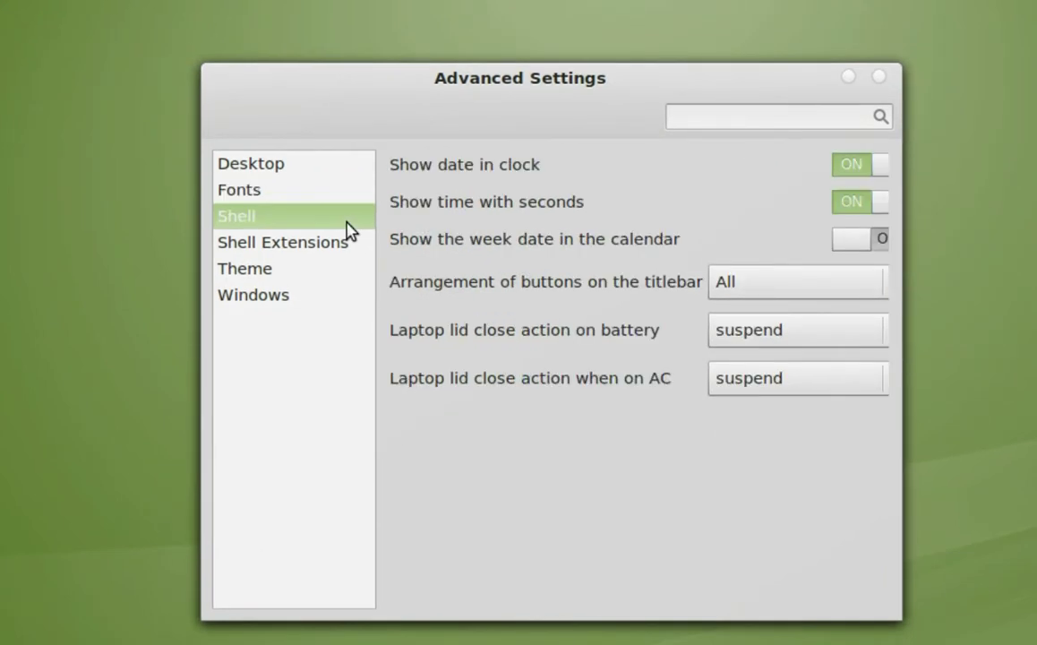
pyautogui.click(343, 238)
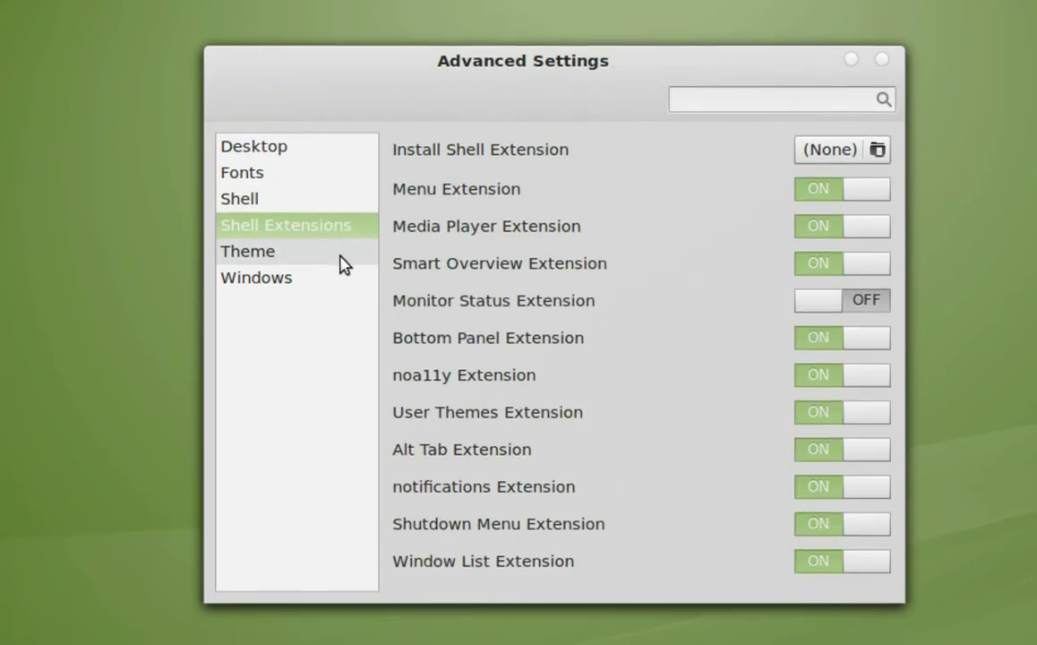
pyautogui.click(343, 264)
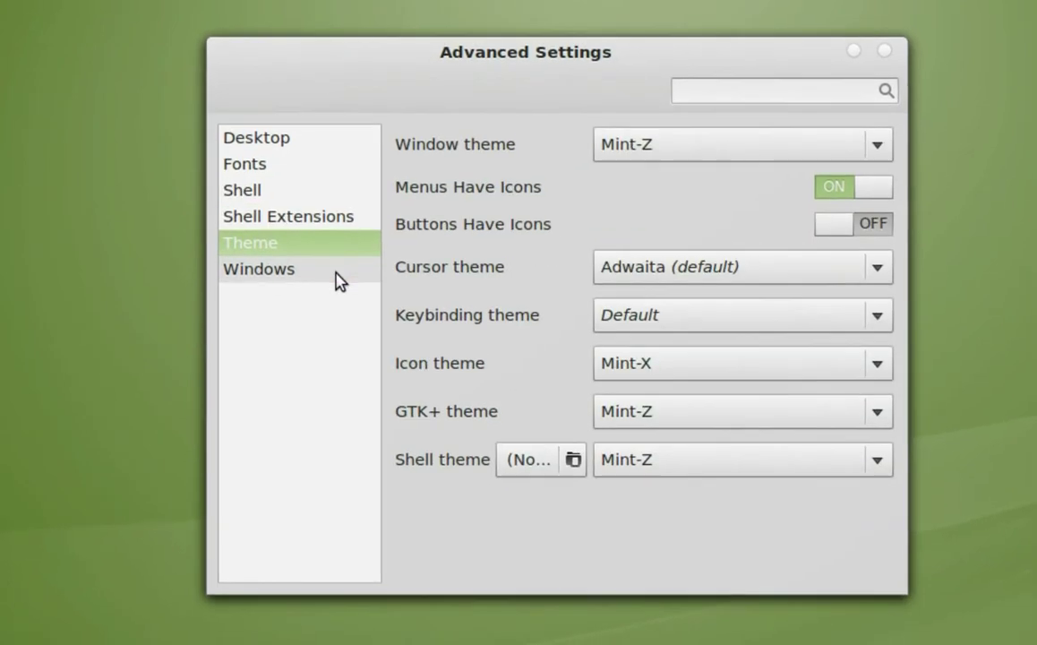
pyautogui.click(340, 278)
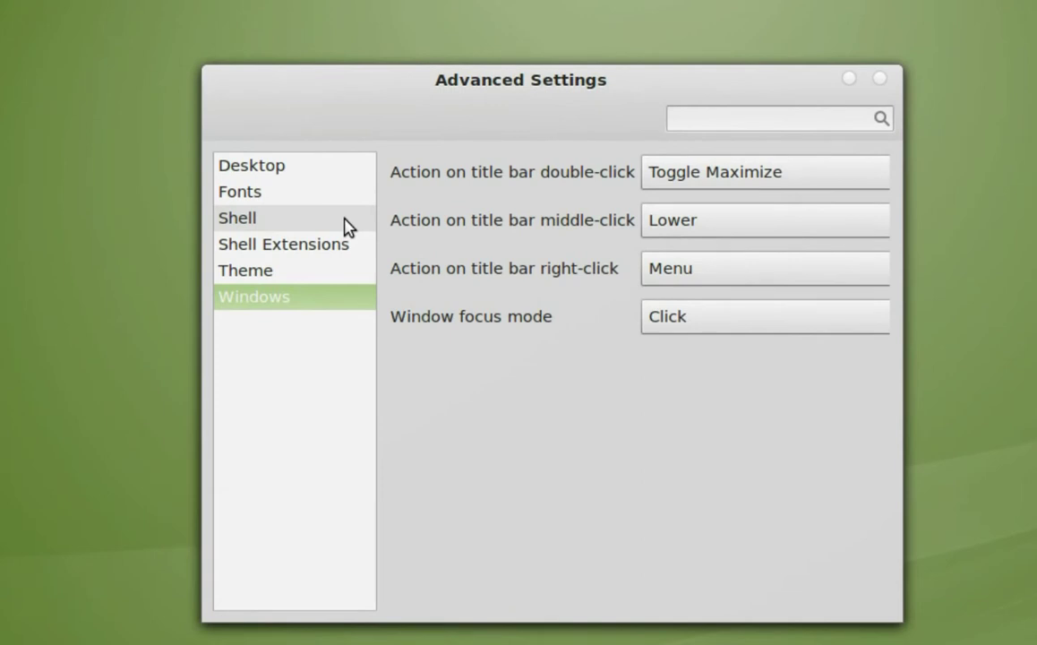
# Turn the Shell options for showing the date in the clock and the time with seconds off and back on
pyautogui.click(348, 227)
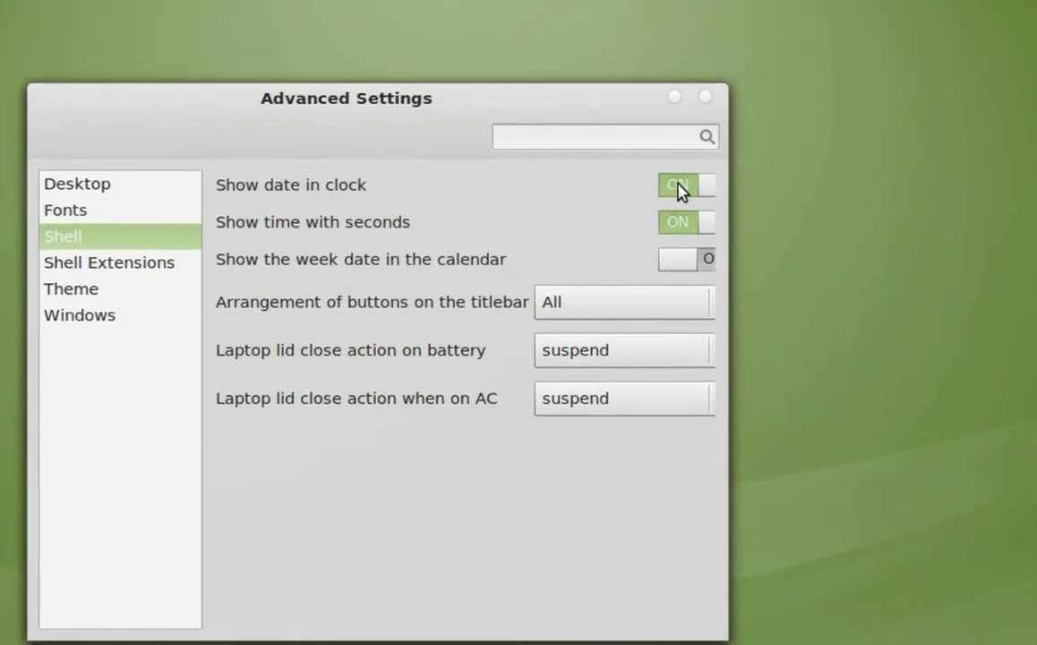
pyautogui.click(792, 181)
pyautogui.click(680, 177)
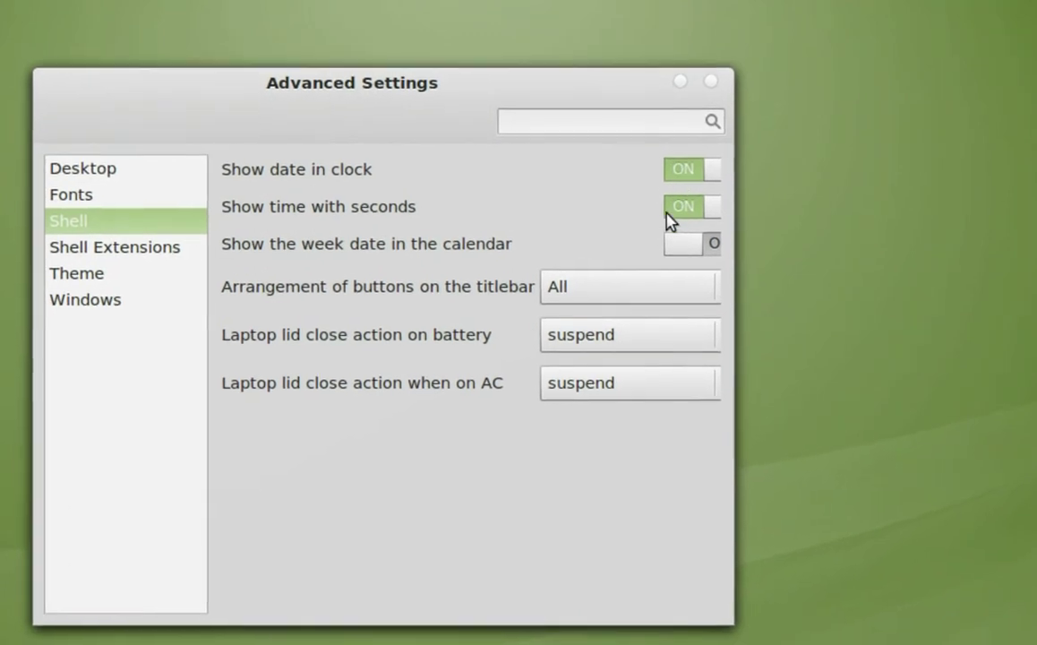
pyautogui.click(678, 214)
pyautogui.click(677, 214)
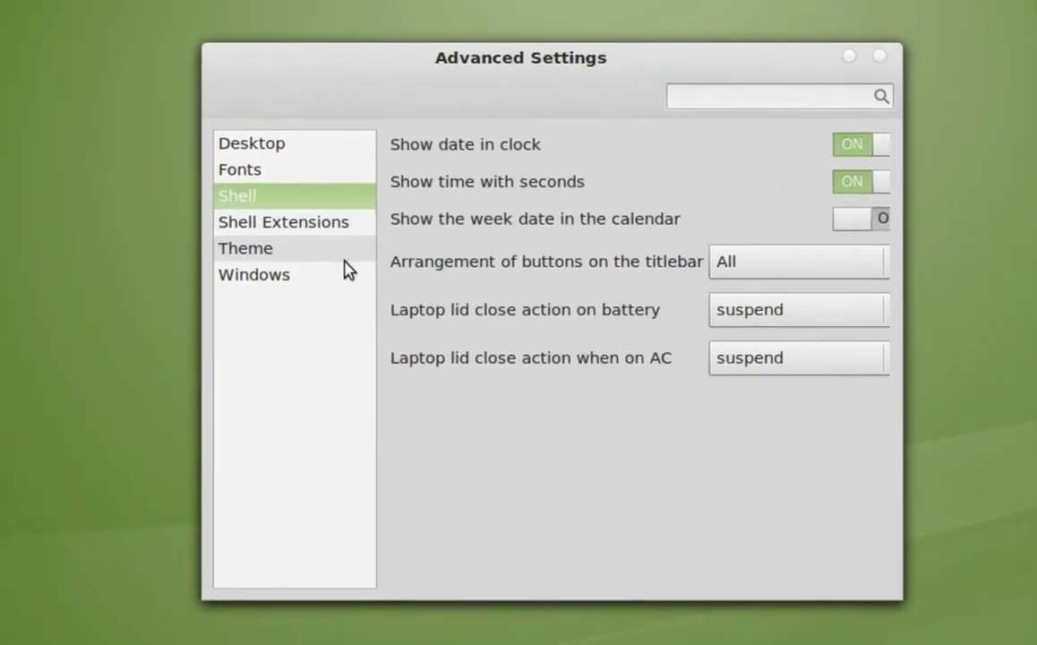
# Review the available cursor, icon and GTK+ themes without changing them, and close Advanced Settings
pyautogui.click(346, 256)
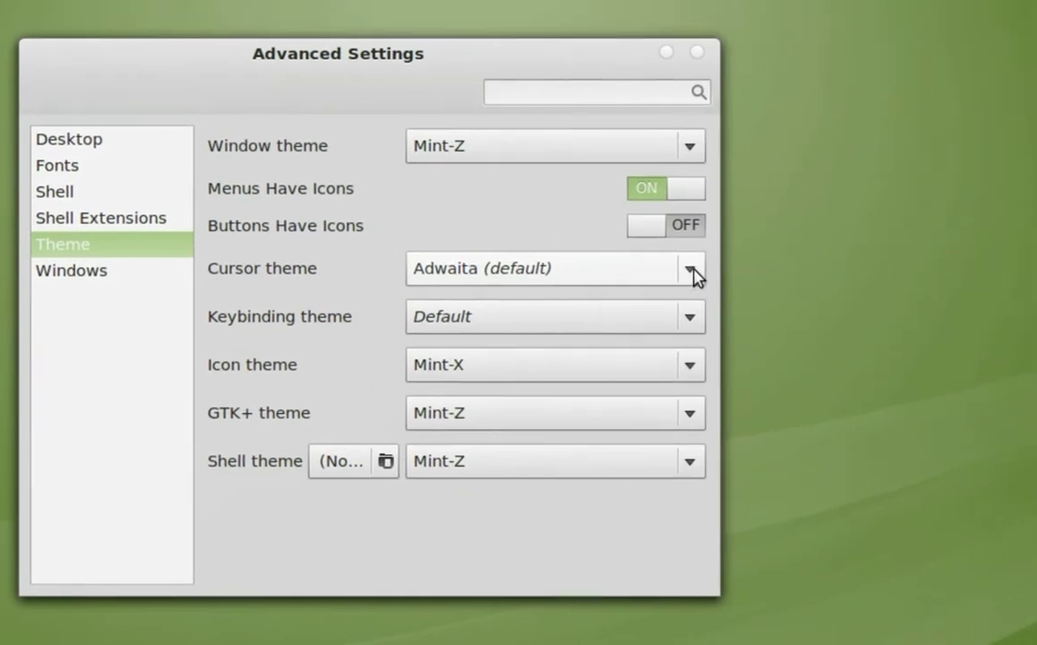
pyautogui.click(788, 274)
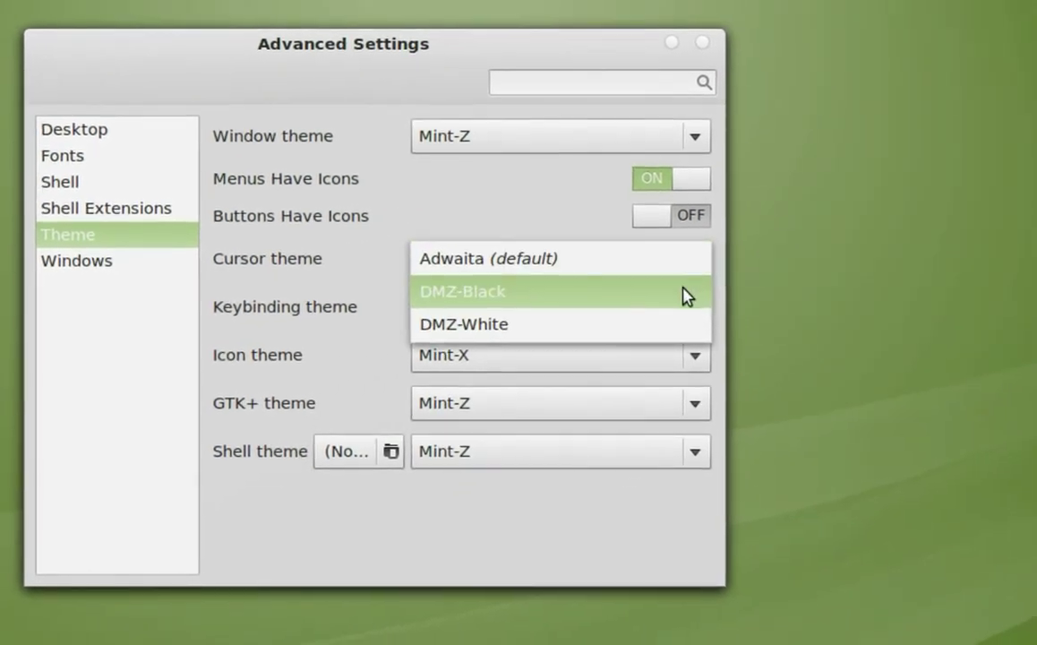
pyautogui.click(667, 272)
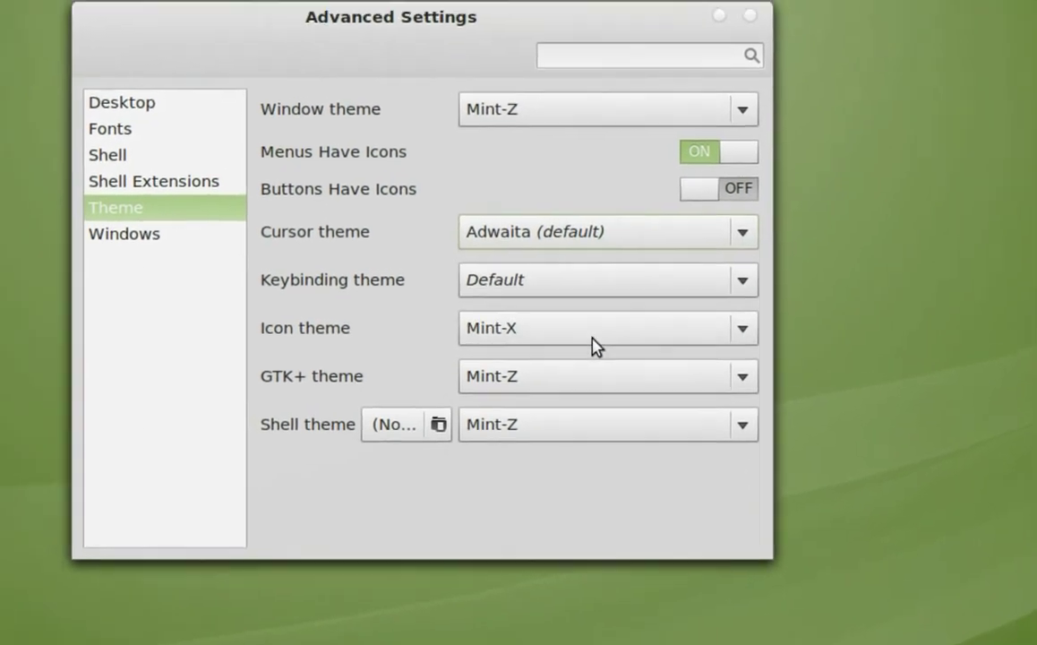
pyautogui.click(594, 347)
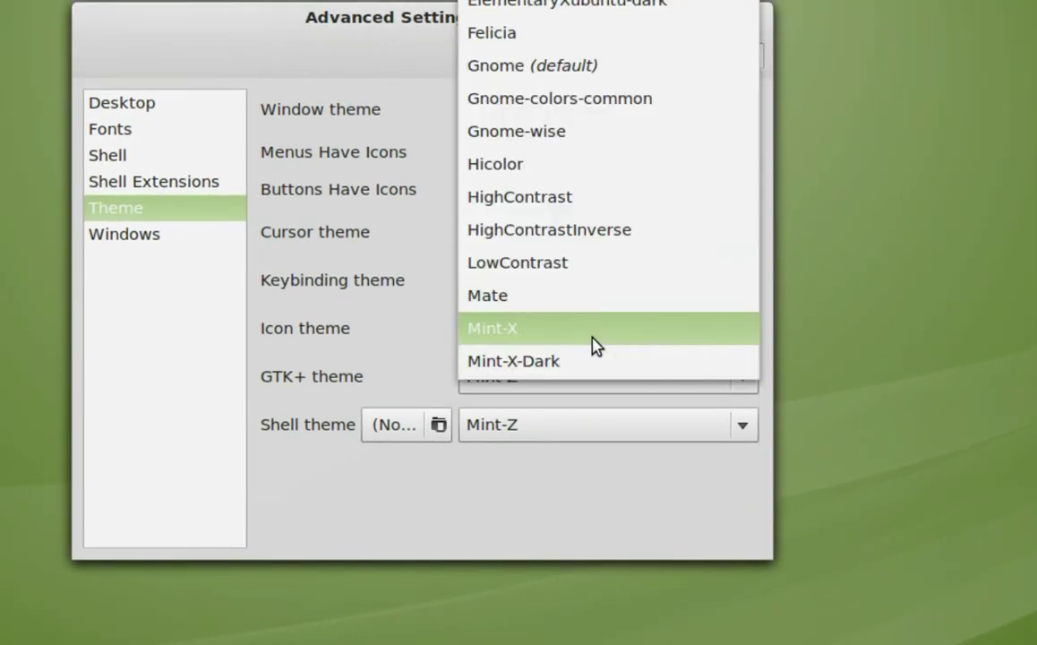
pyautogui.click(594, 346)
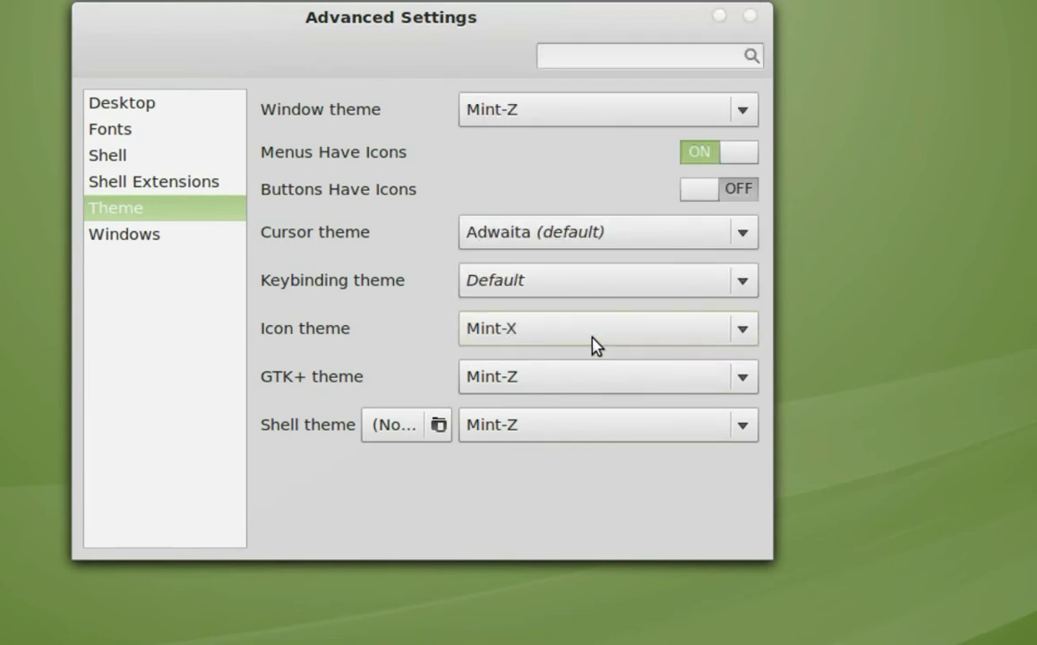
pyautogui.click(596, 347)
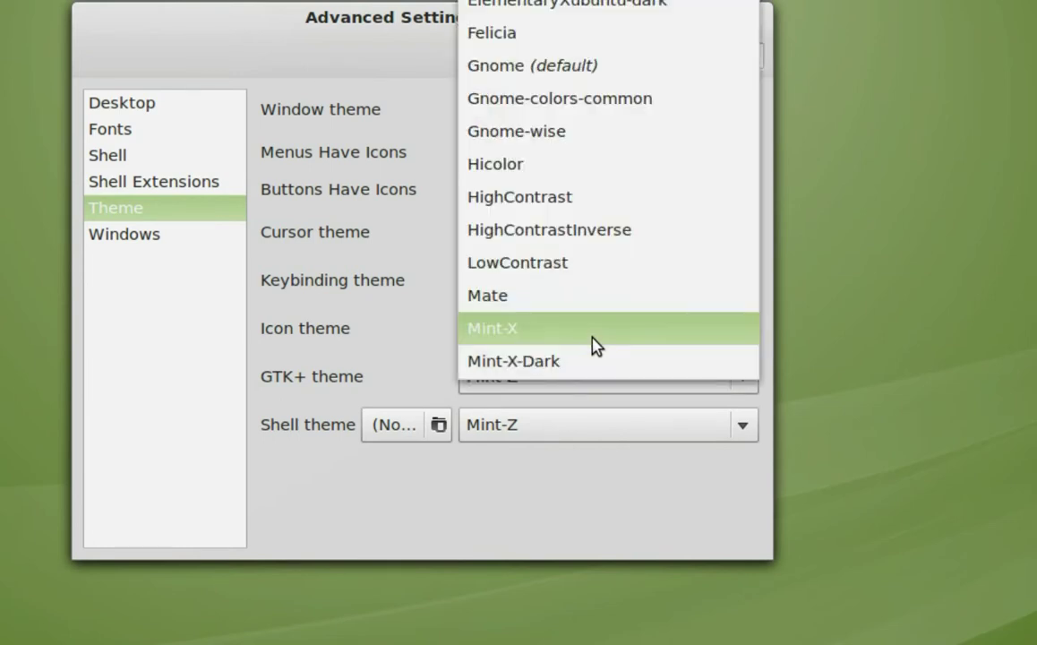
pyautogui.click(593, 339)
pyautogui.click(584, 383)
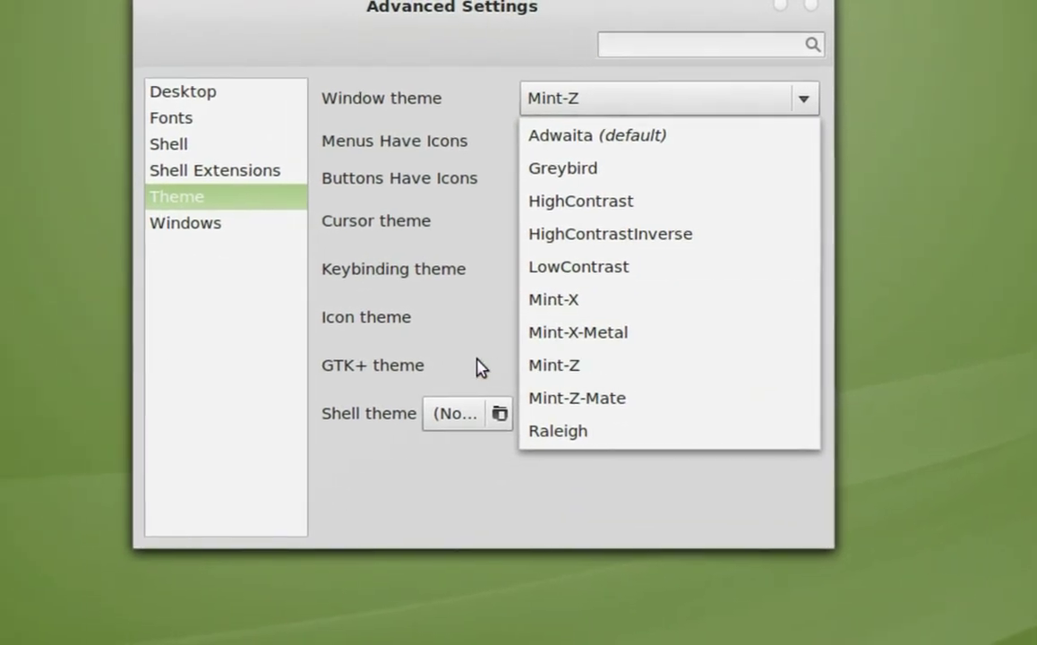
pyautogui.click(419, 362)
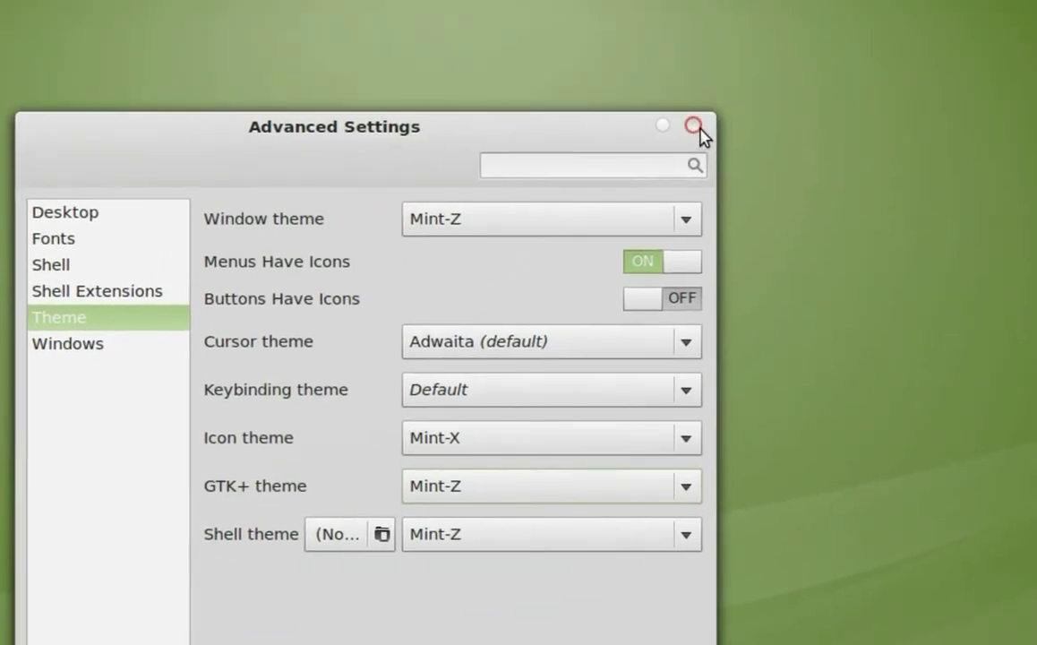
pyautogui.click(700, 129)
# Open the activities overview and check the options offered for the Firefox and Banshee favorites
pyautogui.press('super')
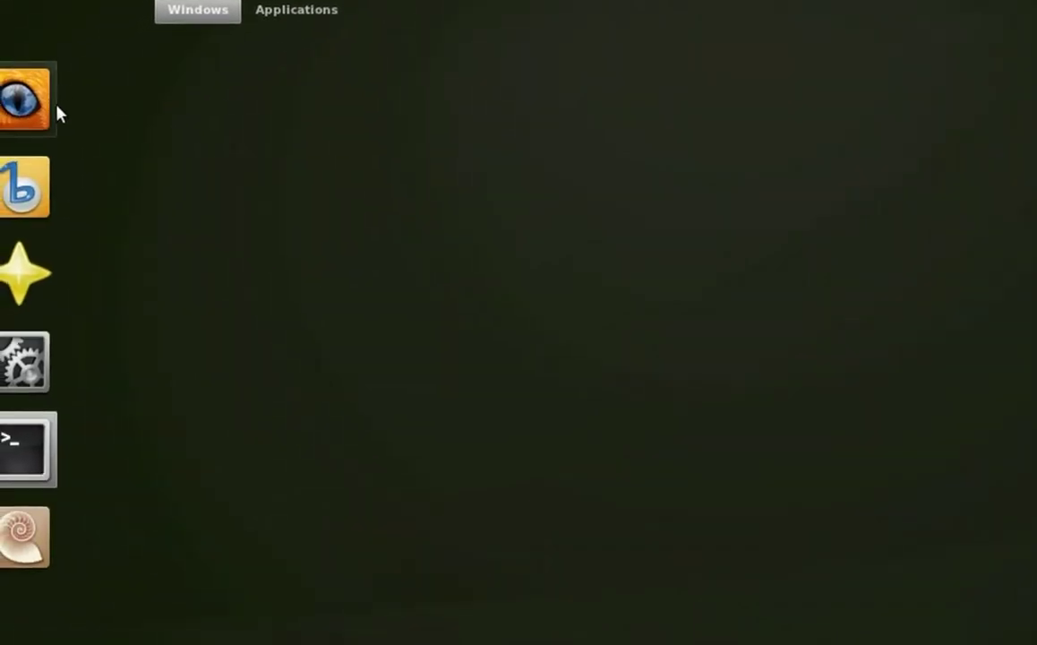
pyautogui.rightClick(4, 115)
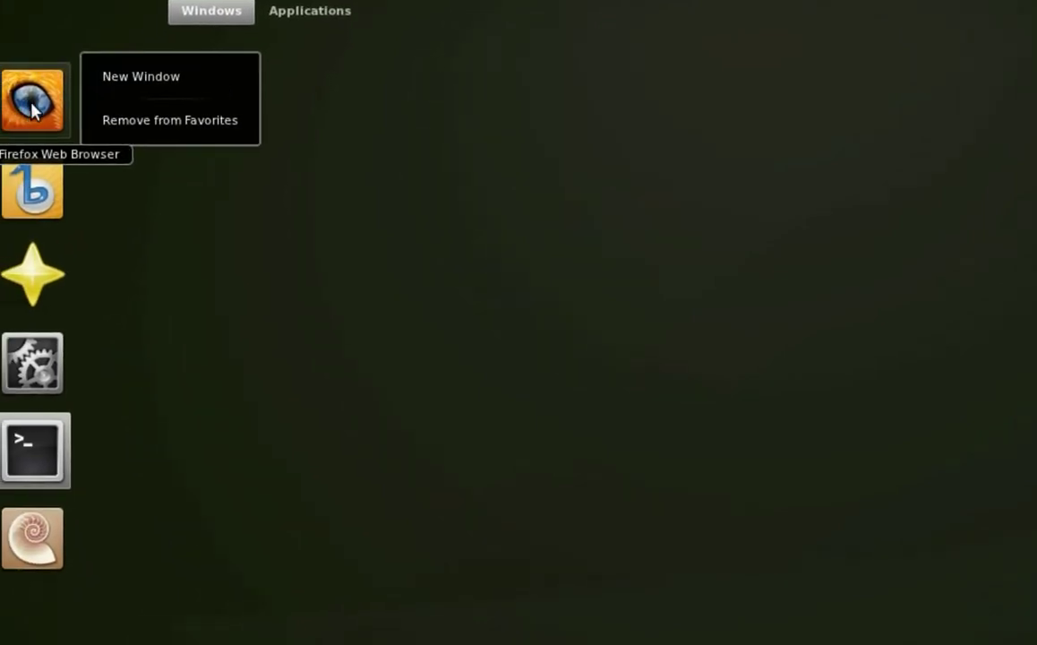
pyautogui.rightClick(38, 198)
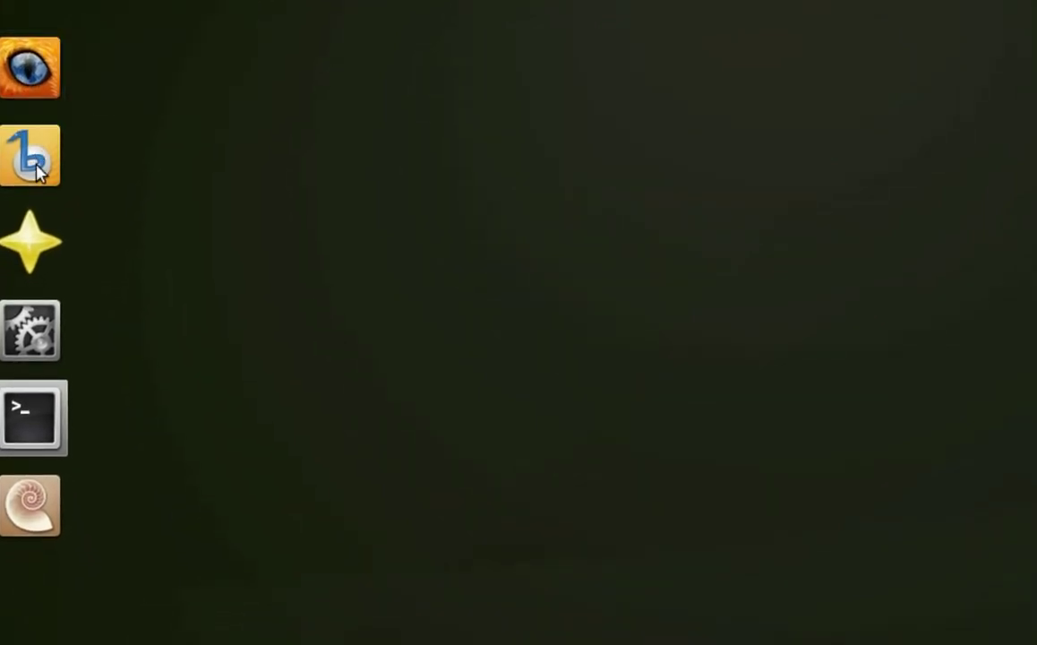
pyautogui.rightClick(39, 197)
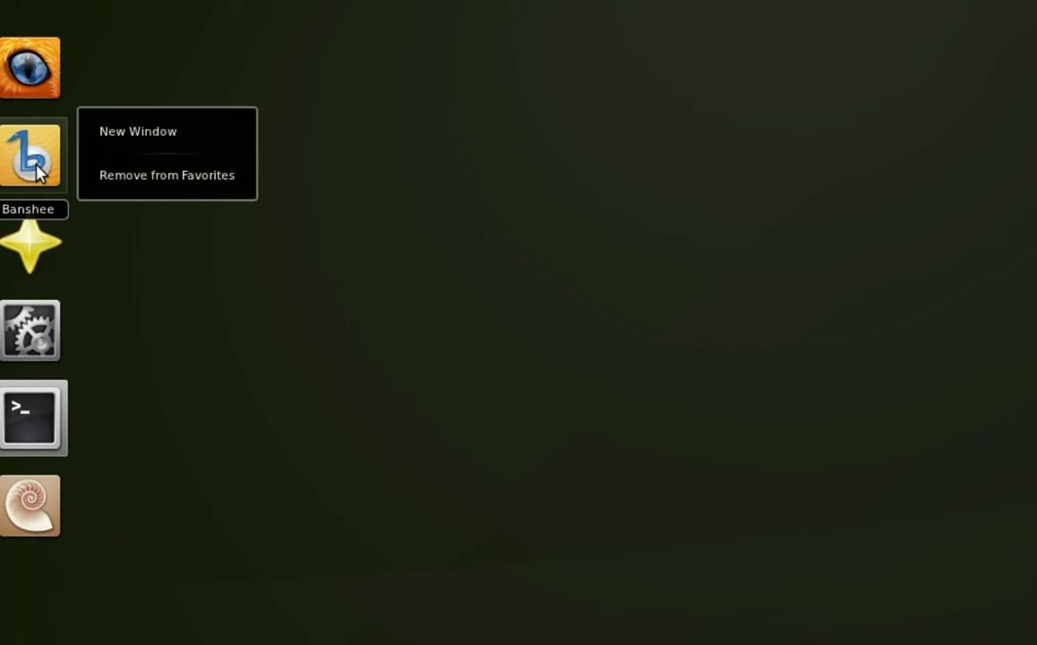
pyautogui.click(220, 40)
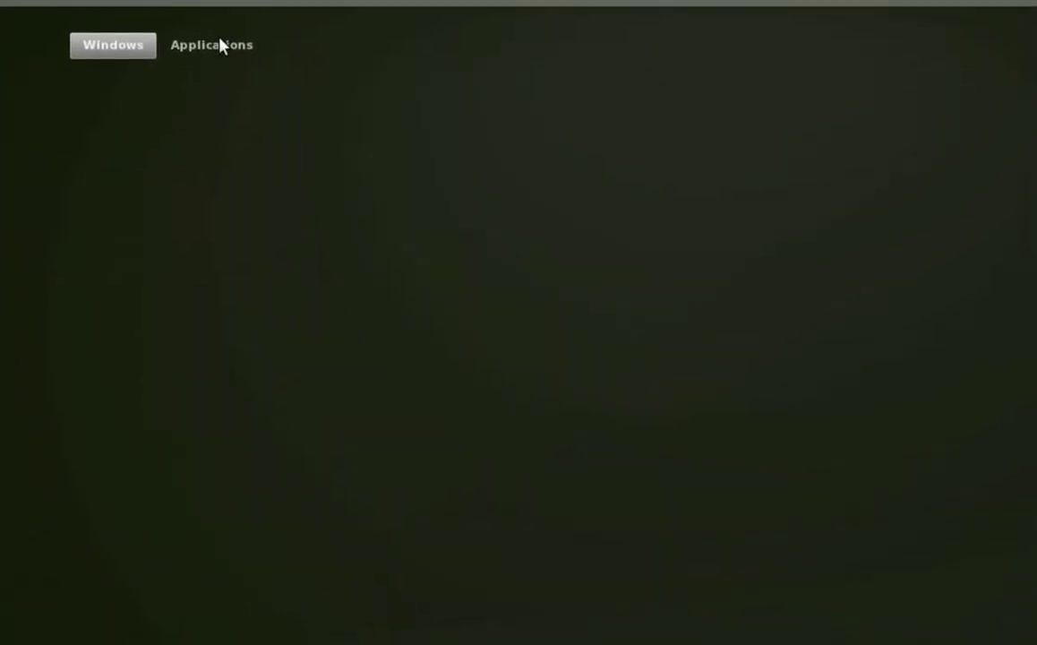
# Add the firewall application from the full application list to the favorites and remove Terminal from the favorites
pyautogui.click(221, 44)
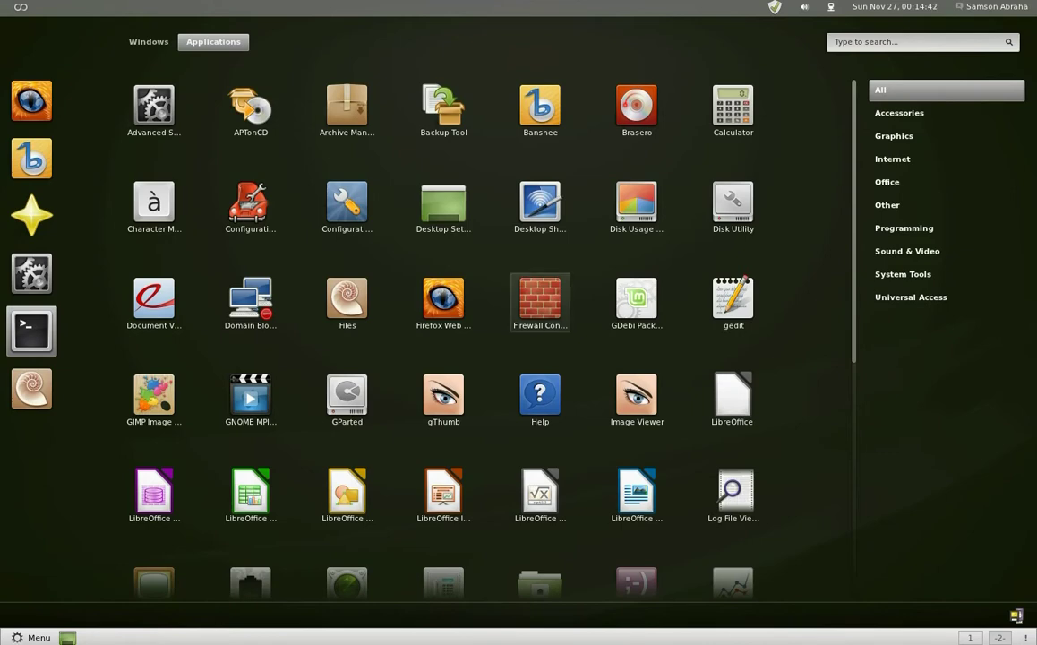
pyautogui.rightClick(541, 298)
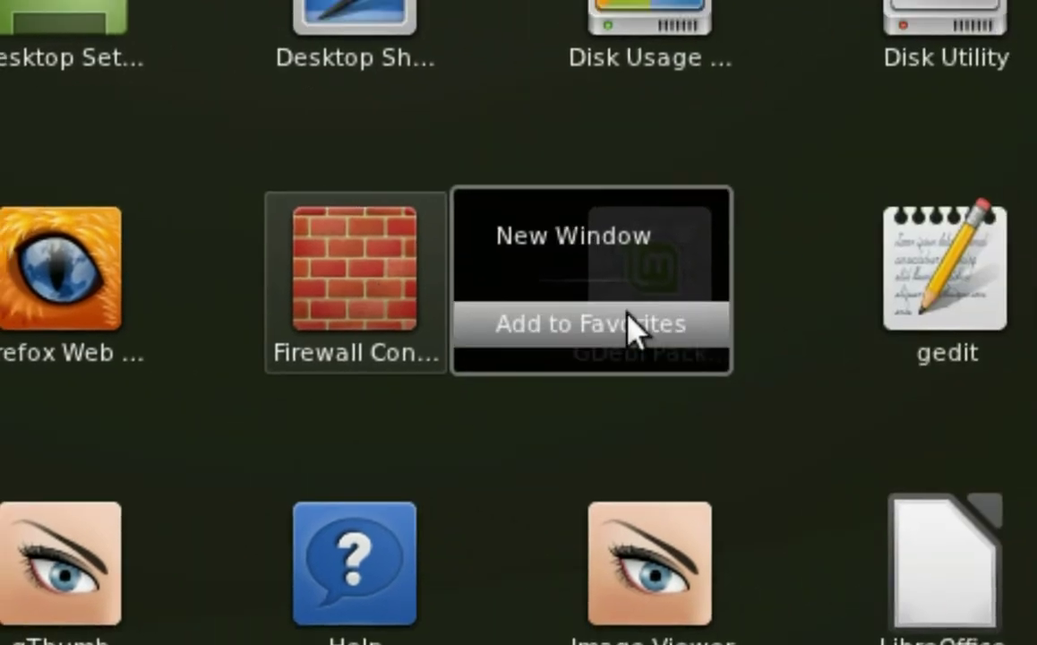
pyautogui.click(629, 318)
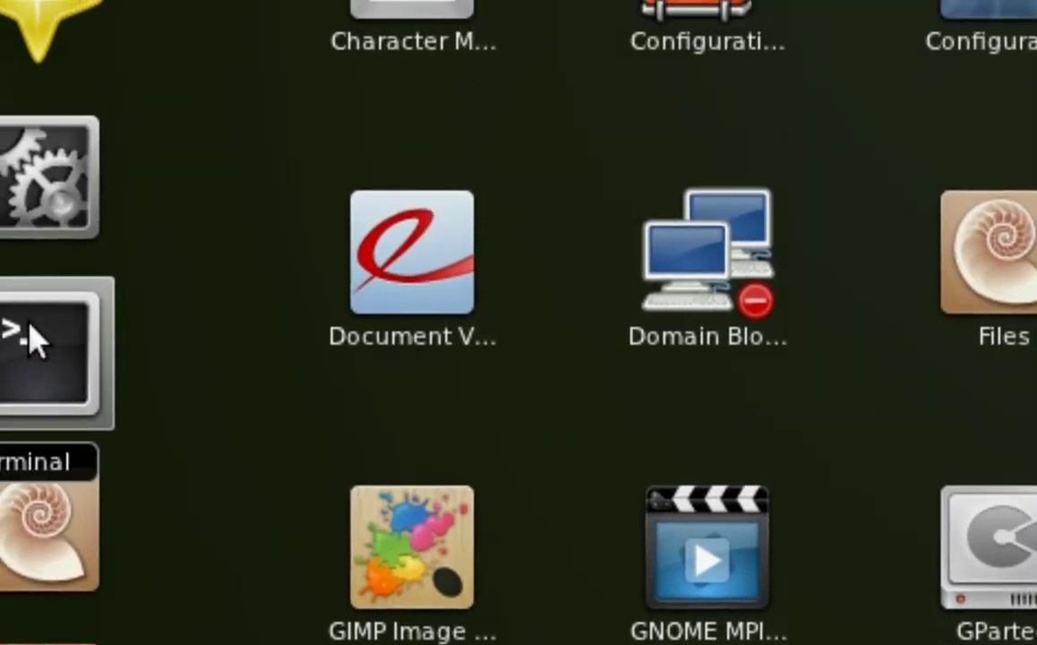
pyautogui.rightClick(34, 340)
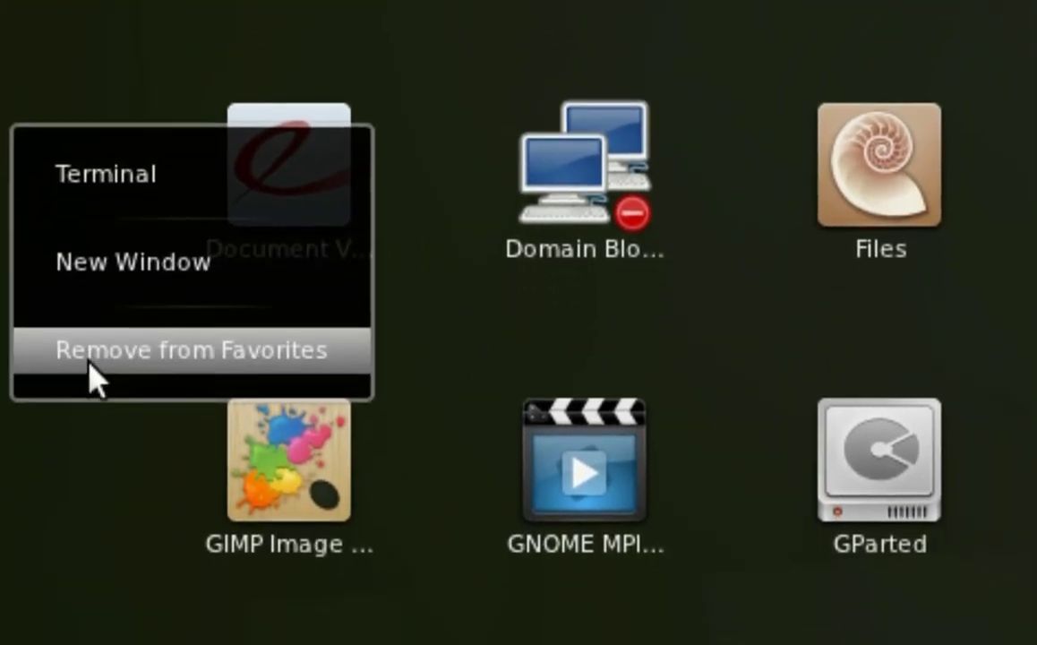
pyautogui.click(94, 413)
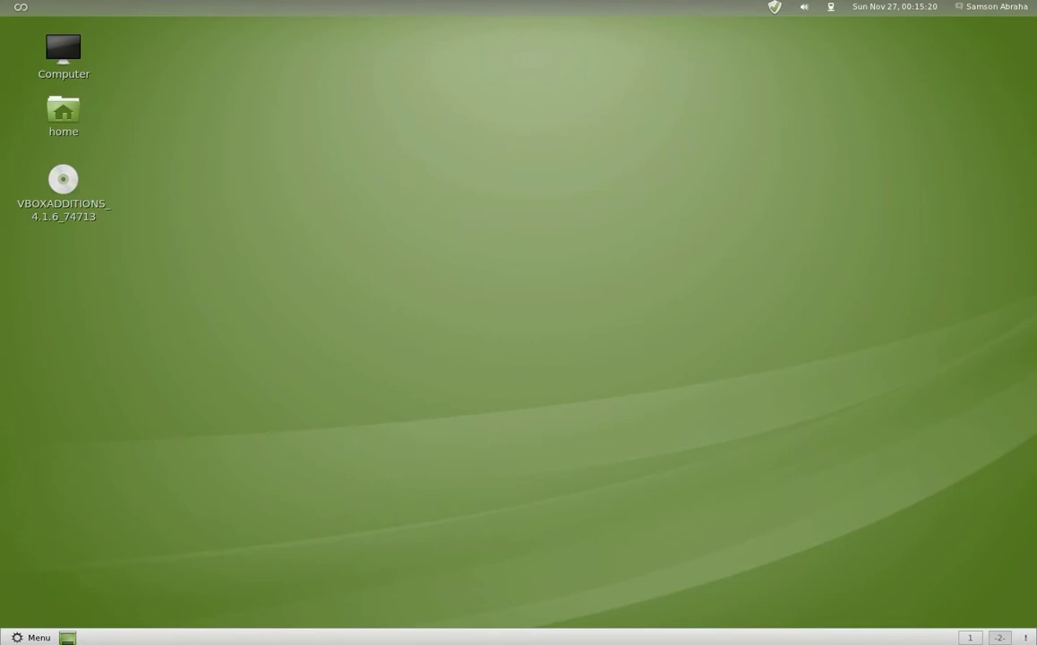
# Switch to the first workspace and close its Terminal window
pyautogui.hotkey('ctrl', 'alt', 't')
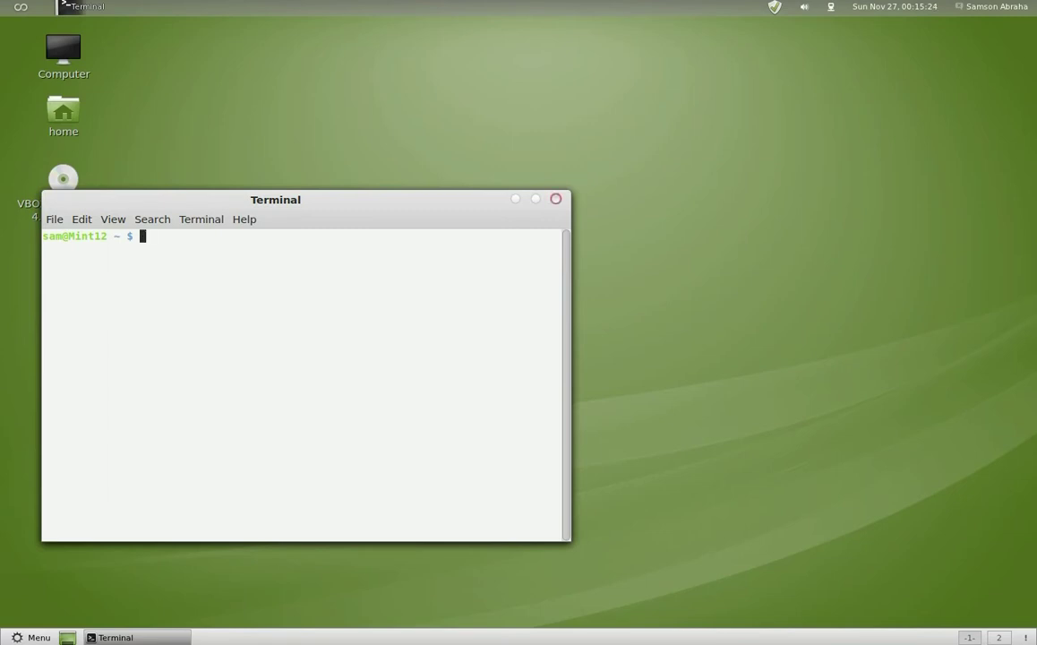
pyautogui.hotkey('alt', 'F4')
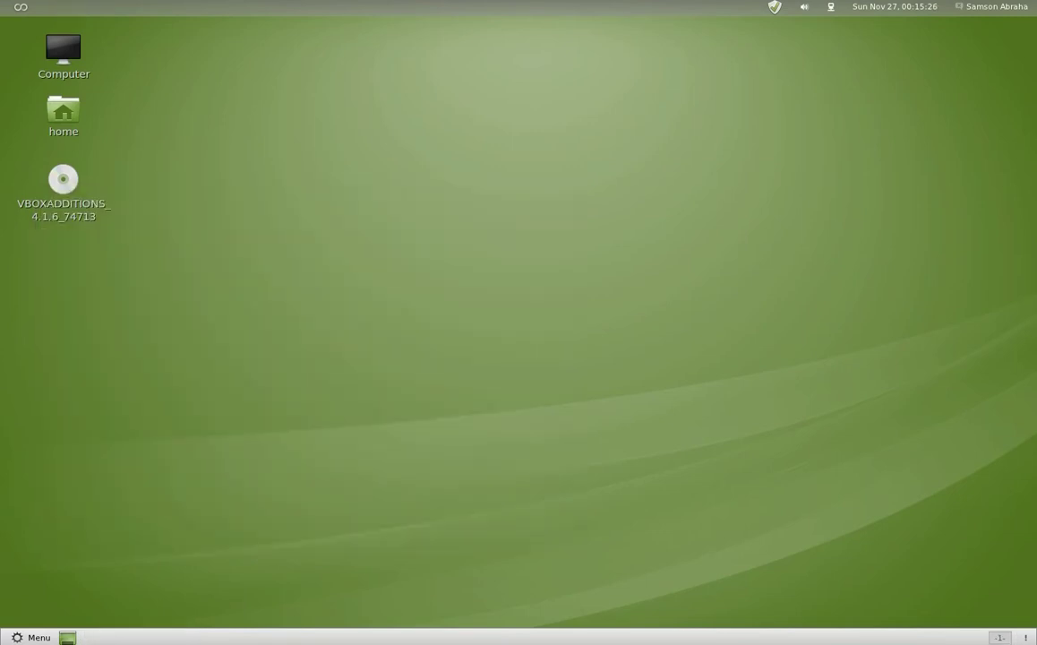
# Open the activities overview to check the favorites and the empty workspace
pyautogui.press('super')
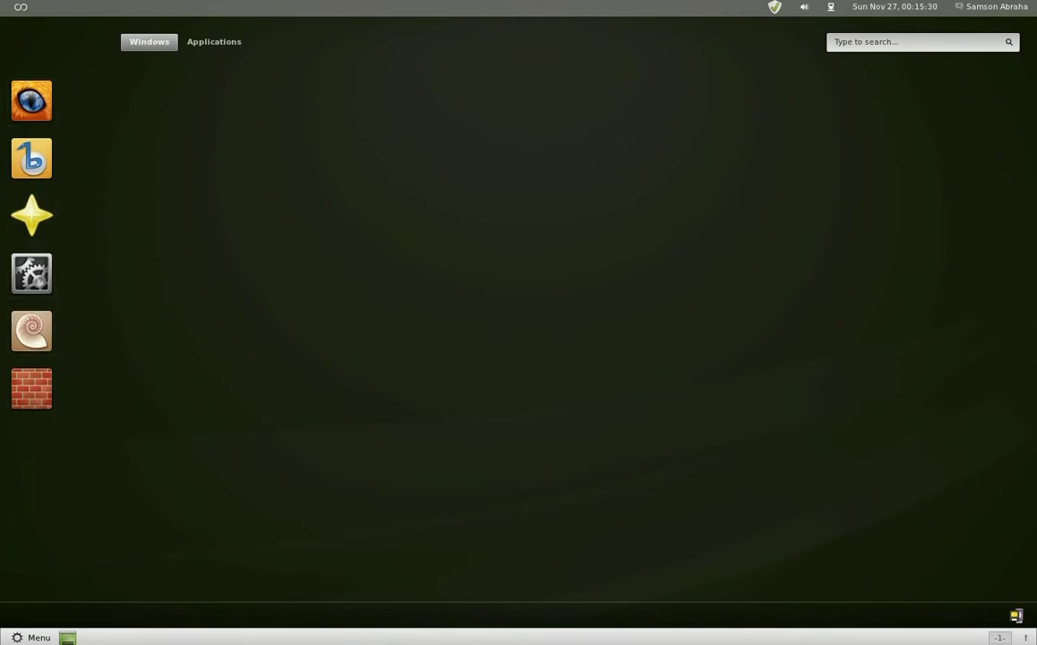
pyautogui.press('super')
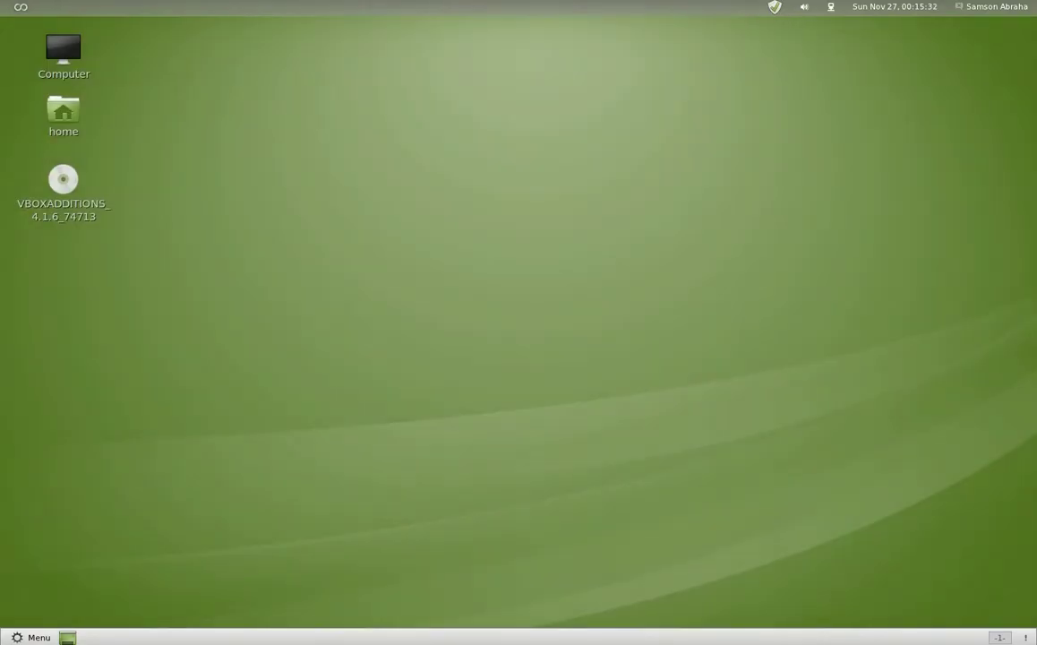
pyautogui.press('super')
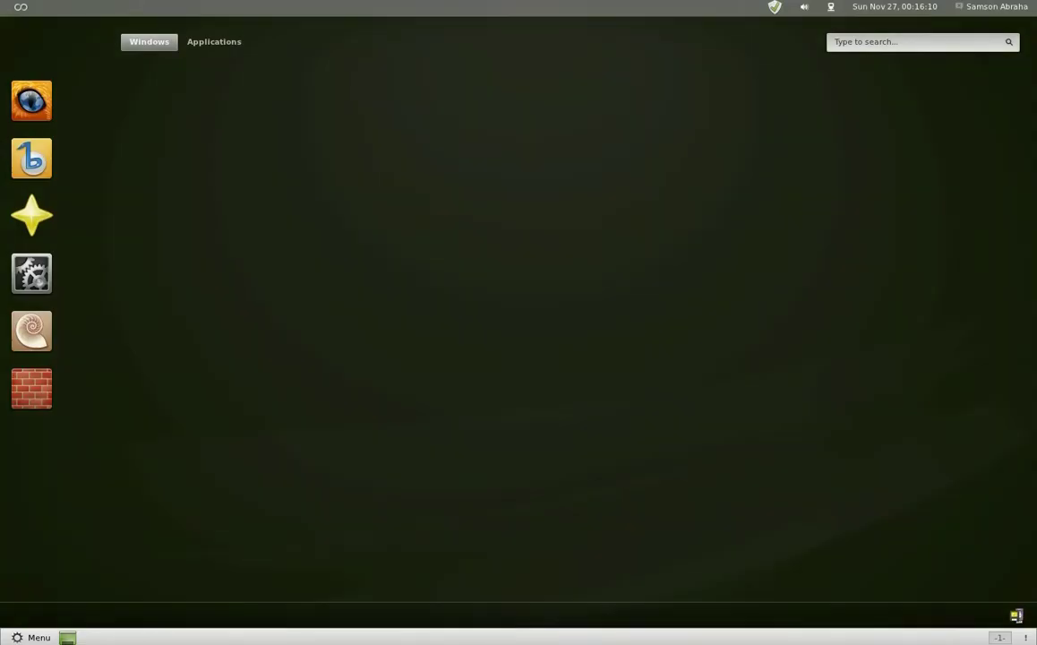
# Search for System Settings from the activities overview, launch it, and open the Universal Access settings
pyautogui.write('system ')
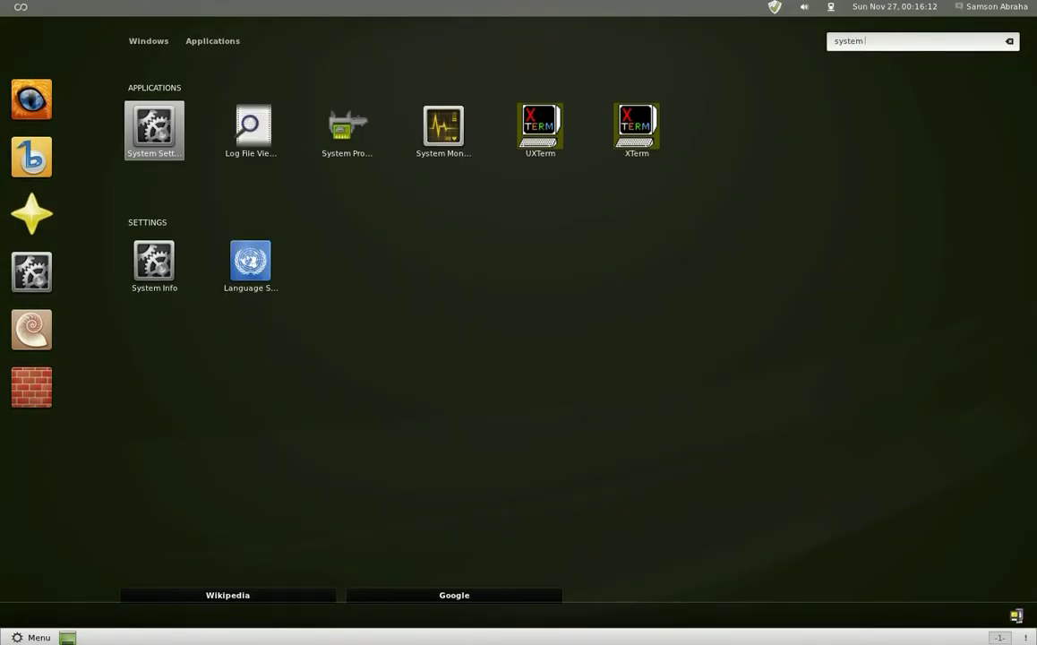
pyautogui.write('se')
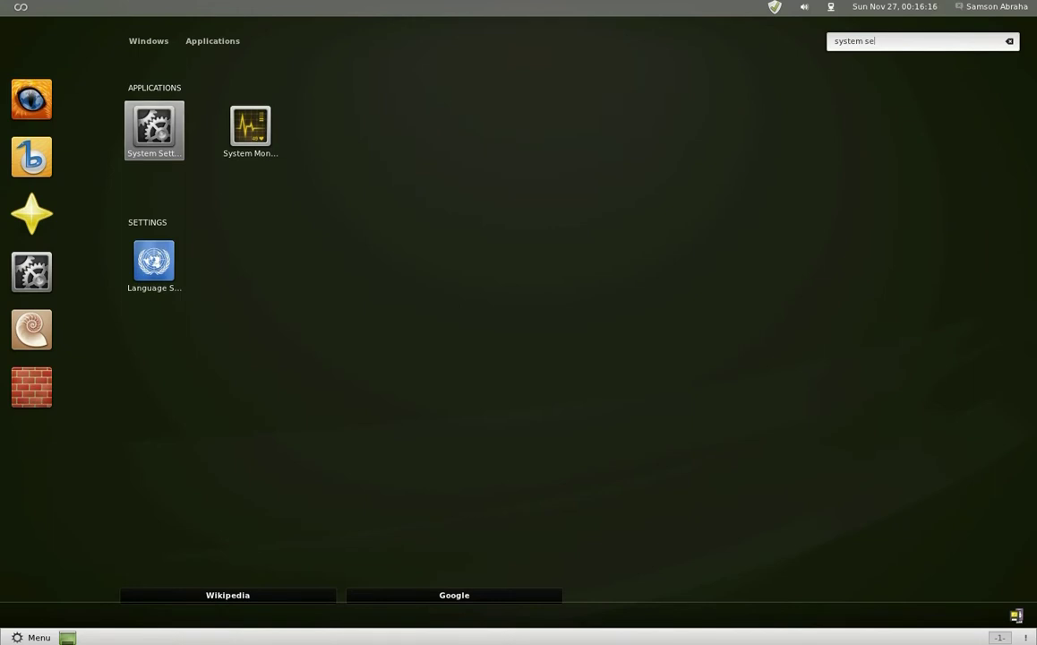
pyautogui.press('Return')
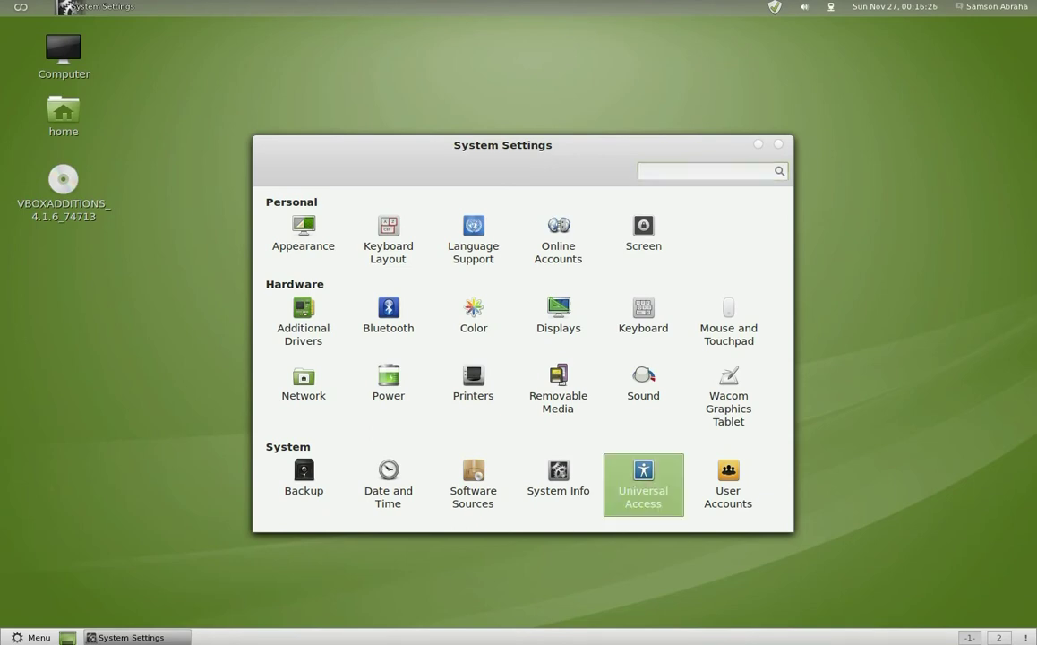
pyautogui.click(643, 483)
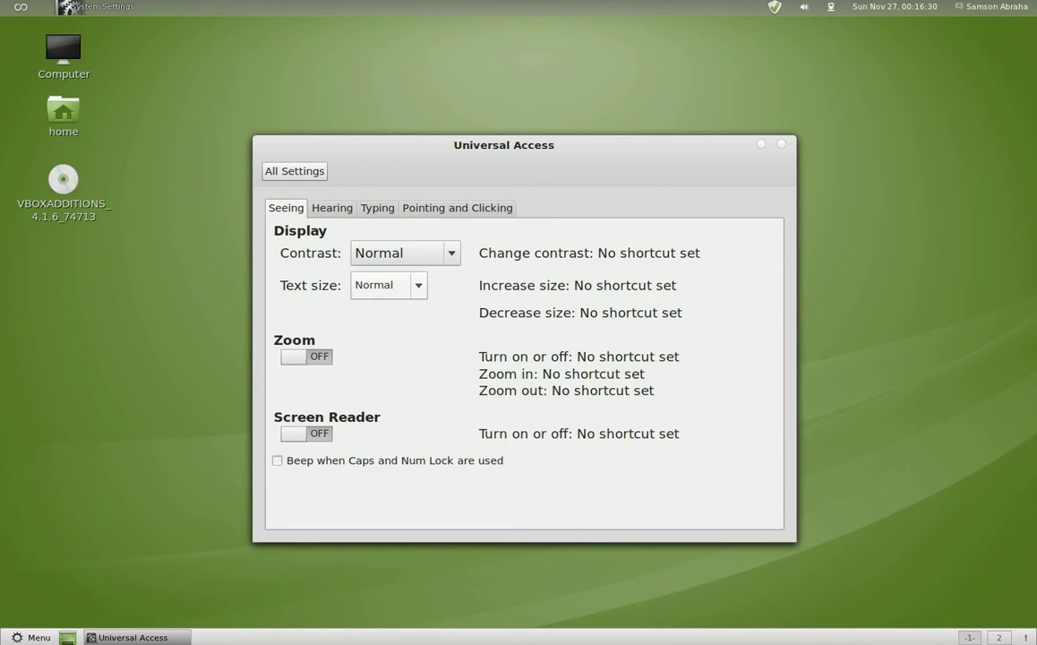
# Set the display text size to Large and check how the activities overview and full application list look
pyautogui.click(389, 285)
pyautogui.click(385, 308)
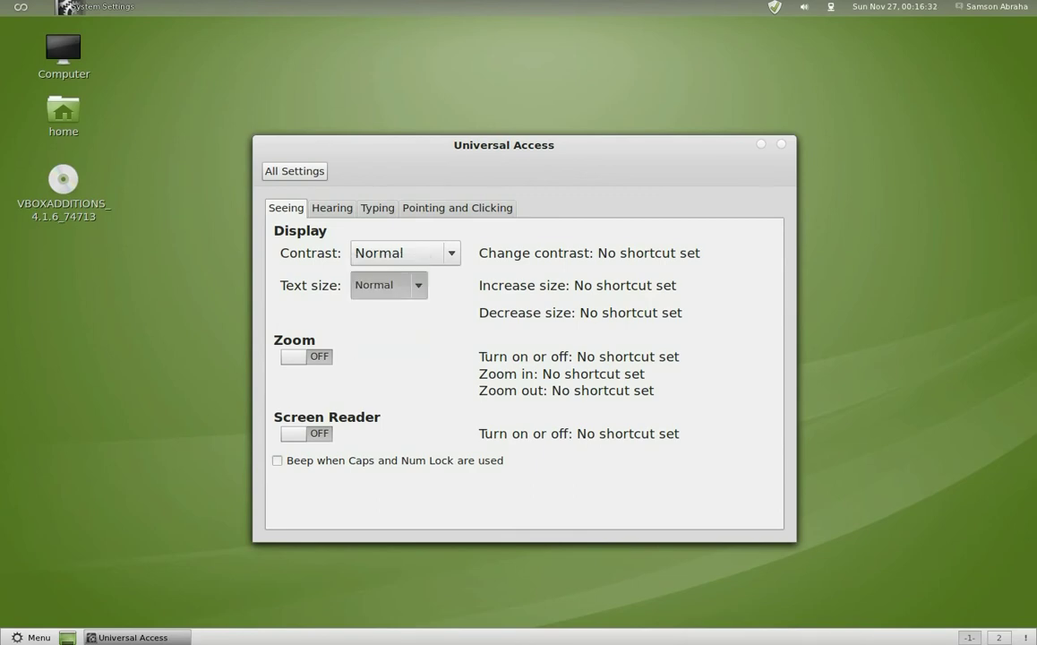
pyautogui.moveTo(508, 144); pyautogui.dragTo(570, 137)
pyautogui.press('super')
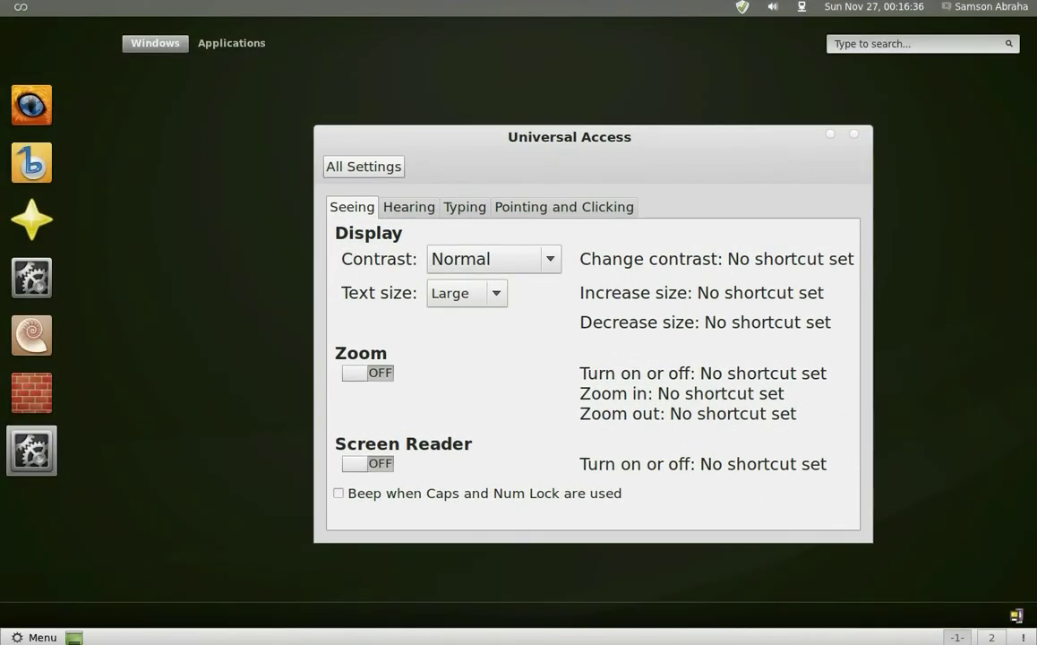
pyautogui.click(231, 43)
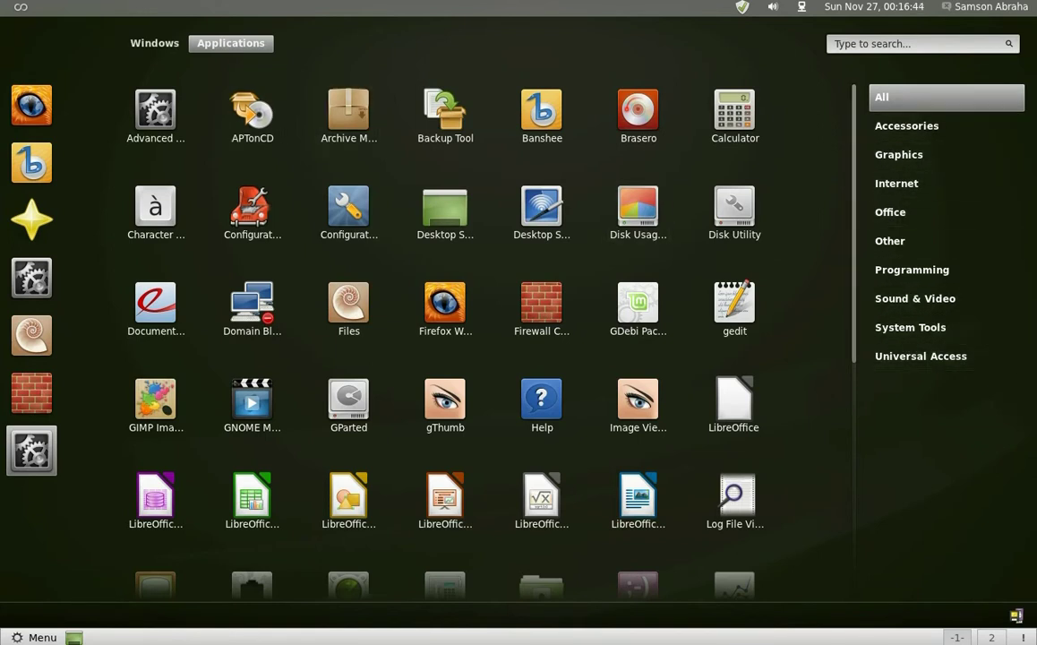
pyautogui.press('super')
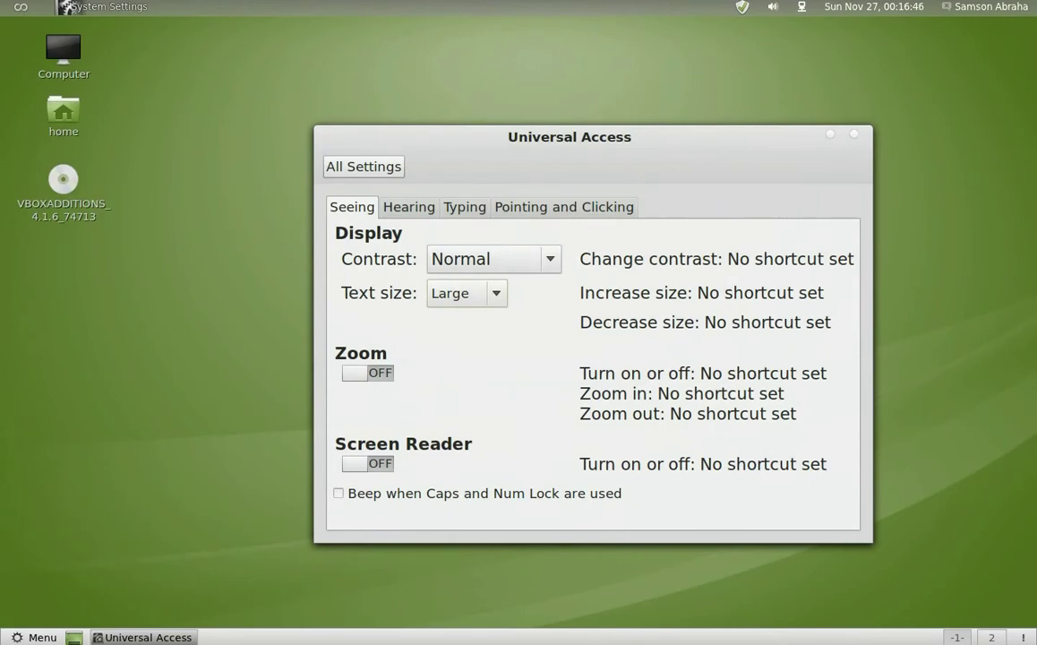
# Set the display text size to Larger and look through the full application list in the activities overview
pyautogui.click(468, 294)
pyautogui.click(467, 320)
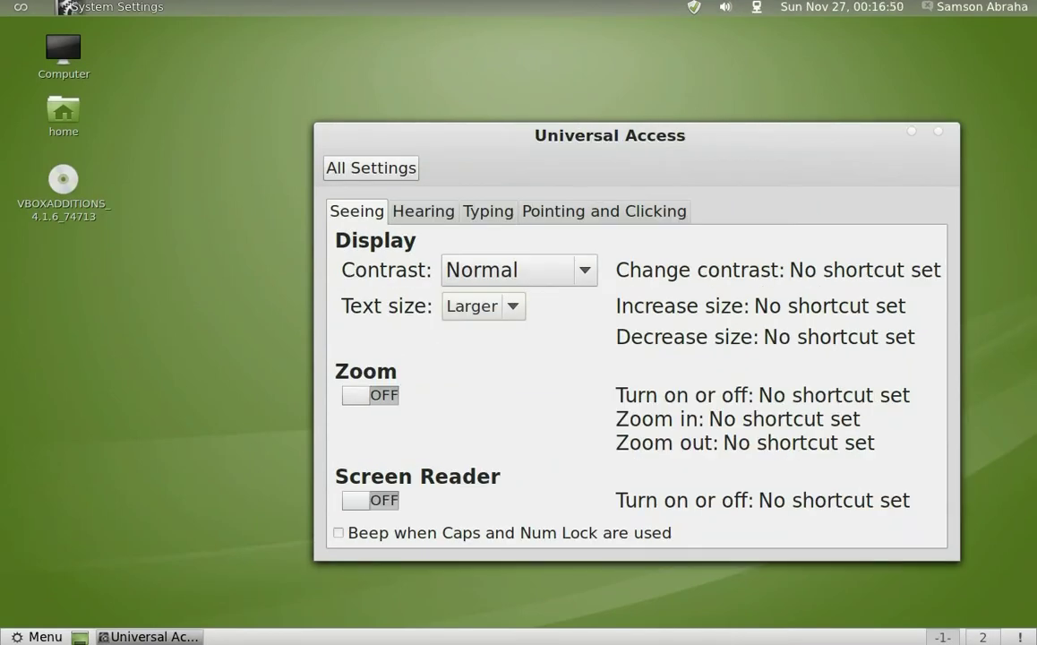
pyautogui.moveTo(610, 135); pyautogui.dragTo(512, 119)
pyautogui.press('super')
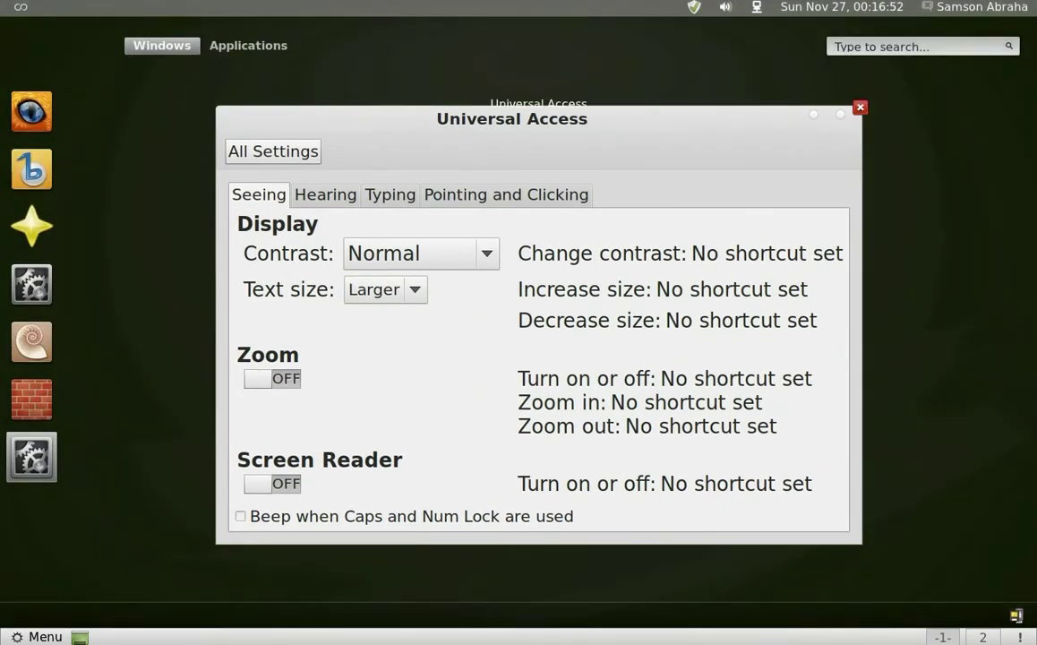
pyautogui.click(248, 46)
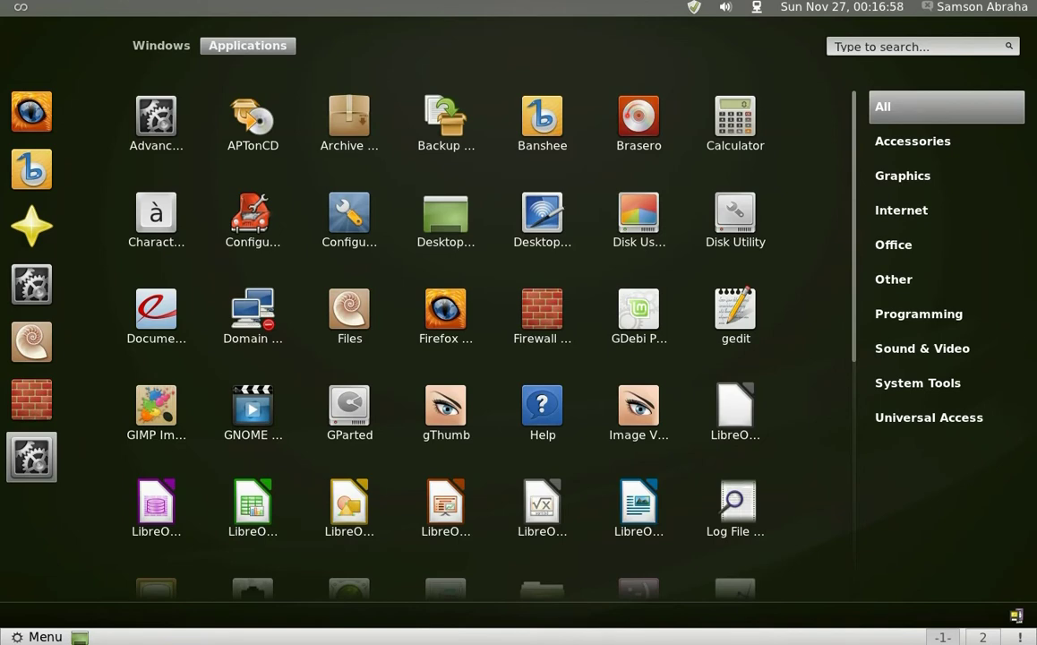
pyautogui.scroll(-3, 466, 322)
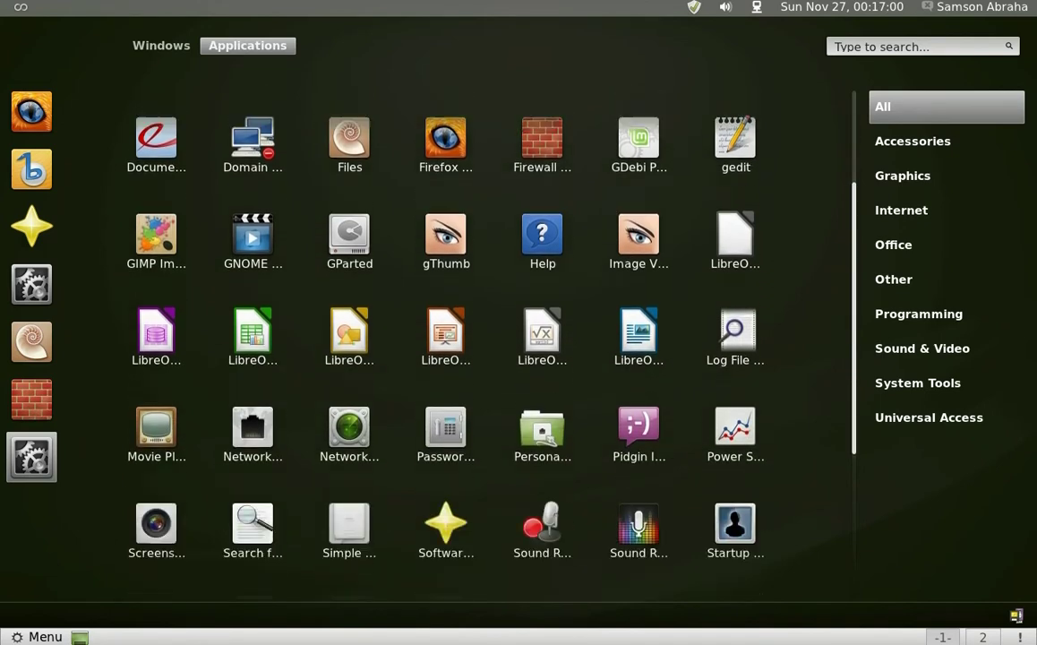
pyautogui.scroll(-5, 152, 466)
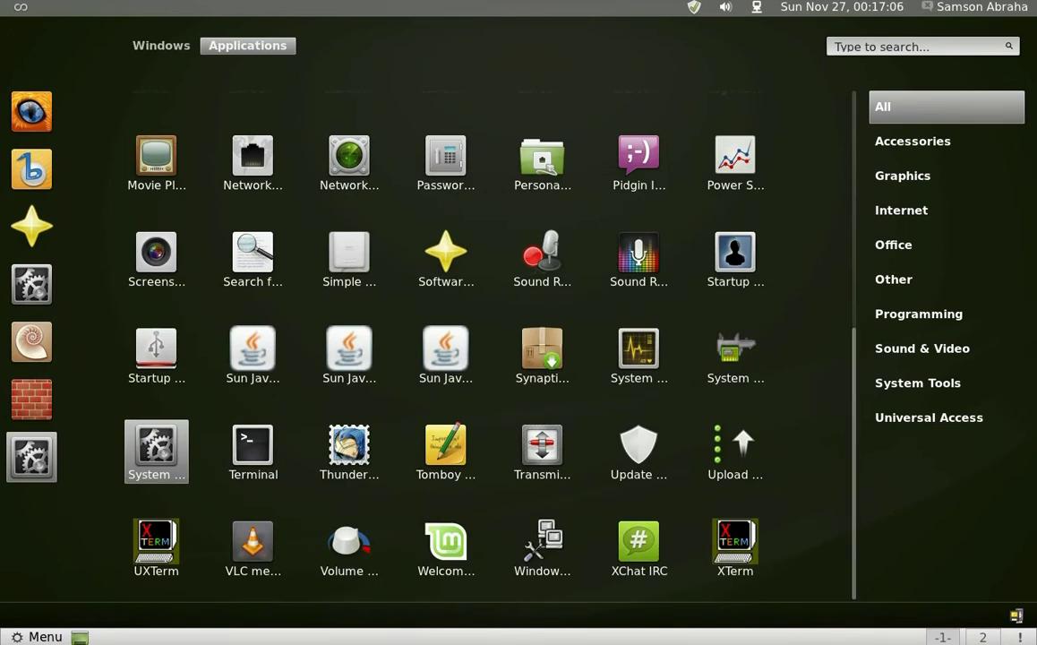
# Search for Terminal, launch it, and run the cal command
pyautogui.write('terminal')
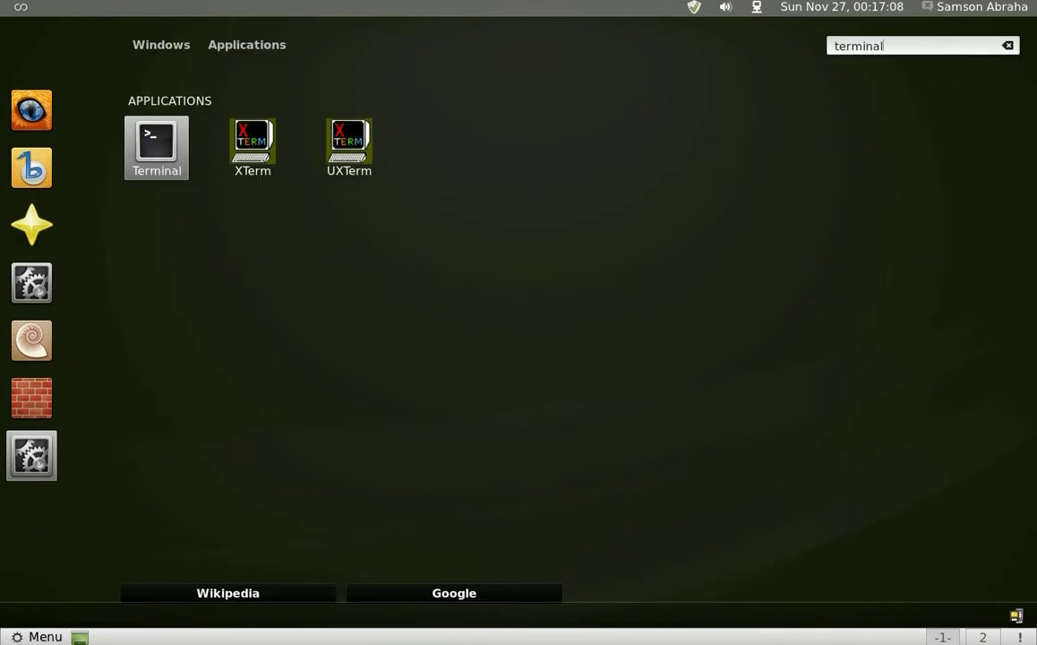
pyautogui.press('Return')
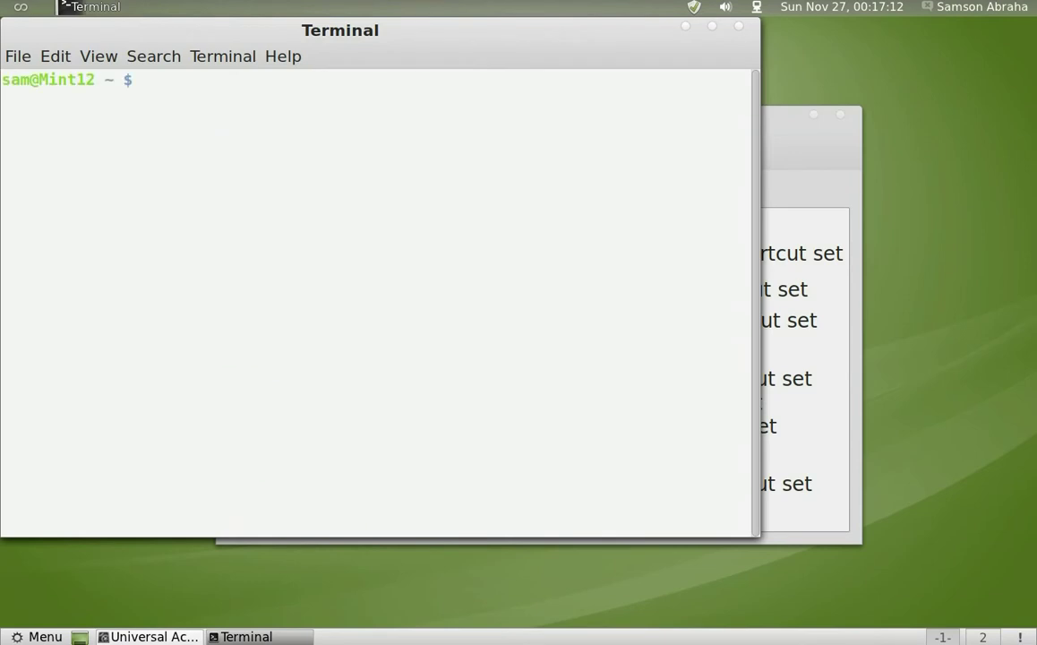
pyautogui.write('cal')
pyautogui.press('Return')
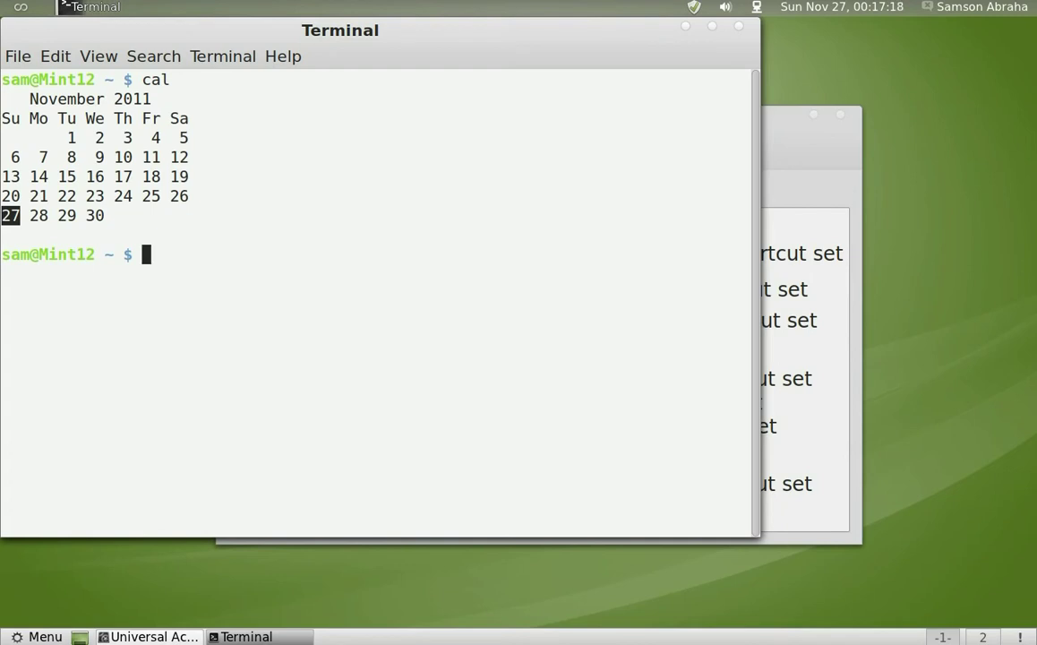
# Switch back to the Universal Access window and set the text size to Normal
pyautogui.hotkey('alt', 'Tab')
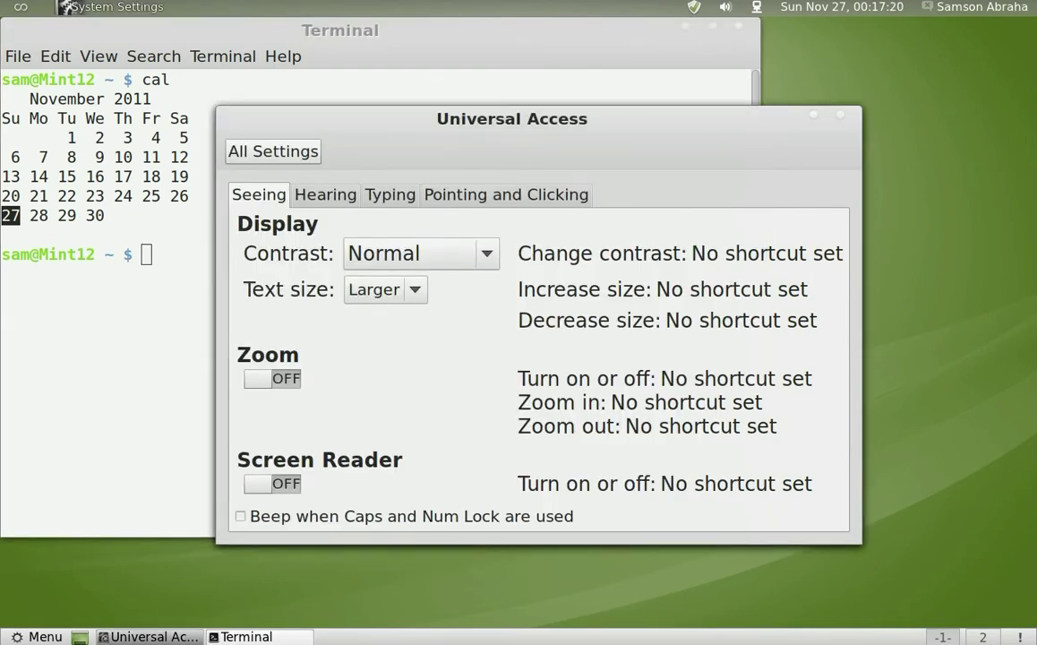
pyautogui.click(386, 289)
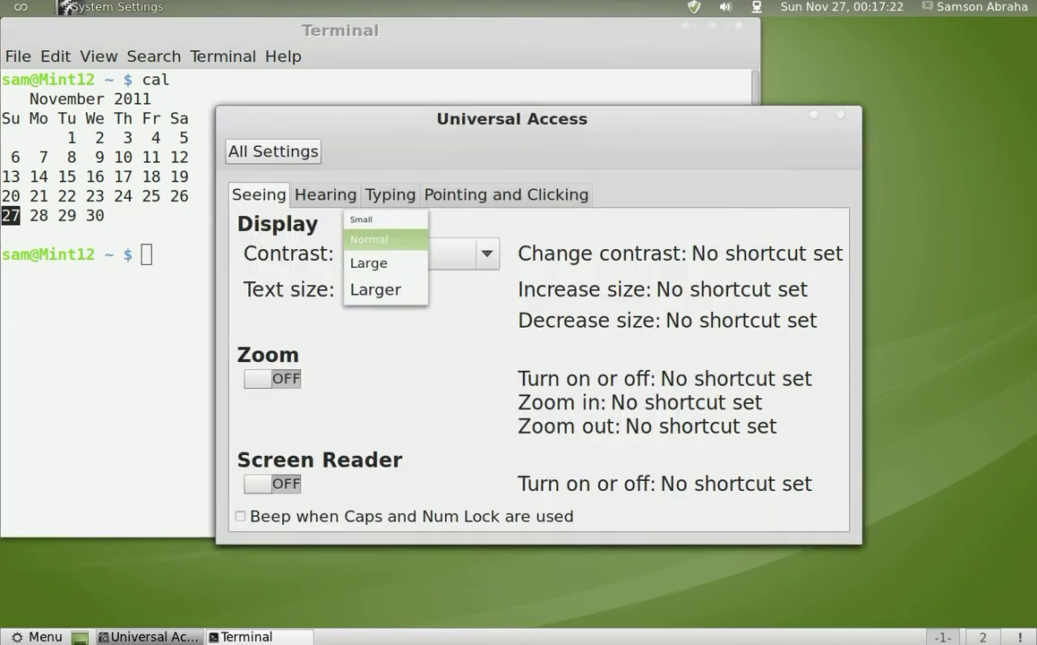
pyautogui.click(385, 240)
pyautogui.press('Up')
pyautogui.press('Up')
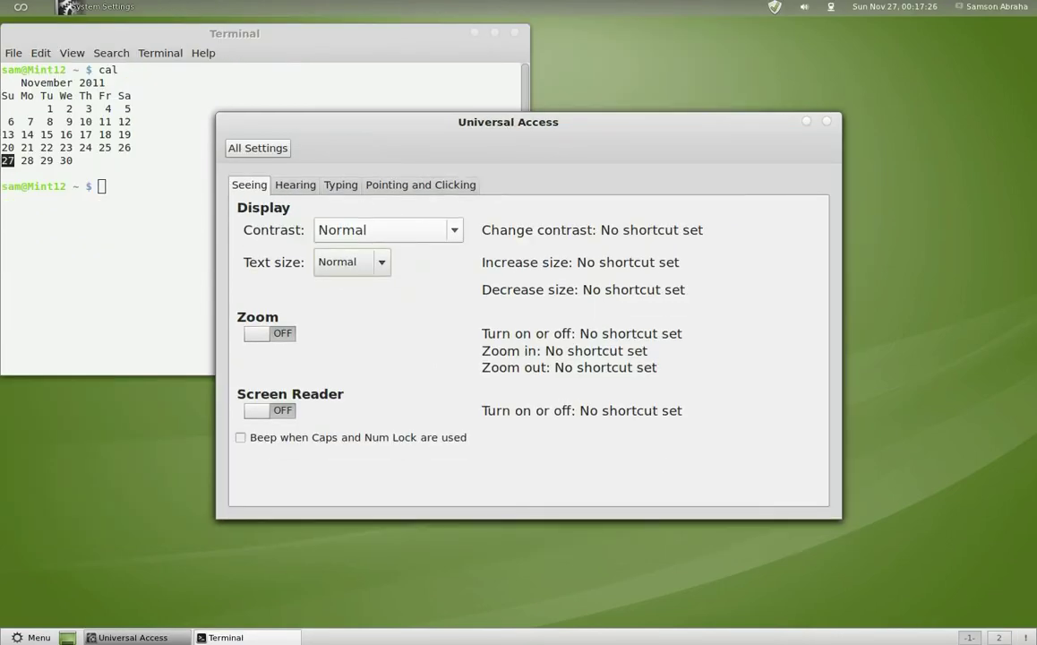
# Turn Zoom on and back off, and review the Hearing, Typing, and Pointing and Clicking settings
pyautogui.click(261, 334)
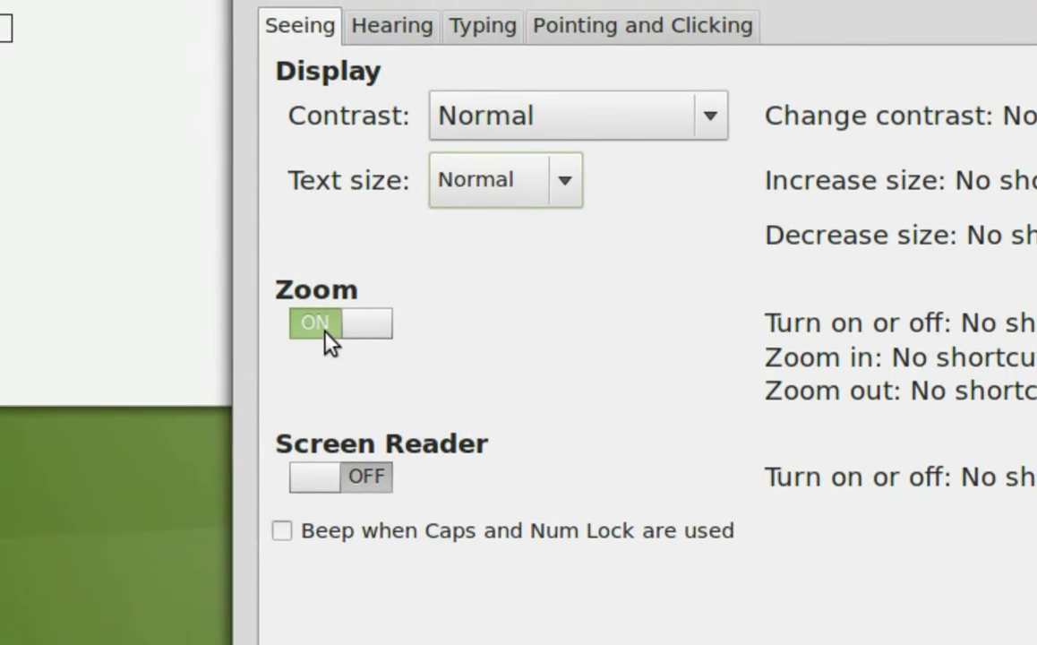
pyautogui.click(324, 331)
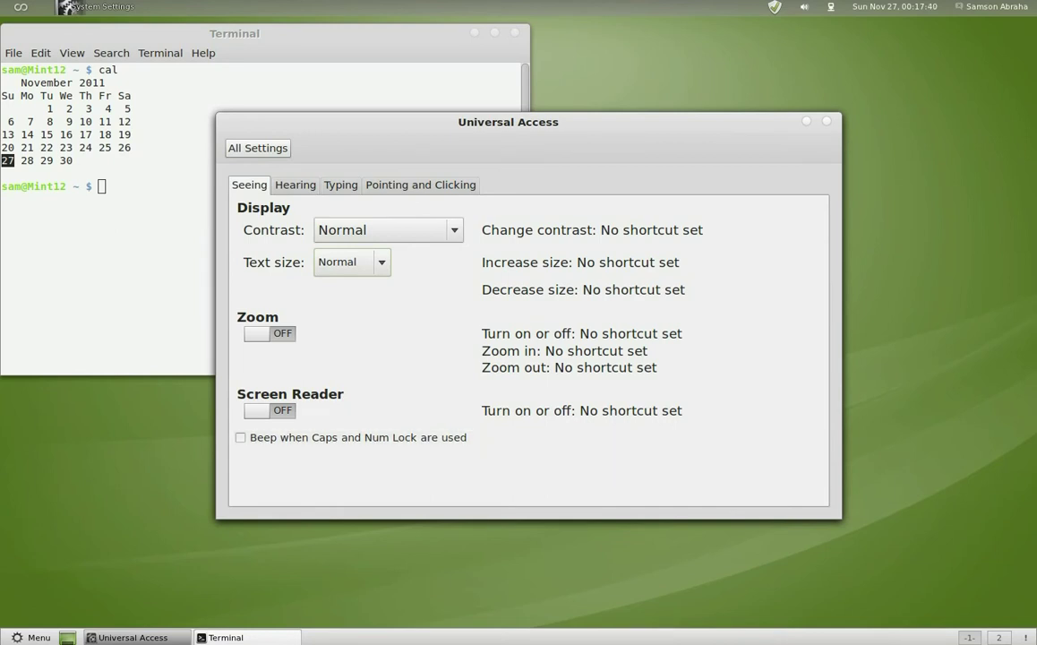
pyautogui.click(295, 185)
pyautogui.hotkey('ctrl', 'pagedown')
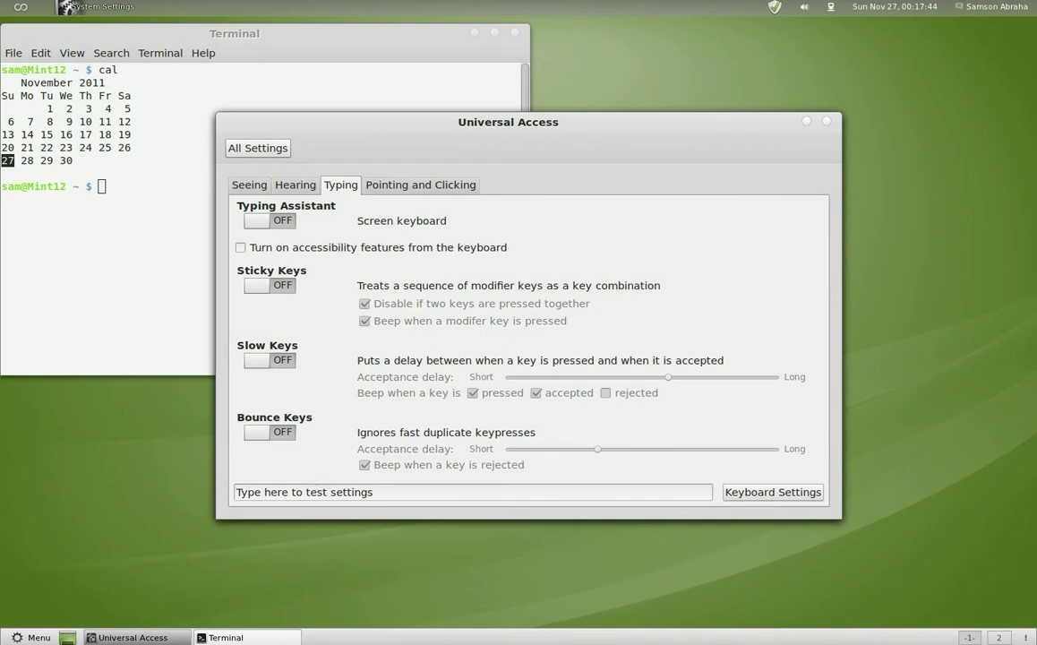
pyautogui.hotkey('ctrl', 'pagedown')
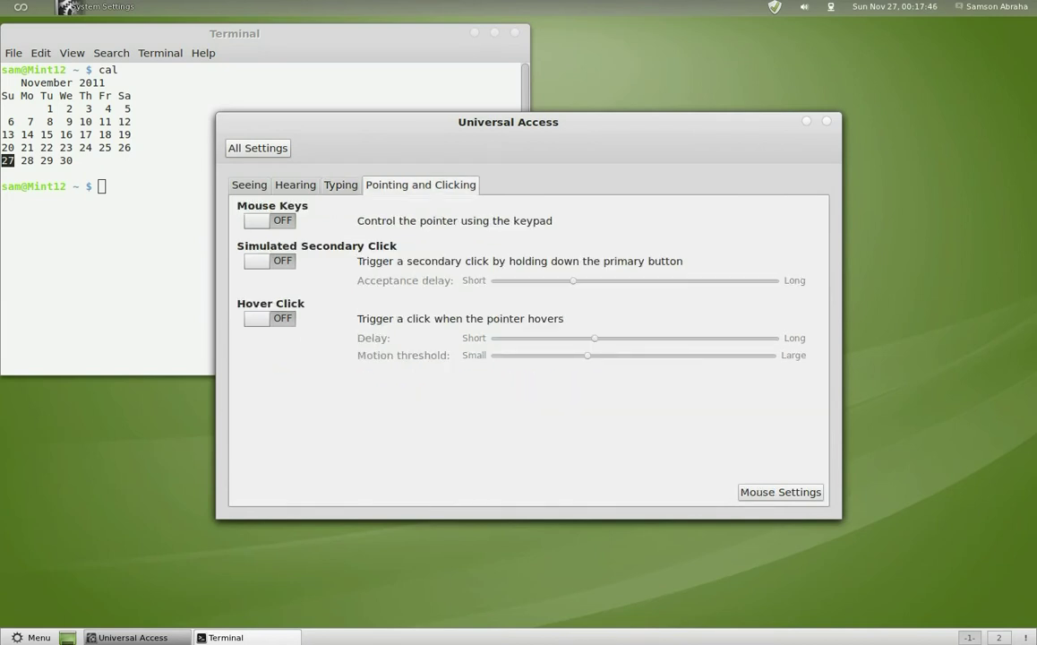
pyautogui.hotkey('ctrl', 'pagedown')
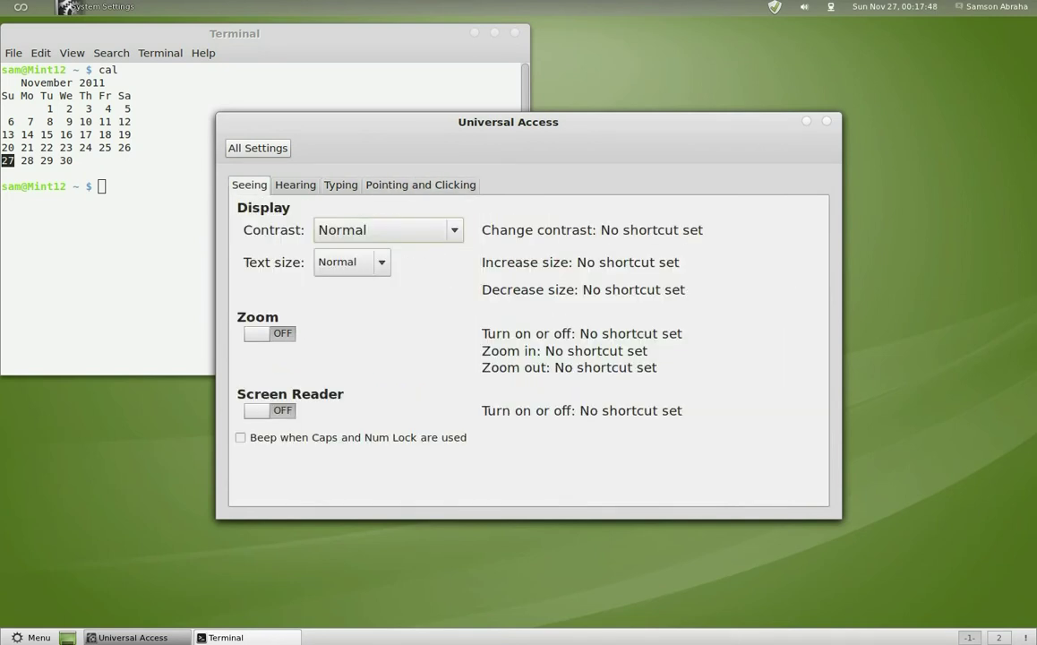
# Check the Bluetooth settings and return to the overview of all settings
pyautogui.click(258, 149)
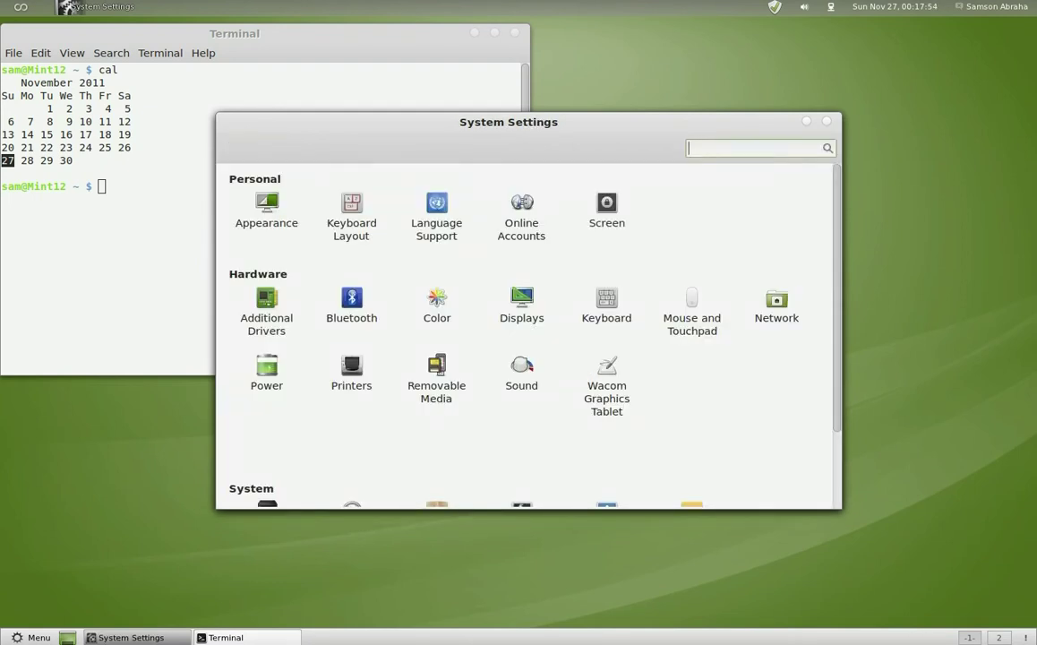
pyautogui.click(351, 306)
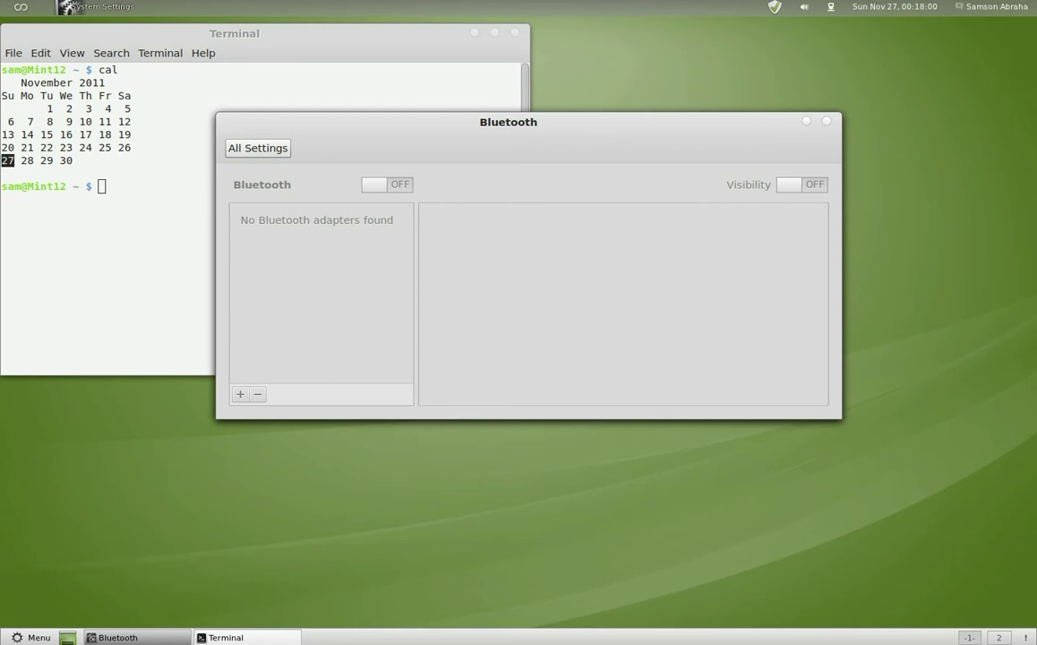
pyautogui.click(258, 148)
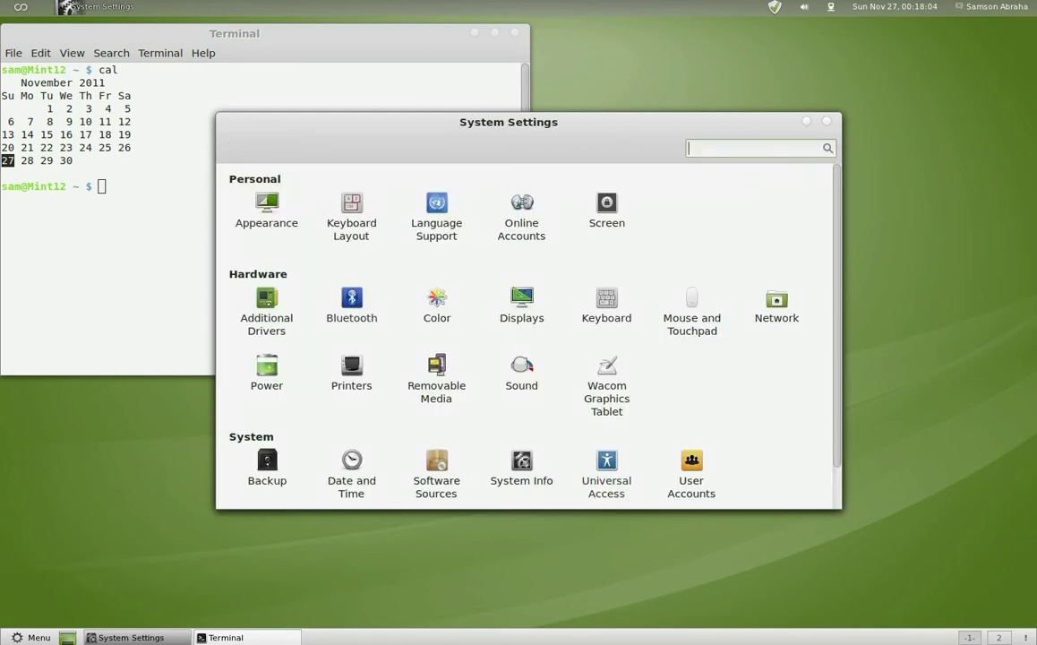
# In the Screen settings, turn Lock on to check its delay choices, turn it back off, and check the screen turn-off times
pyautogui.click(606, 212)
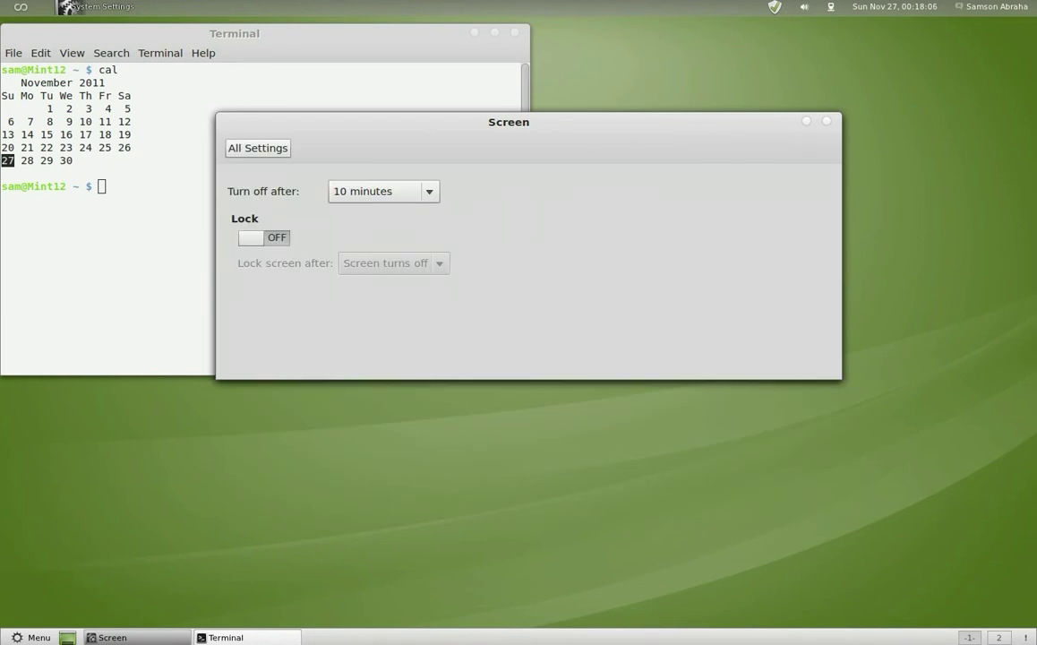
pyautogui.click(264, 239)
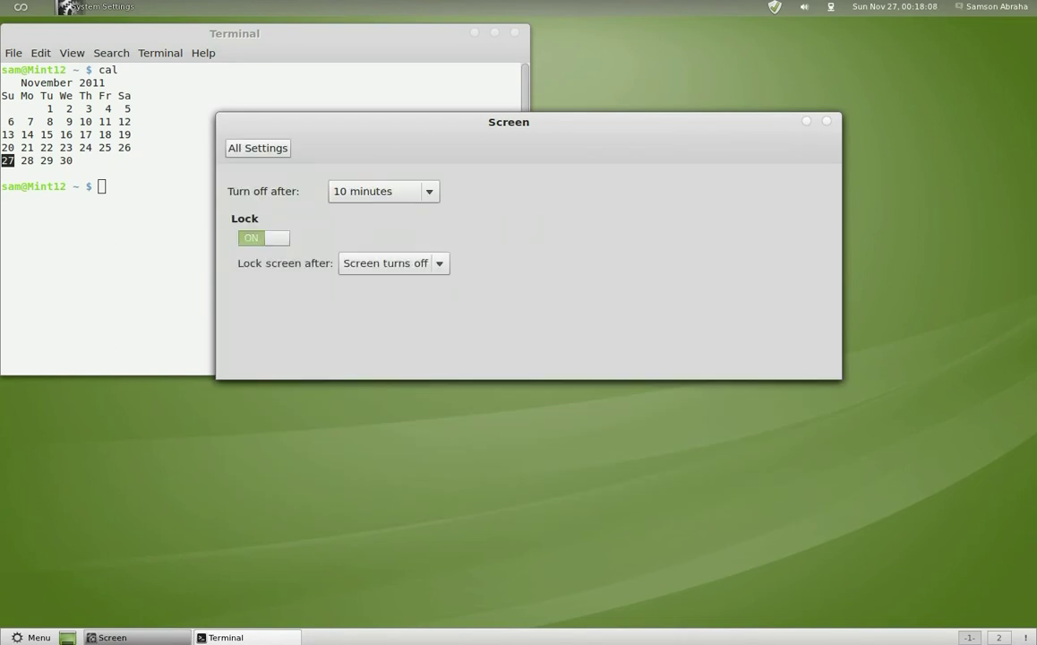
pyautogui.click(394, 263)
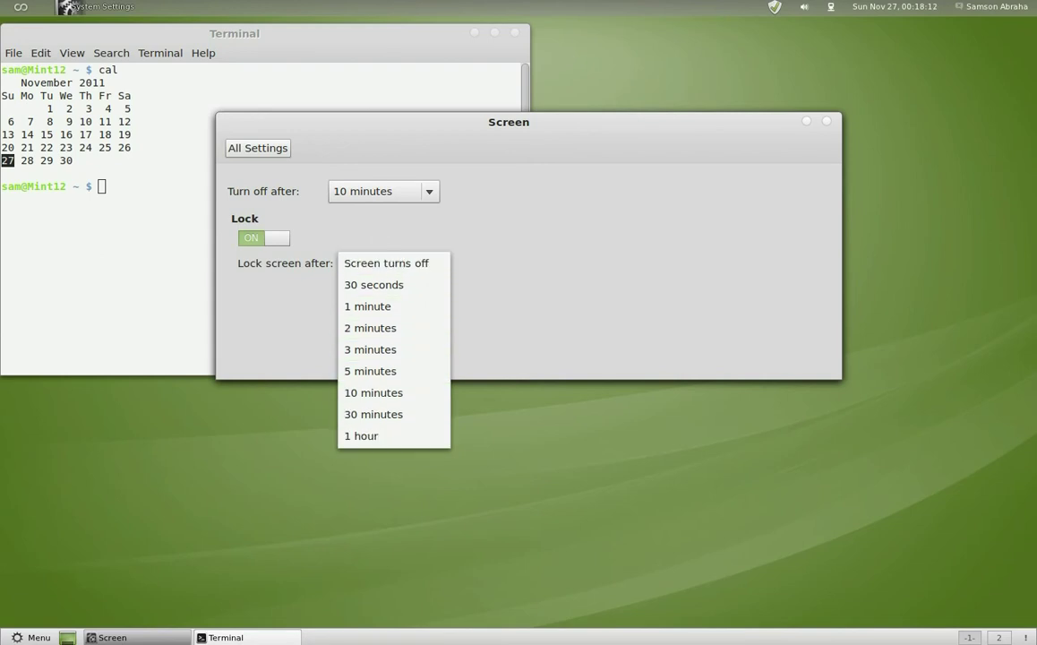
pyautogui.press('Escape')
pyautogui.click(264, 238)
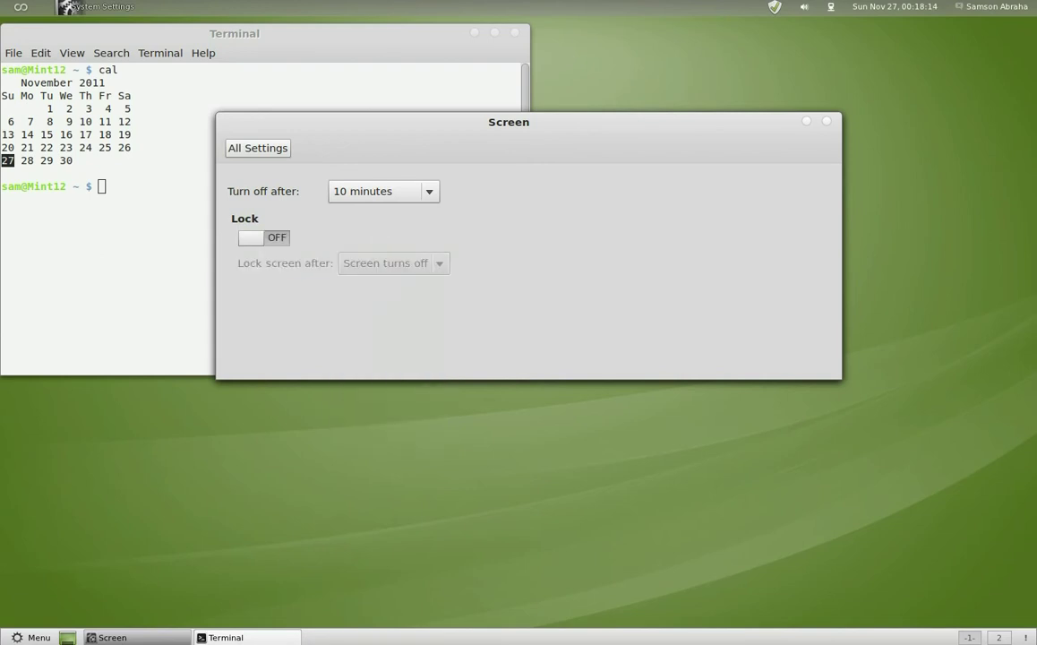
pyautogui.click(383, 190)
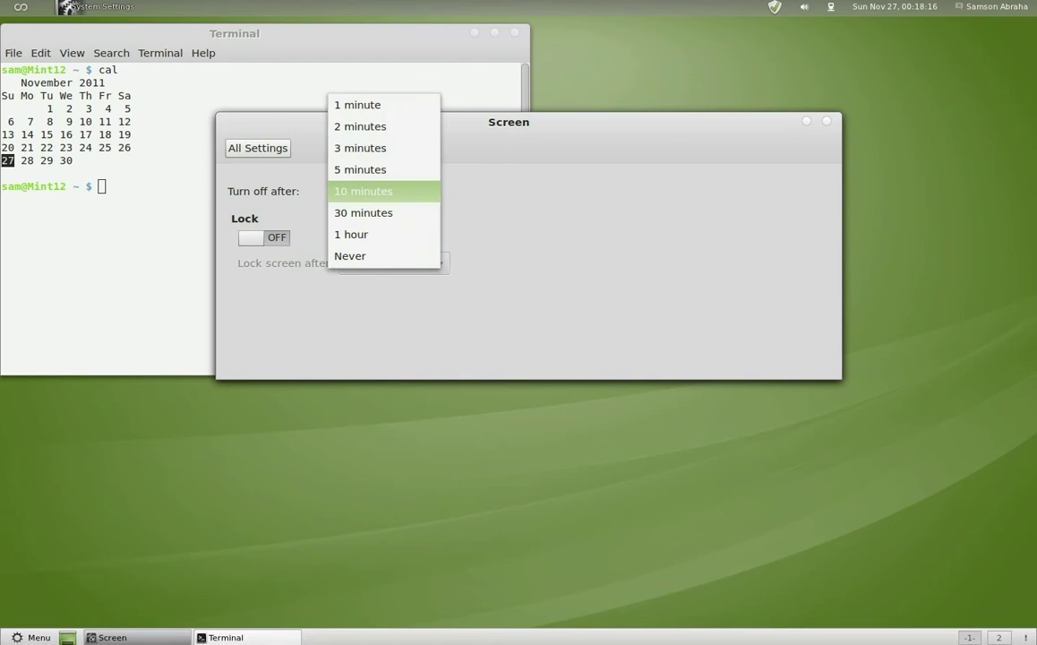
pyautogui.press('Escape')
# Return to all settings and open System Info to view the system overview
pyautogui.click(258, 148)
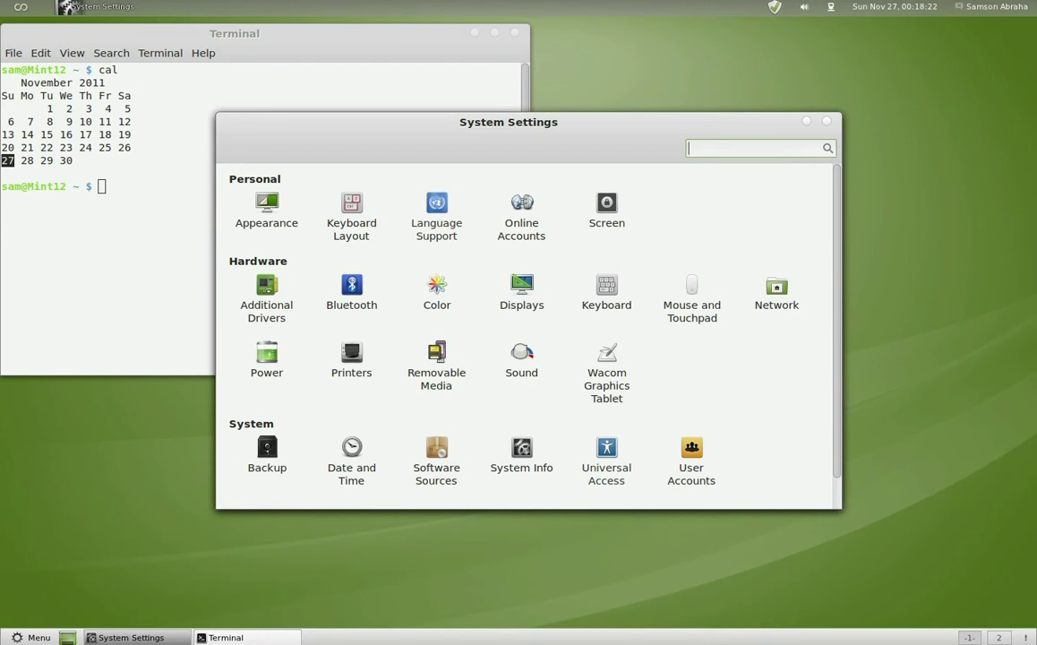
pyautogui.click(521, 455)
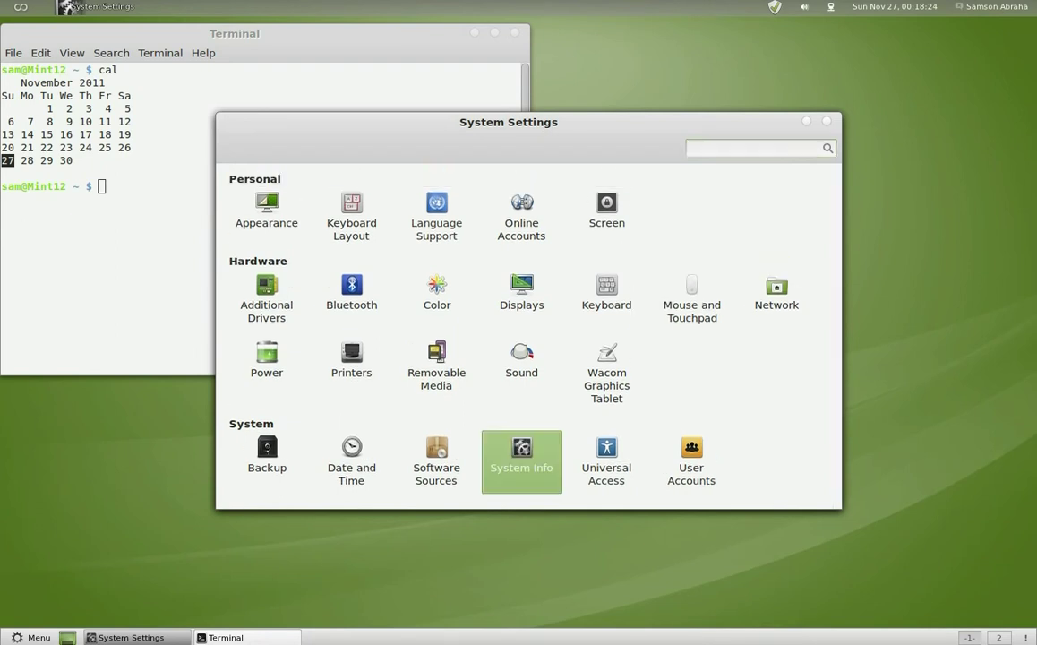
pyautogui.press('Return')
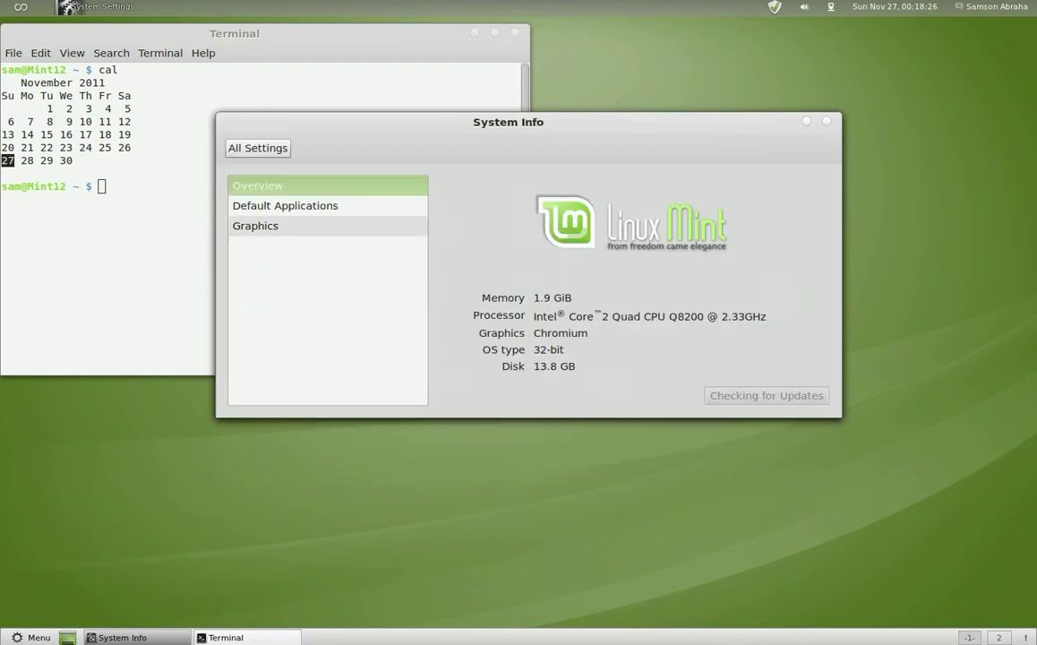
# Review the Default Applications and Graphics pages of System Info, revisit the Overview, and return to all settings
pyautogui.click(286, 206)
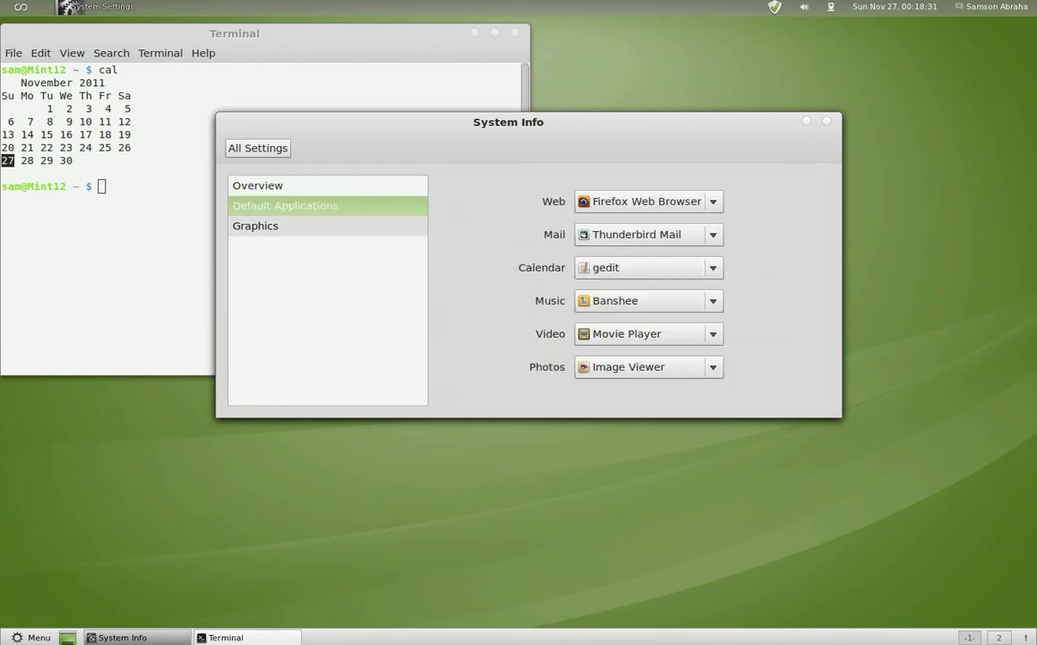
pyautogui.click(285, 226)
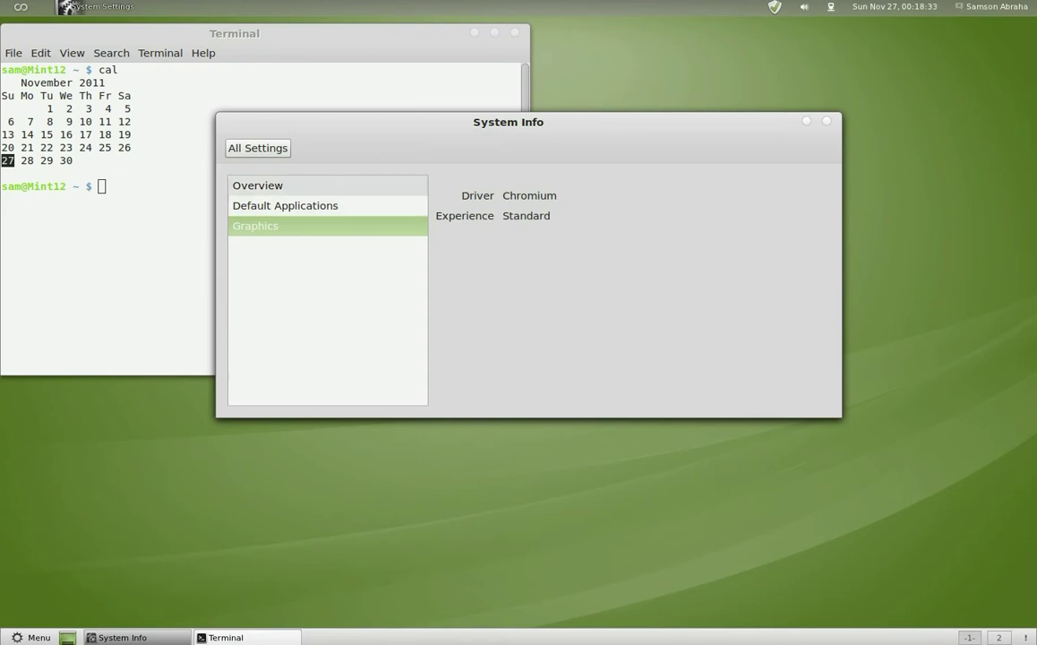
pyautogui.click(258, 185)
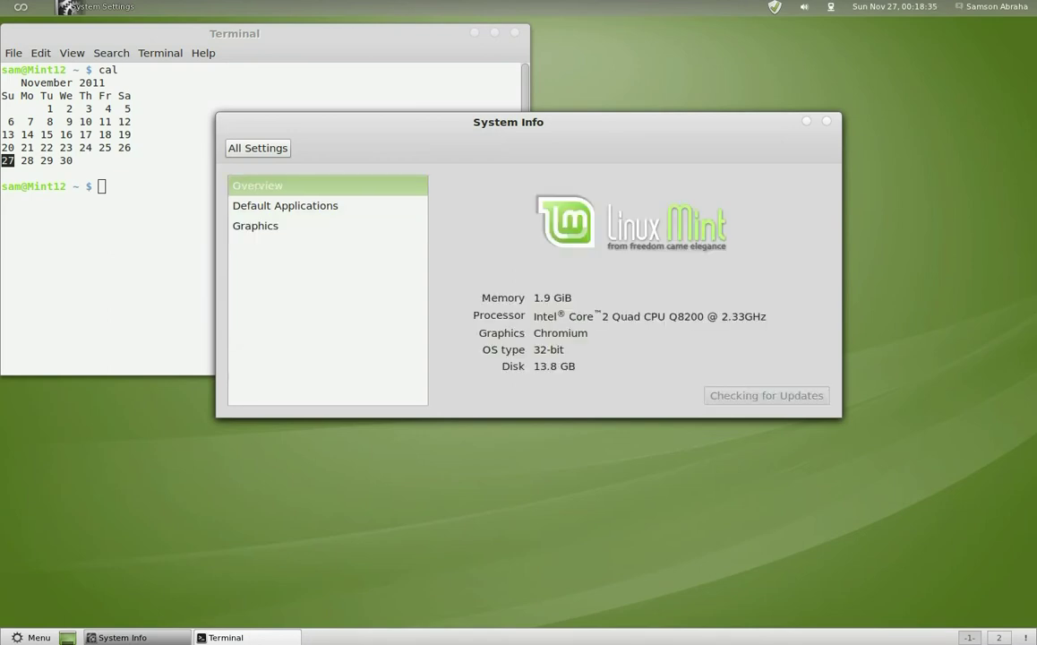
pyautogui.click(258, 148)
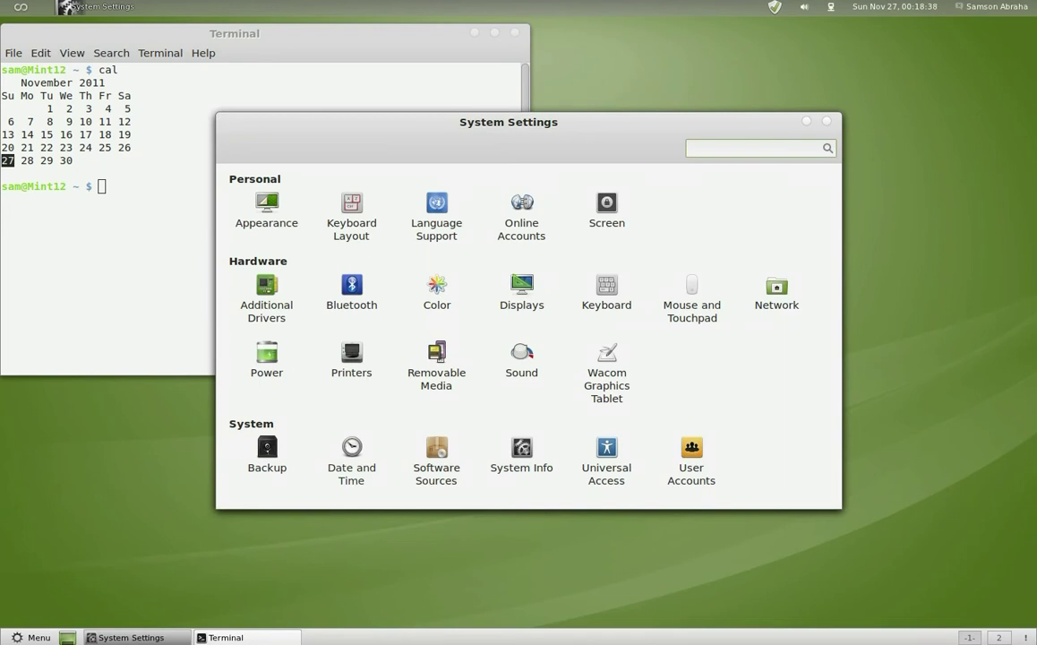
# Check the Backup settings, return to all settings, and close the System Settings window
pyautogui.click(267, 452)
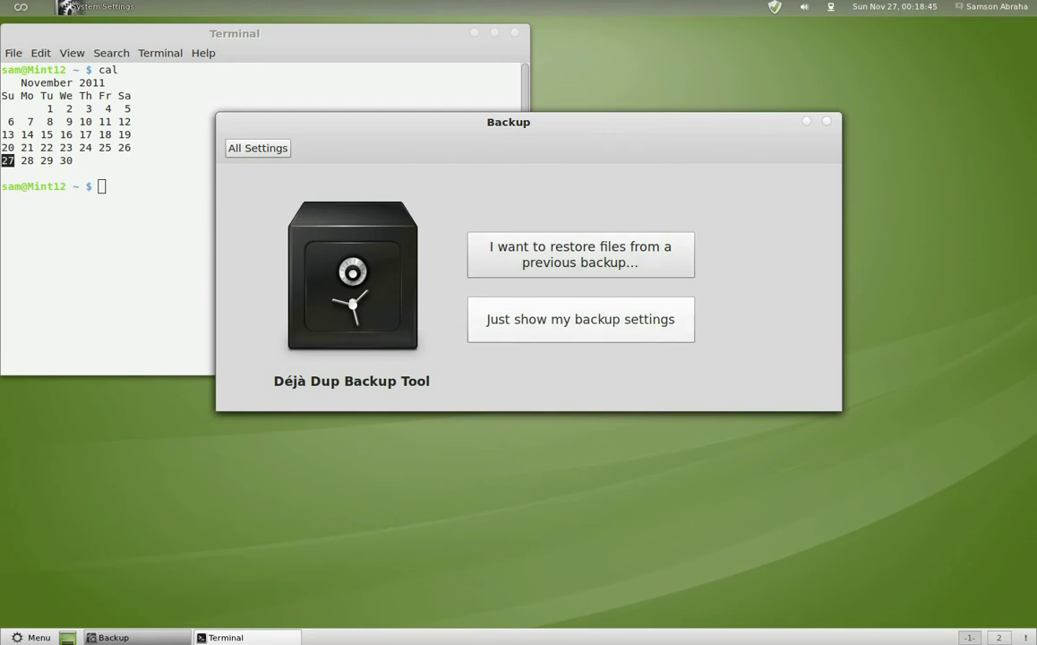
pyautogui.click(258, 148)
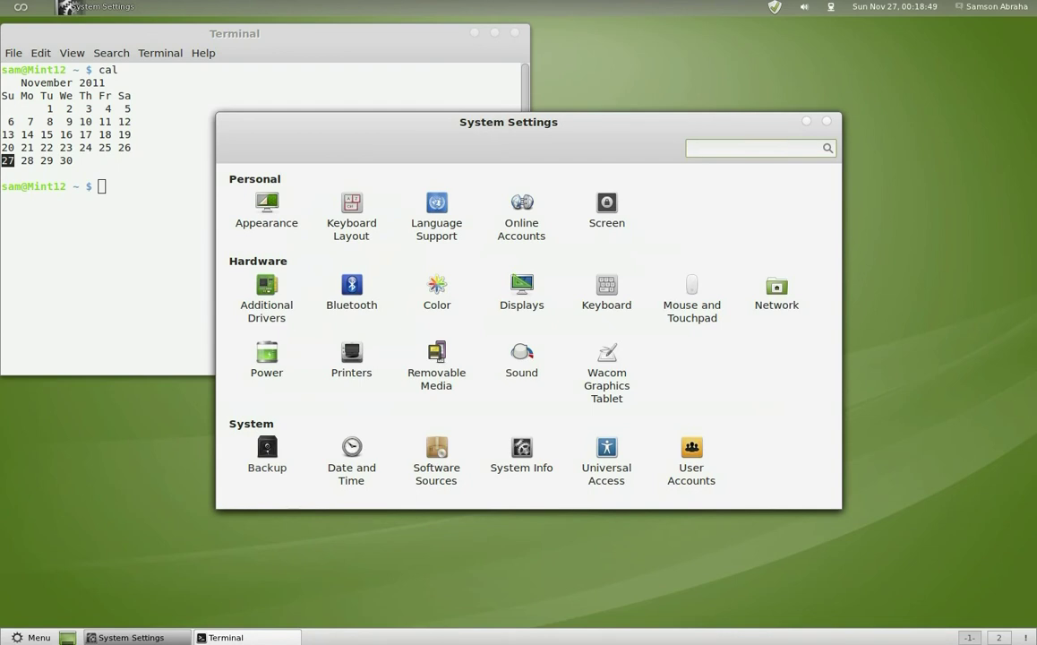
pyautogui.click(827, 121)
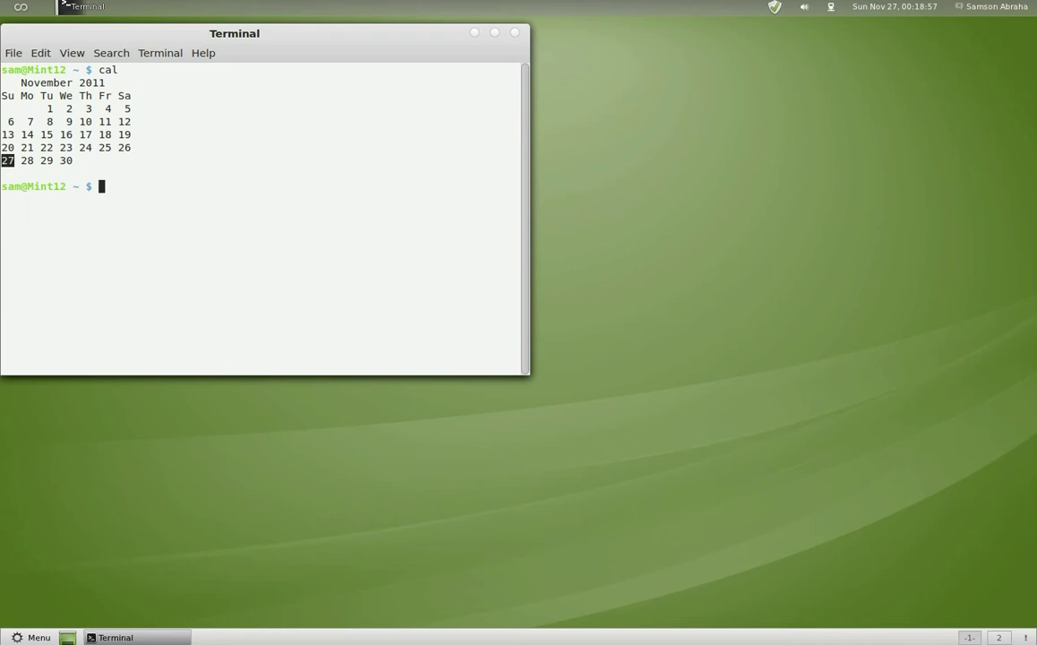
pyautogui.rightClick(604, 70)
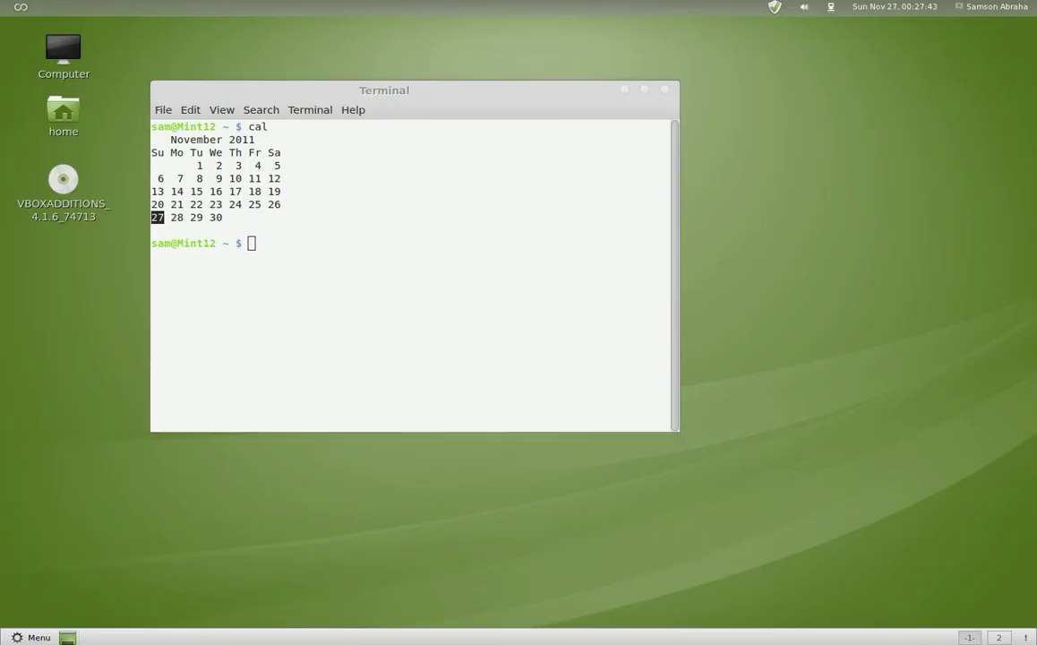
# Search the activities overview for "fire", launch Firefox, and go to google.com
pyautogui.press('super')
pyautogui.write('fire')
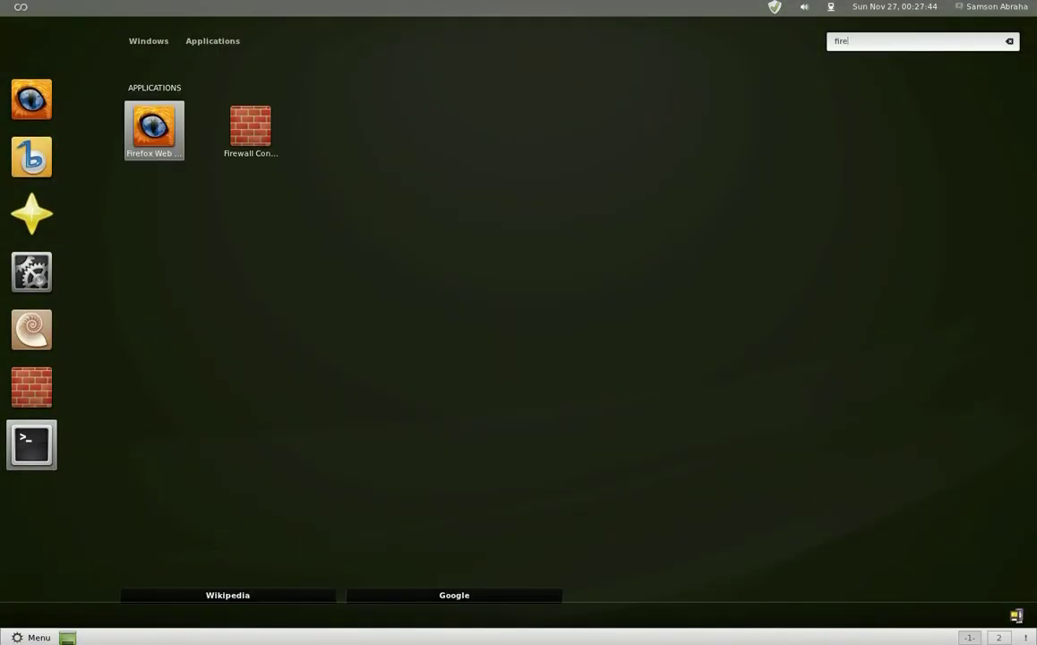
pyautogui.press('Return')
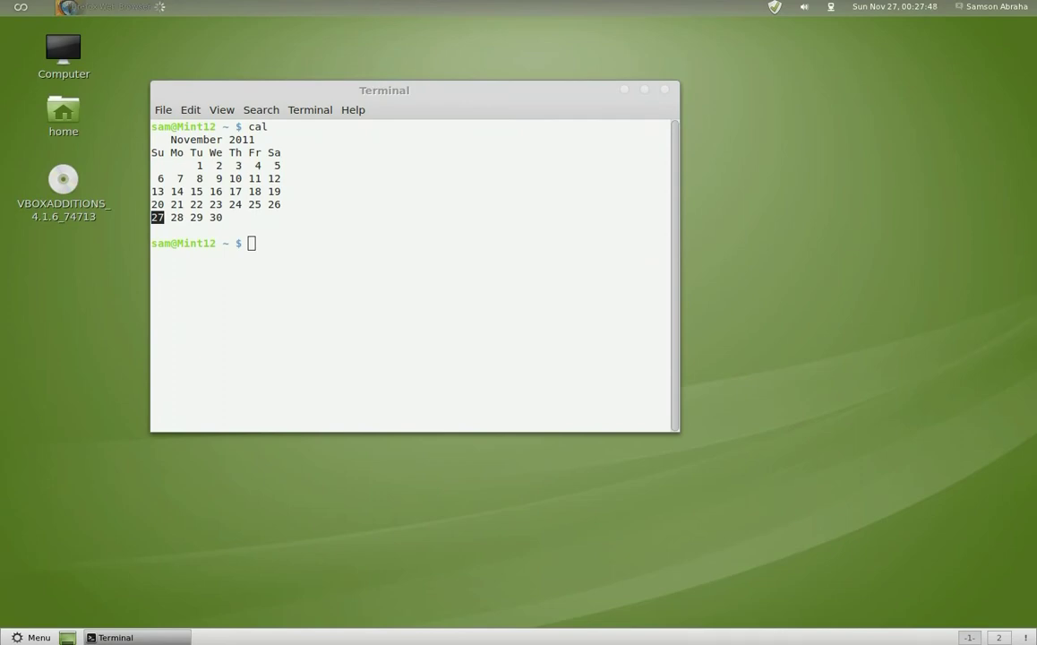
pyautogui.write('google.com')
pyautogui.press('Return')
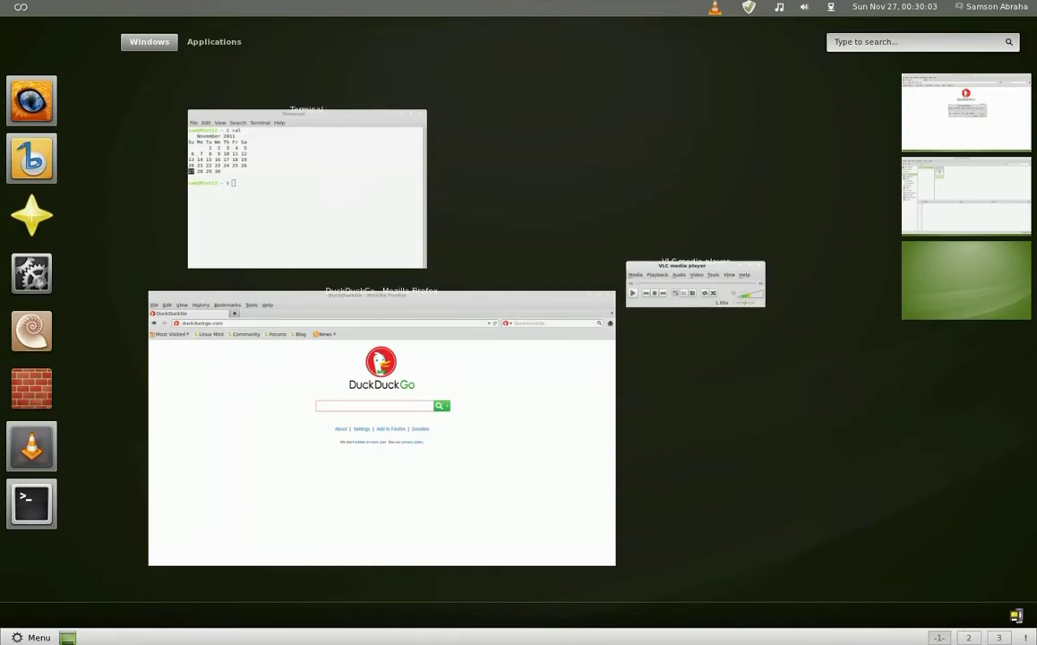
# Enlarge and shrink the VLC, Firefox and Terminal window previews in the activities overview
pyautogui.moveTo(696, 284)
pyautogui.scroll(5, 696, 284)
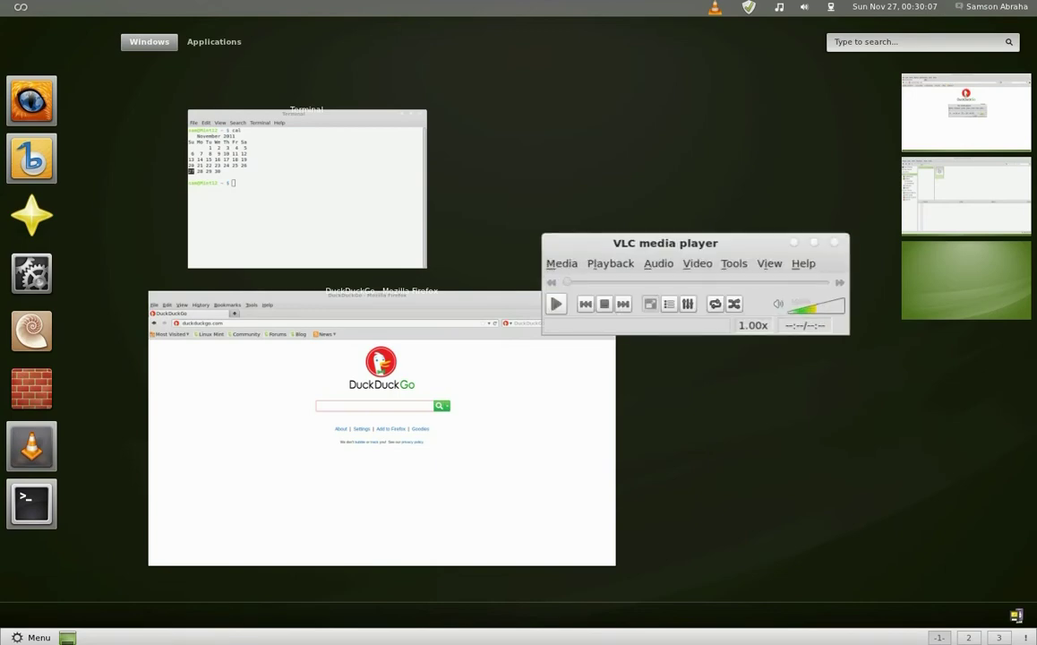
pyautogui.scroll(-5, 696, 284)
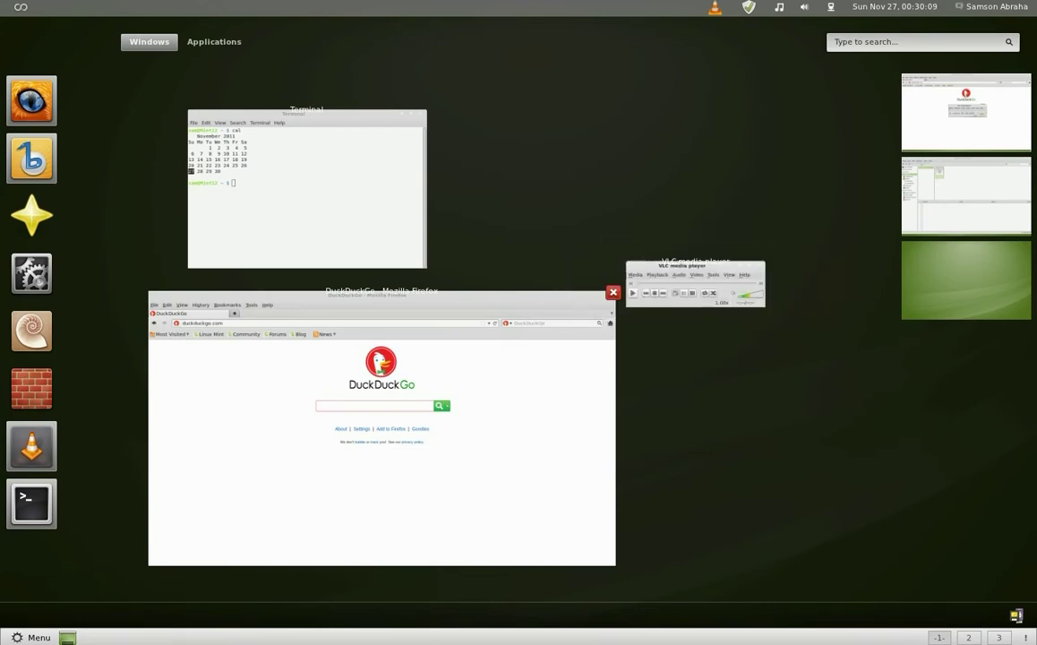
pyautogui.scroll(4, 381, 428)
pyautogui.press('super')
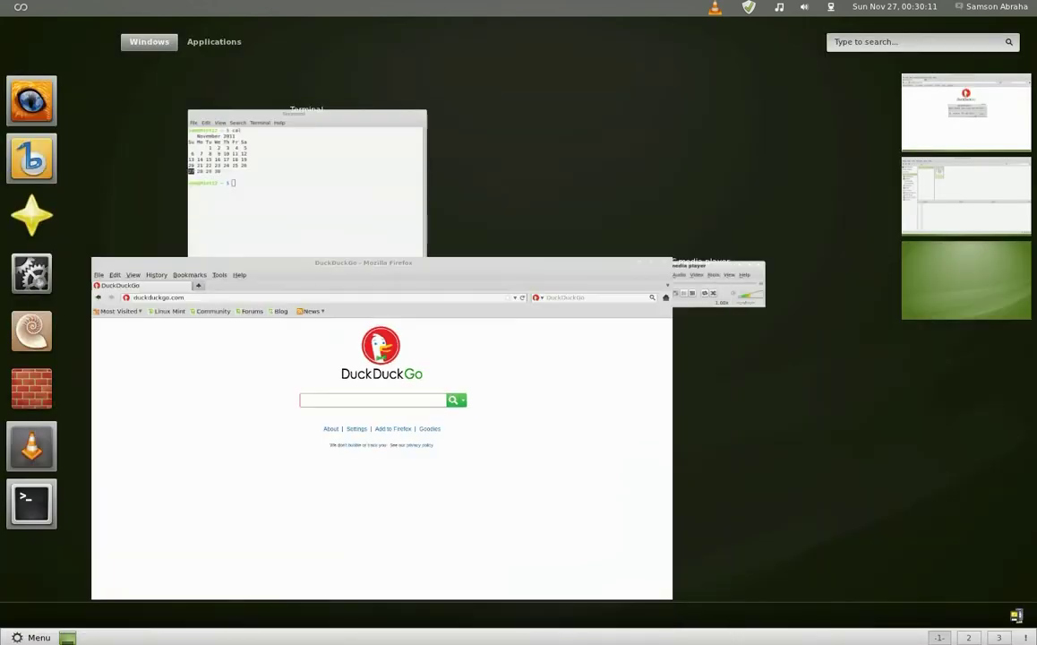
pyautogui.click(381, 117)
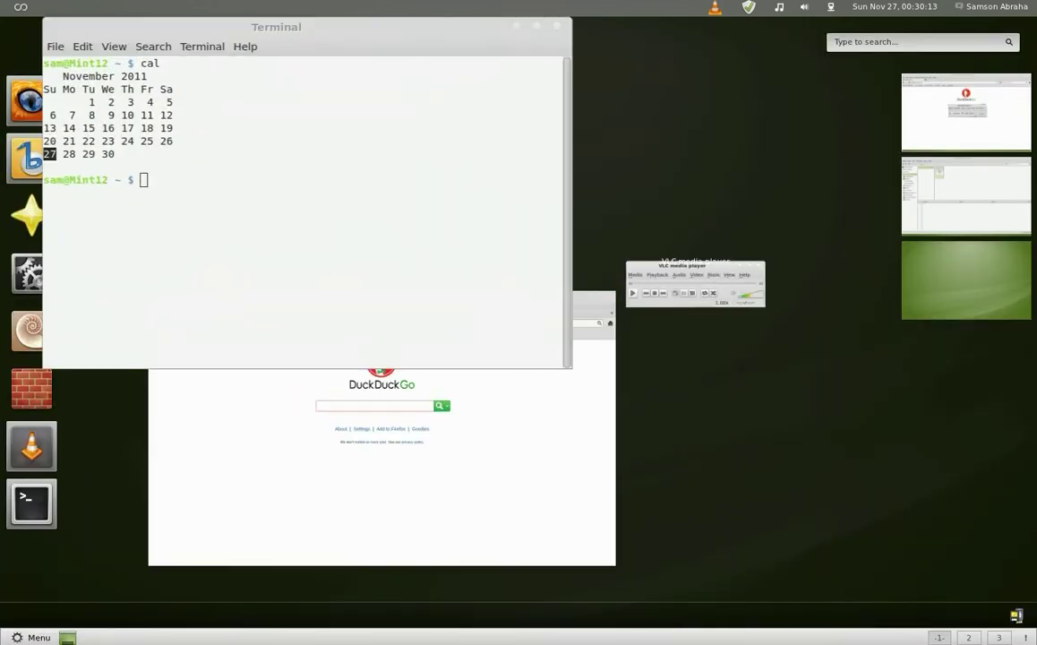
pyautogui.scroll(-5, 307, 189)
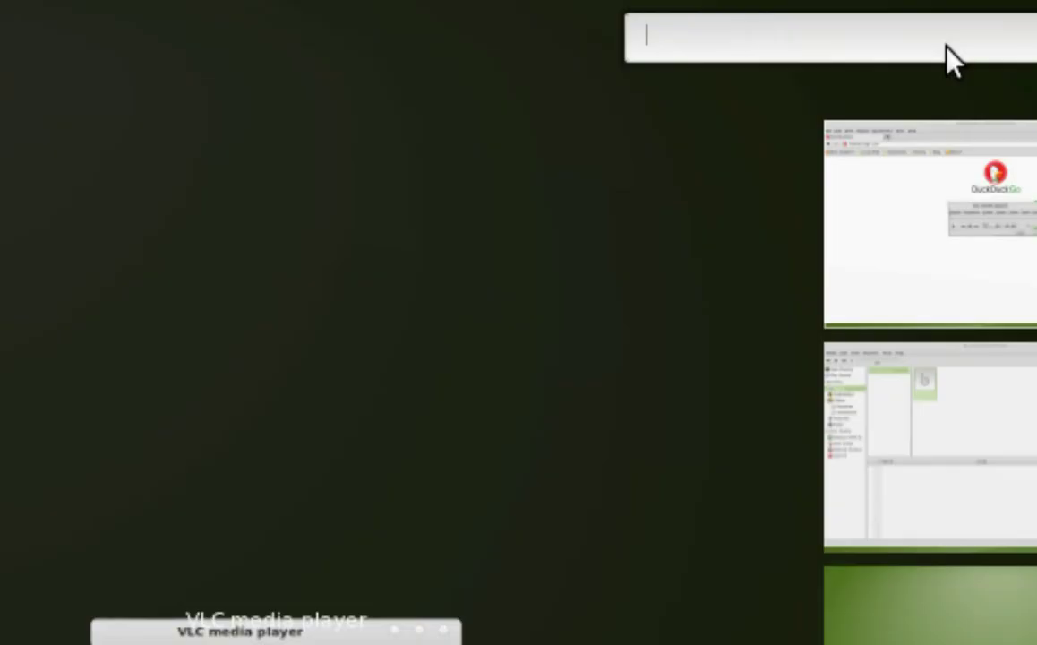
# Search the activities overview for "pidgin" and look the term up on Google
pyautogui.write('pidgin')
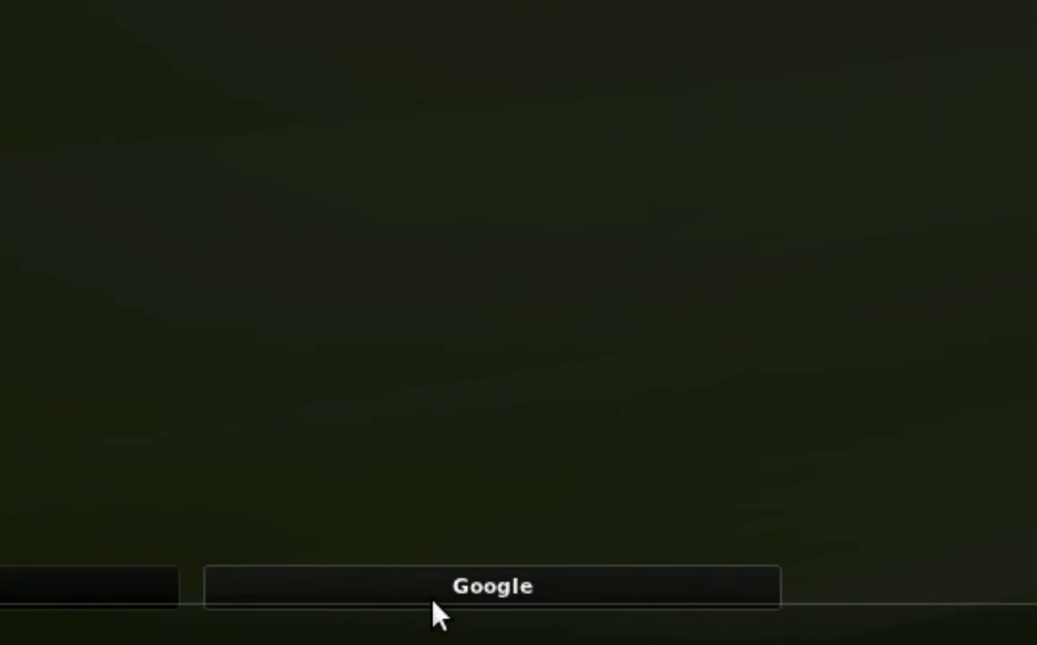
pyautogui.click(433, 602)
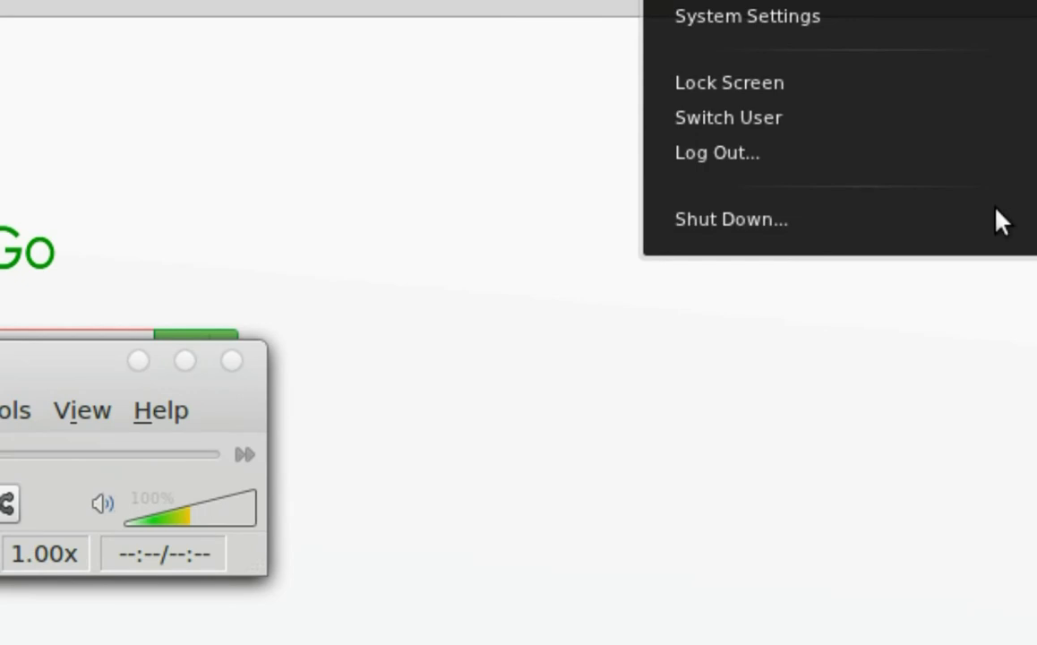
# Bring up the shutdown prompt and cancel it, then check the Log Out option in the user menu from the overview
pyautogui.click(896, 224)
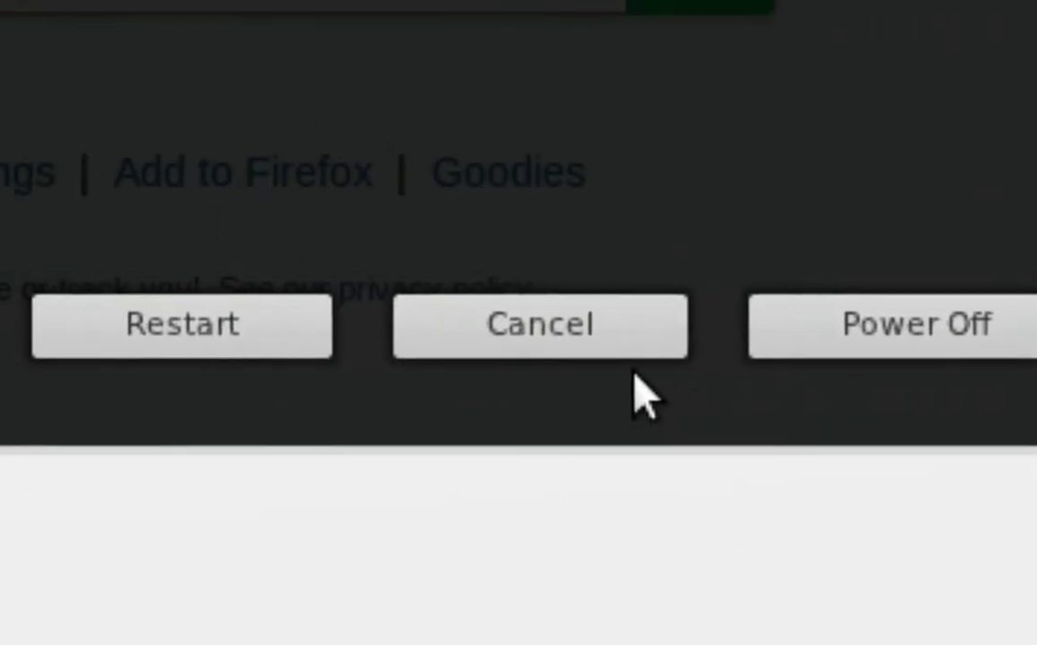
pyautogui.click(567, 329)
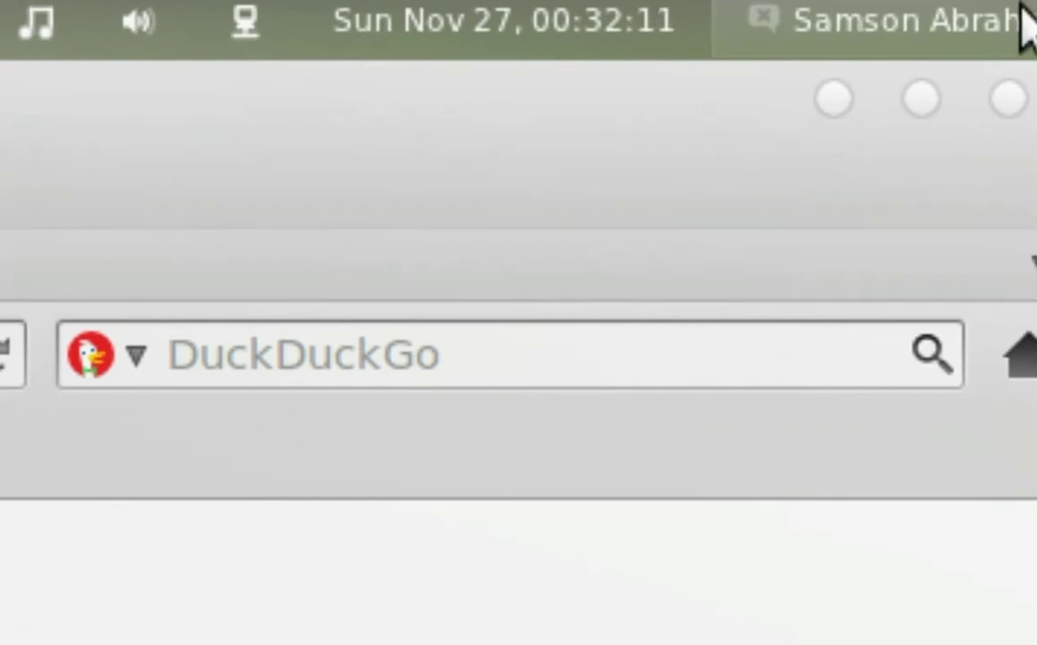
pyautogui.press('super')
pyautogui.click(1027, 27)
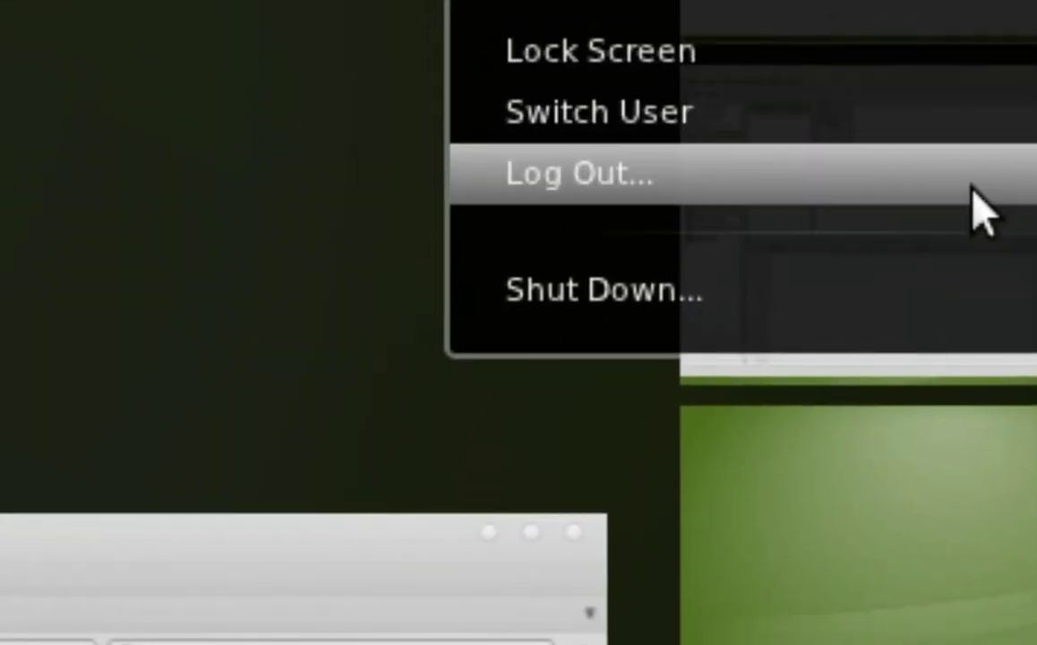
pyautogui.click(985, 213)
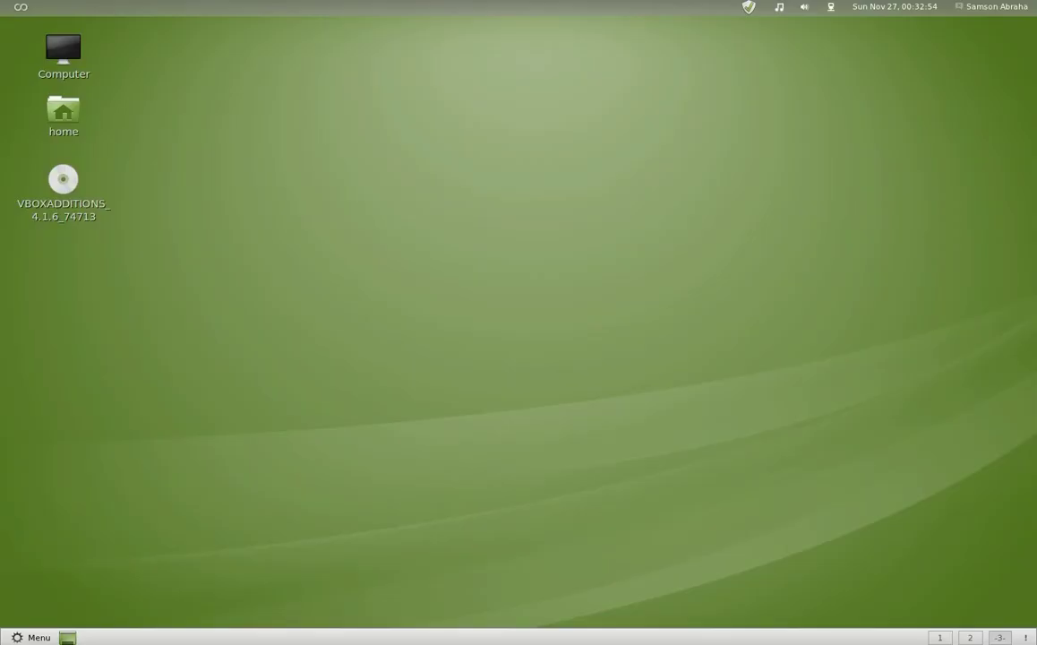
# Open the desktop background settings, change the UI theme to Adwaita, and close the Appearance window
pyautogui.rightClick(457, 183)
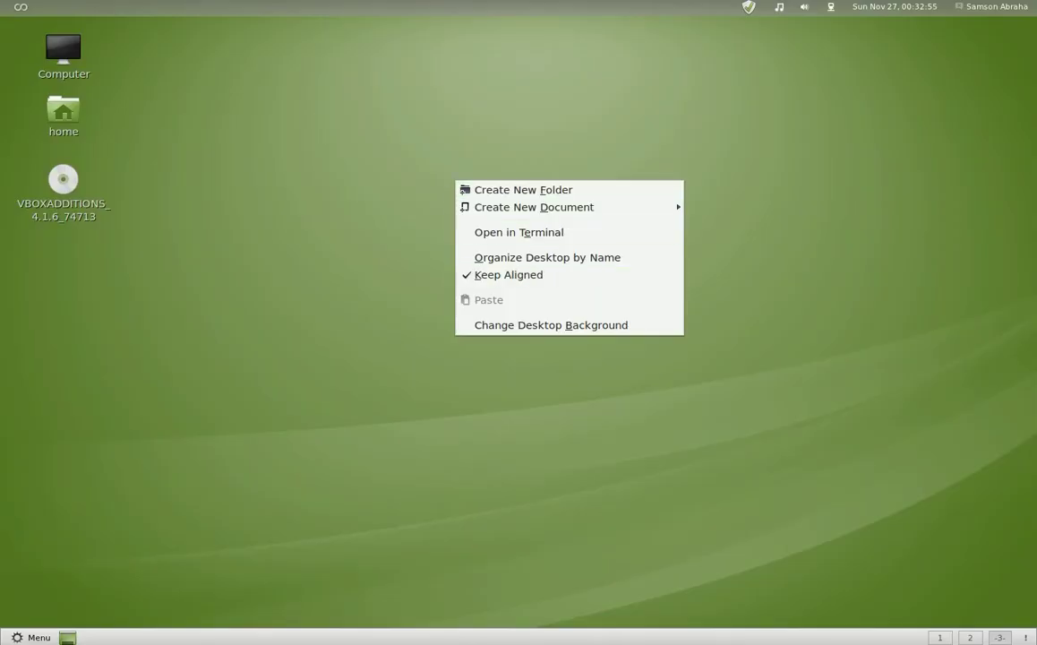
pyautogui.click(551, 325)
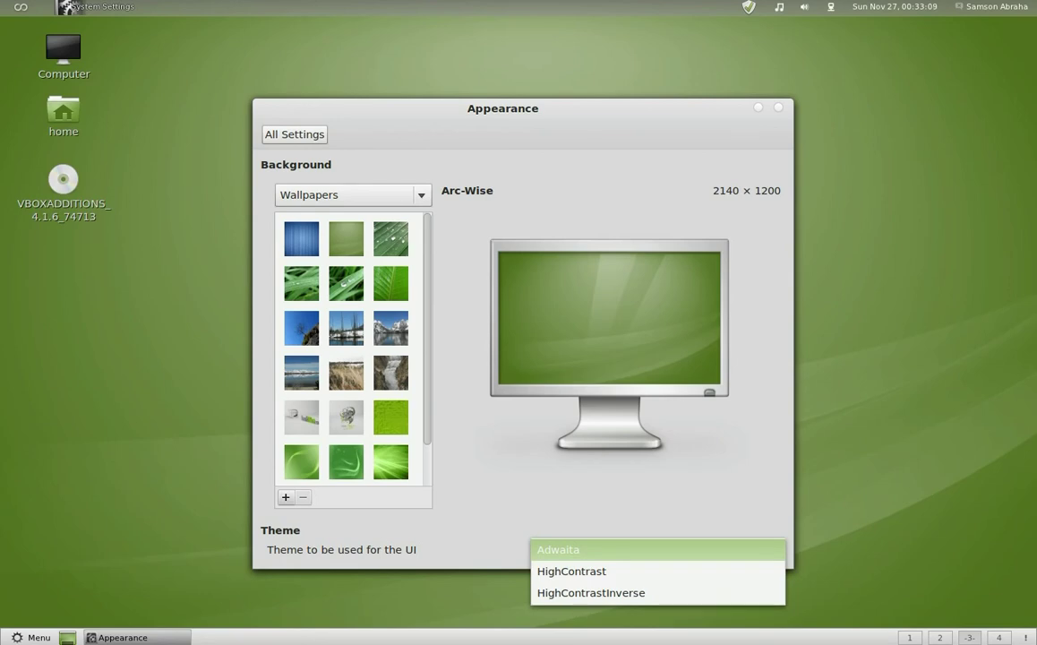
pyautogui.click(659, 550)
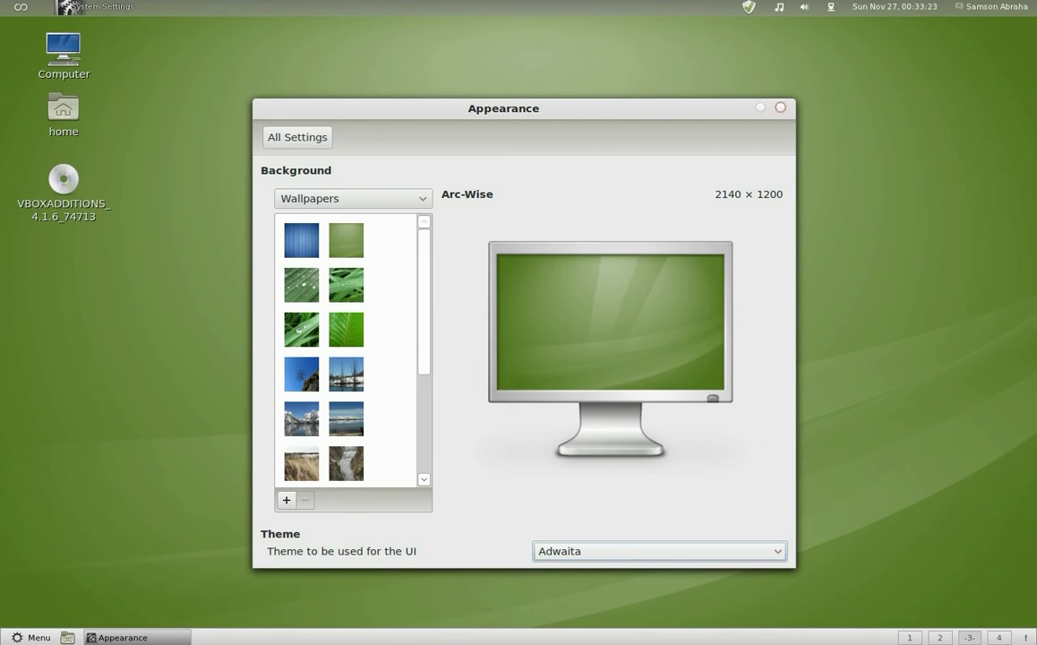
pyautogui.click(780, 108)
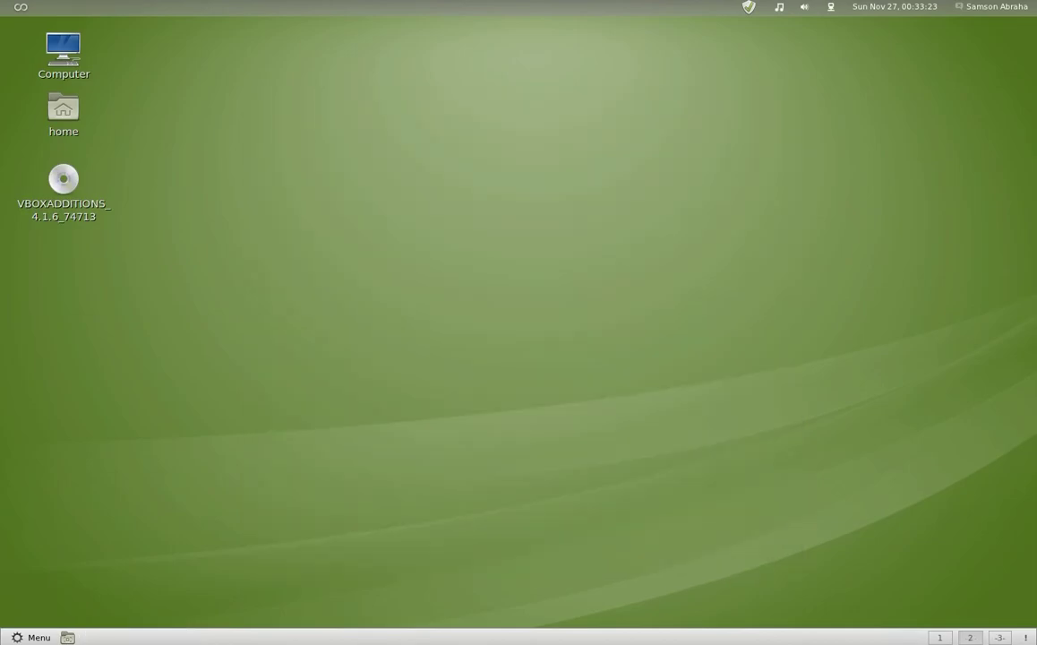
# Search the activities overview for "advanc" and open Advanced Settings
pyautogui.press('super')
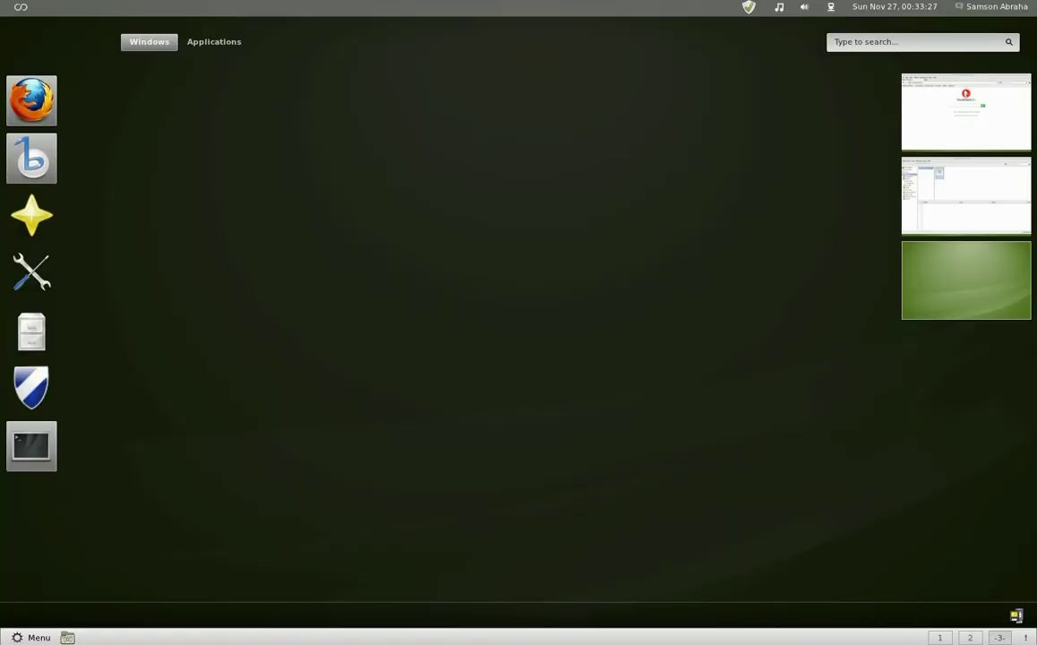
pyautogui.write('advanc')
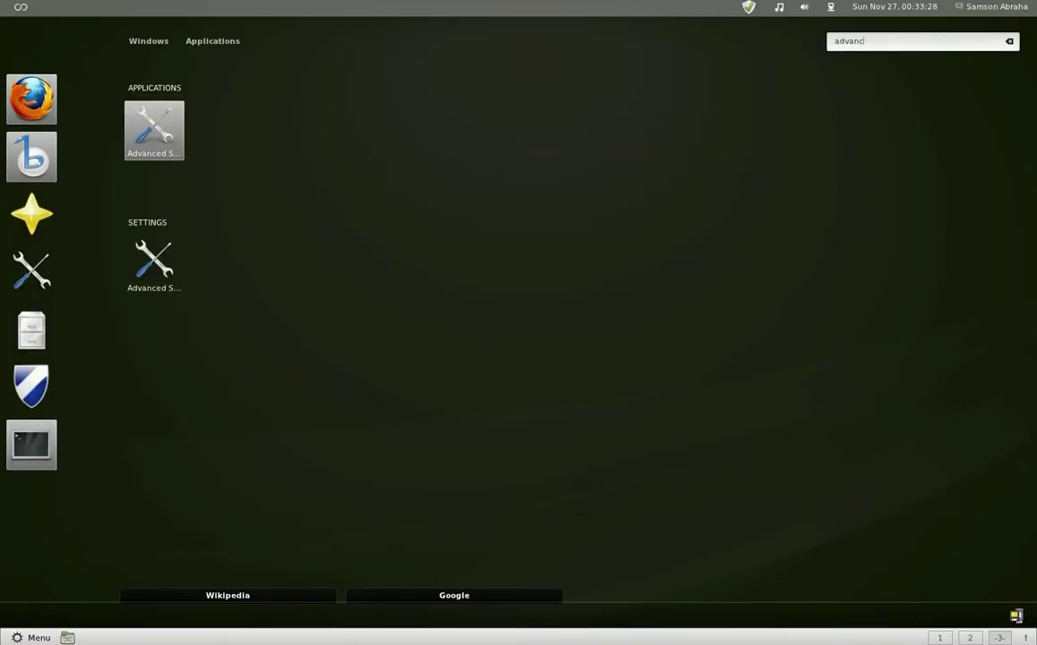
pyautogui.press('Return')
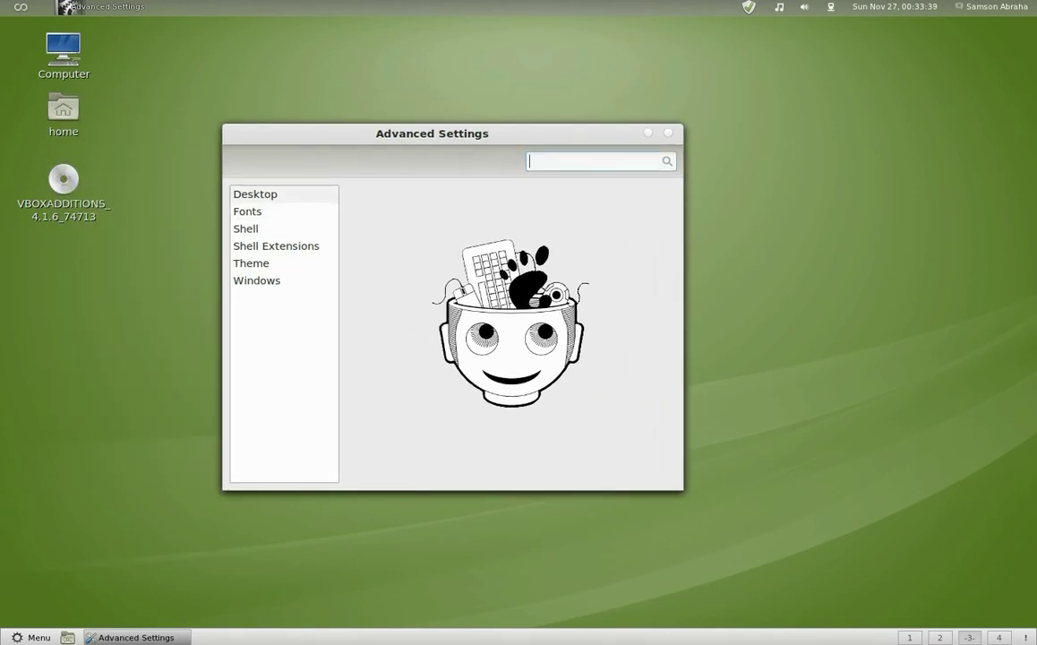
# In the Theme section of Advanced Settings, set the shell theme to Mint-Z-Dark
pyautogui.click(260, 264)
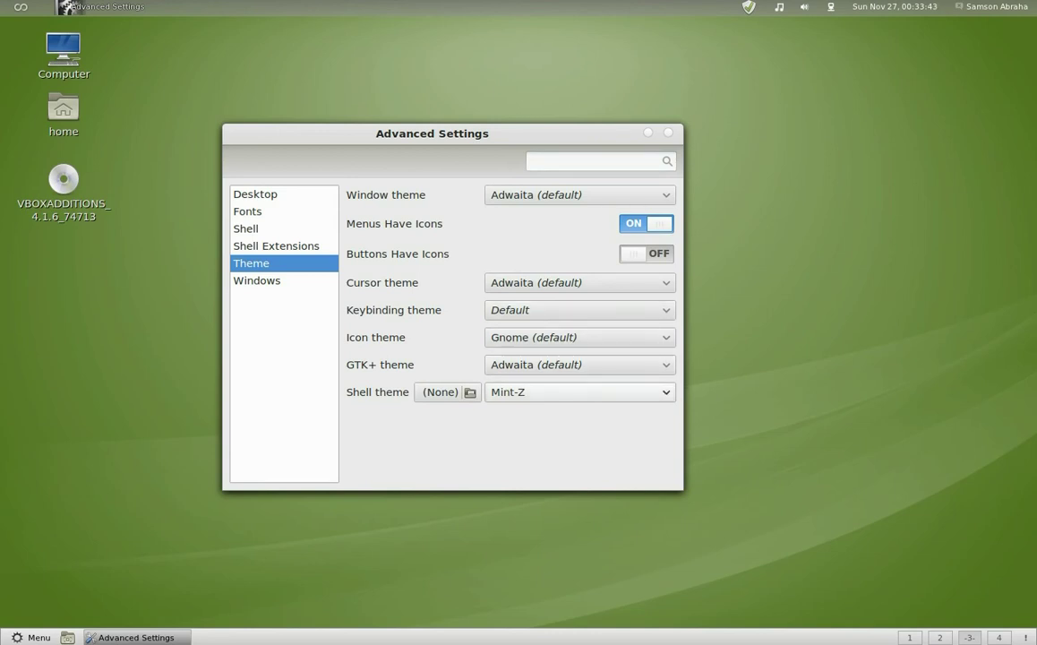
pyautogui.click(580, 393)
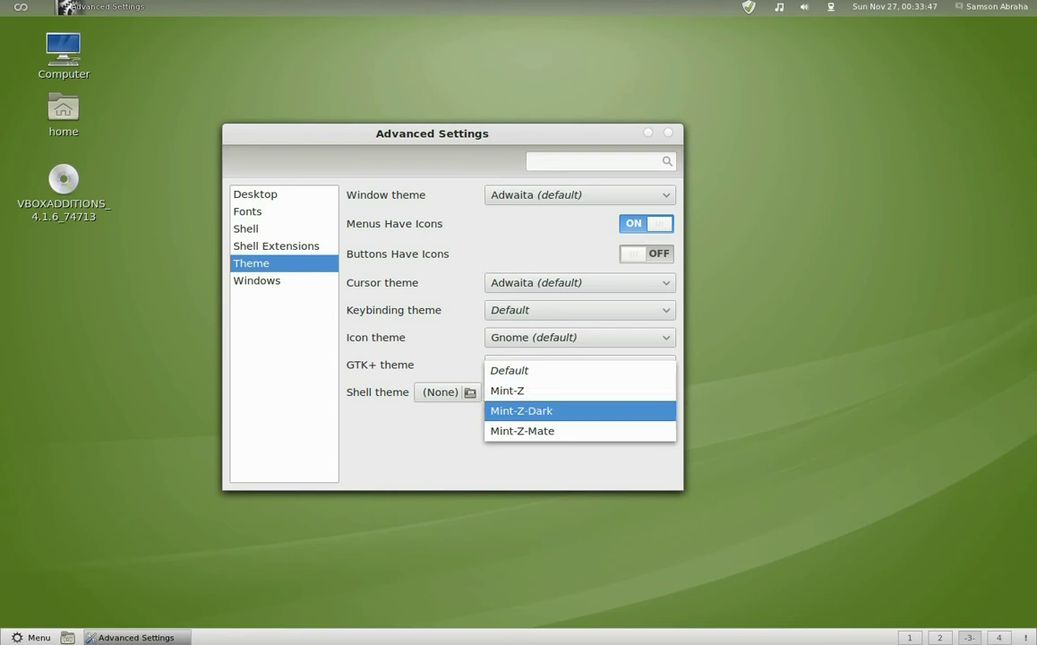
pyautogui.click(564, 411)
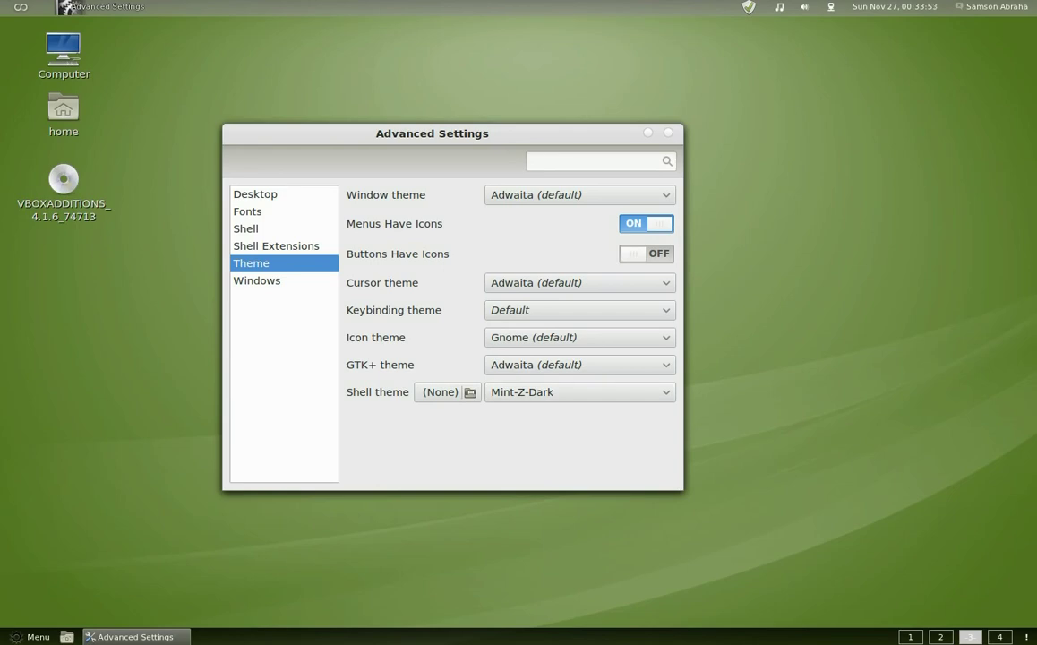
# Look through the Mint application menu in its new theme, including the Accessories and Sound & Video categories
pyautogui.click(16, 636)
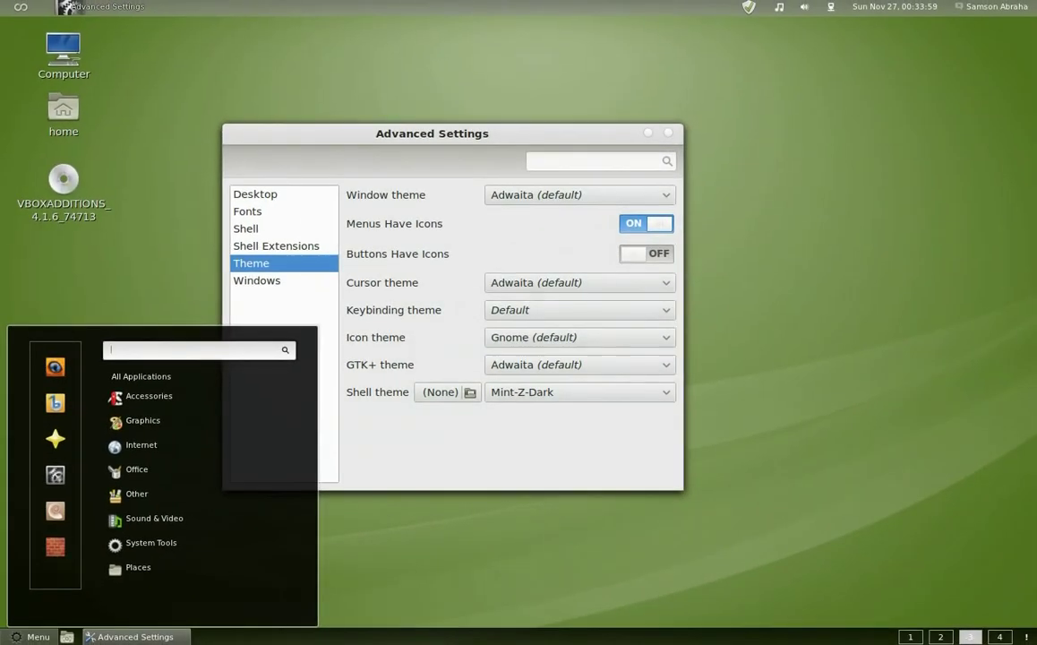
pyautogui.moveTo(143, 446)
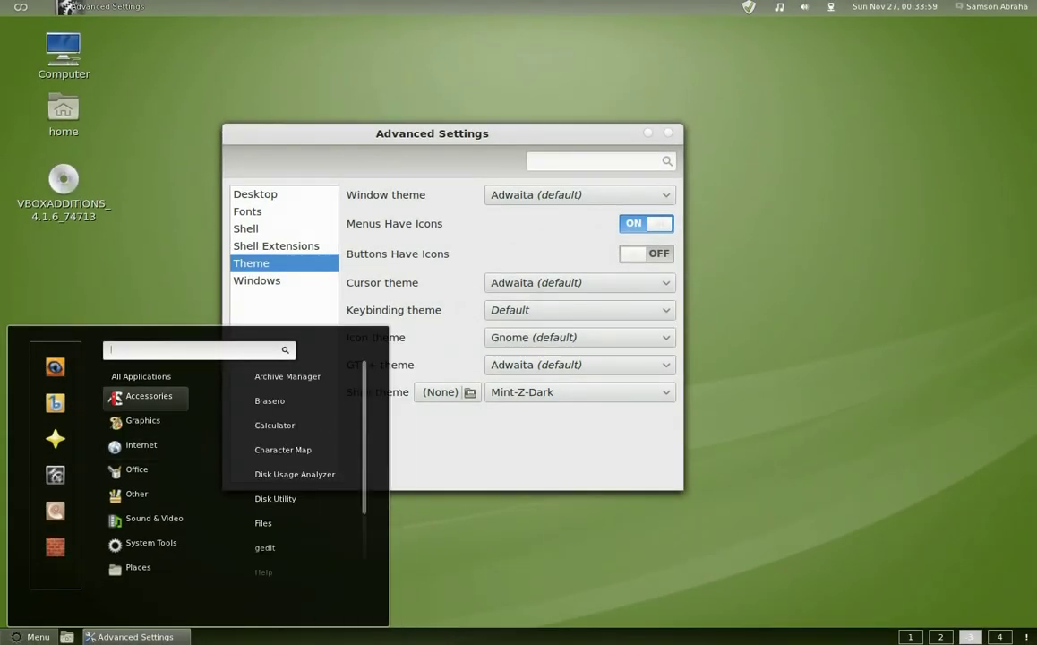
pyautogui.moveTo(155, 517)
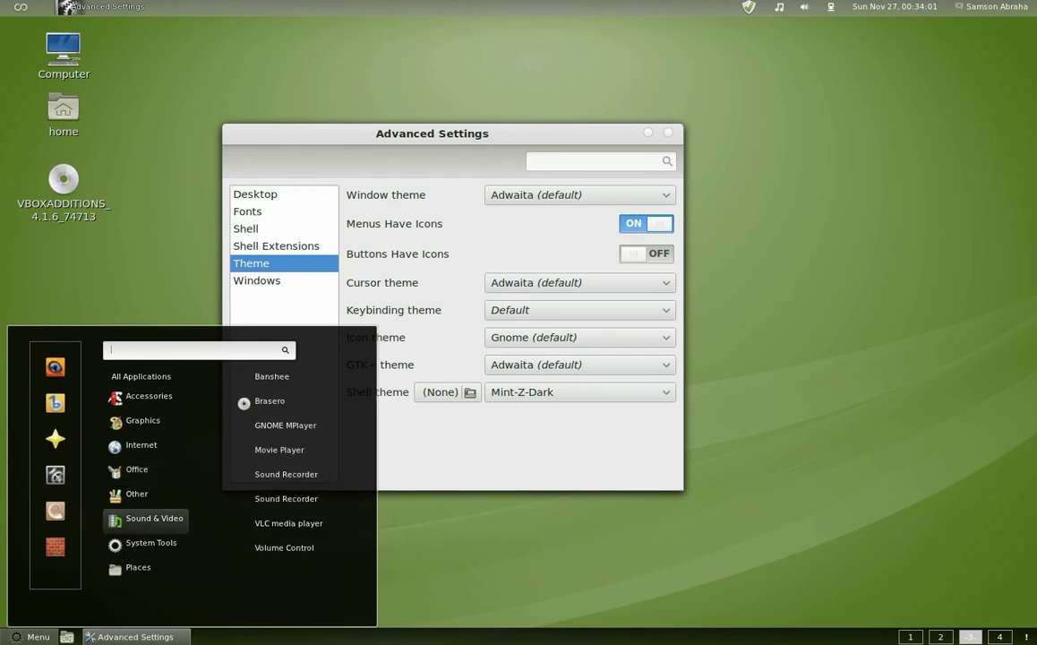
# Look through the System Tools category of the Mint application menu and close the menu
pyautogui.moveTo(151, 543)
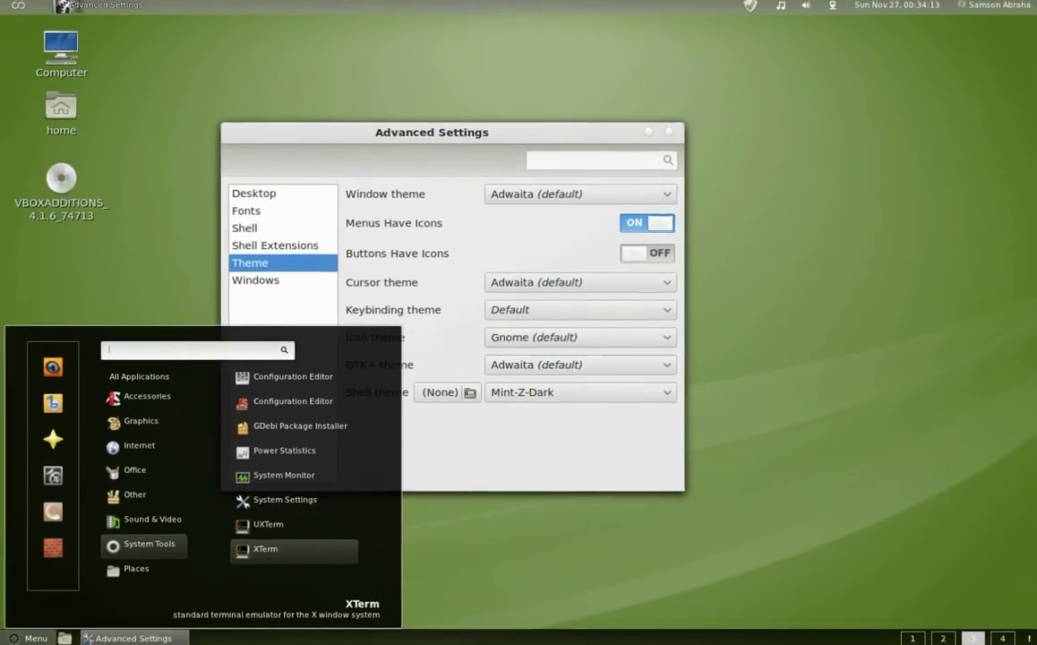
pyautogui.press('Up')
pyautogui.press('Up')
pyautogui.press('Up')
pyautogui.press('Up')
pyautogui.press('Up')
pyautogui.press('Up')
pyautogui.press('Up')
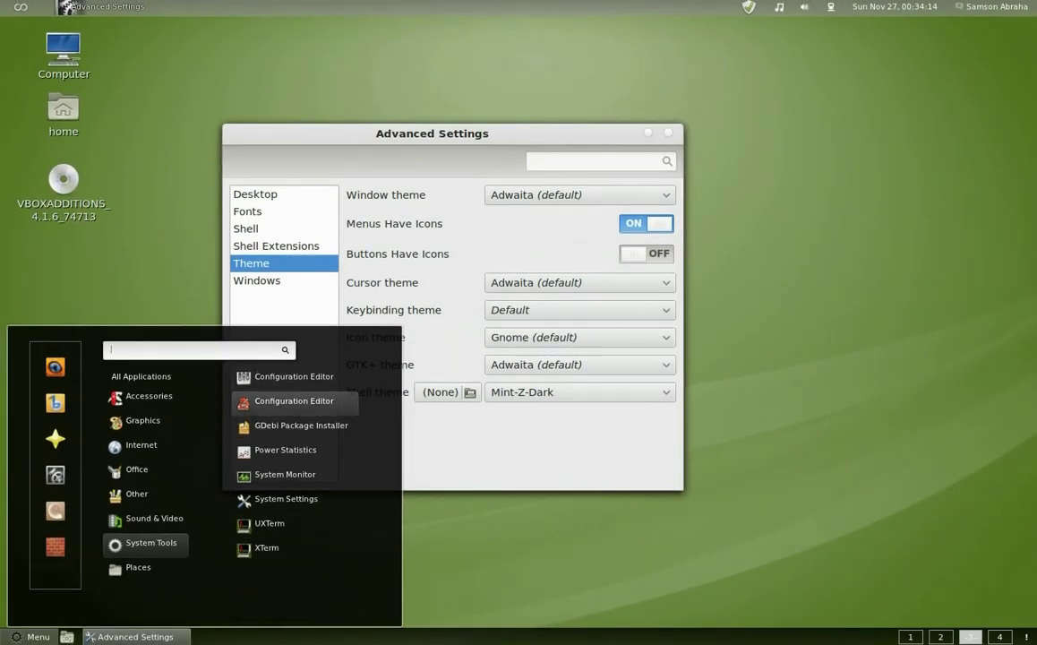
pyautogui.moveTo(144, 446)
pyautogui.press('Escape')
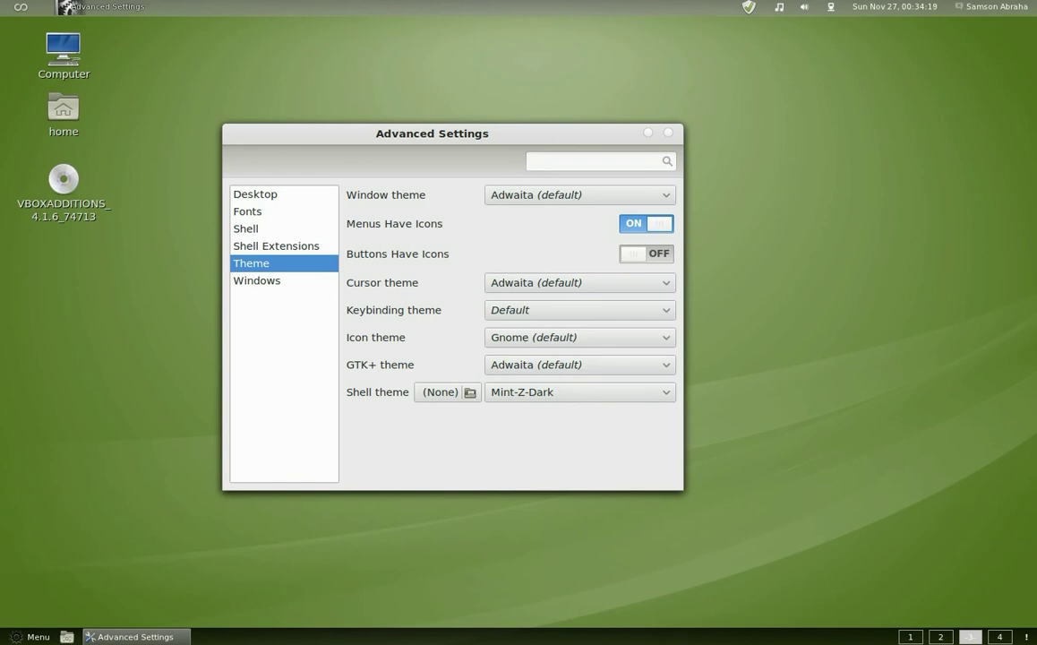
# Try Mint-Z and Mint-Z-Mate as the GTK+ theme in Advanced Settings
pyautogui.click(666, 365)
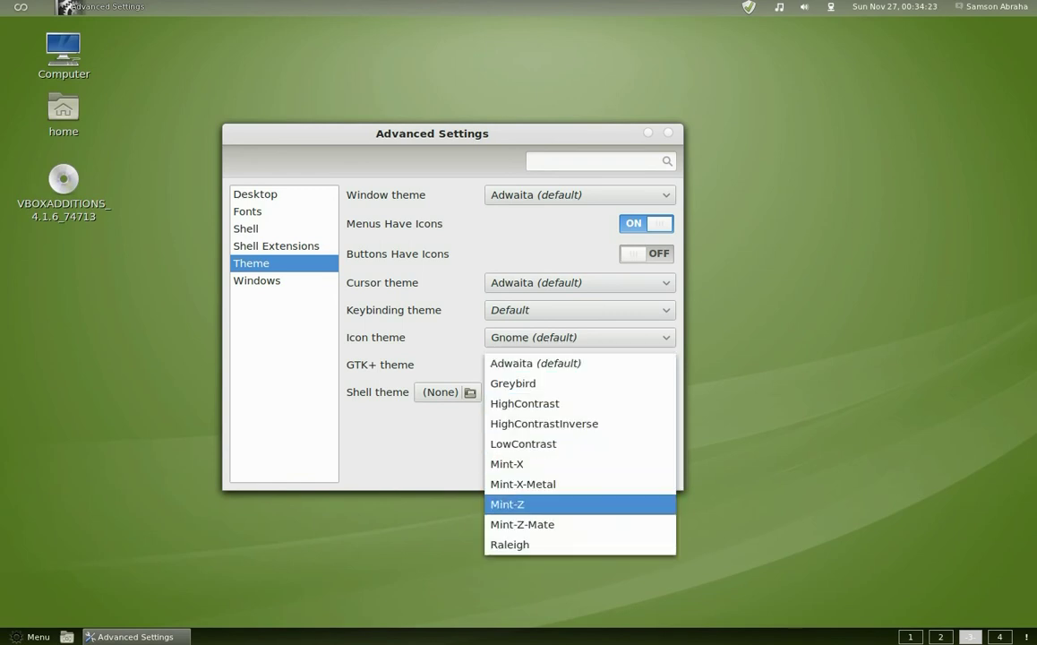
pyautogui.press('Escape')
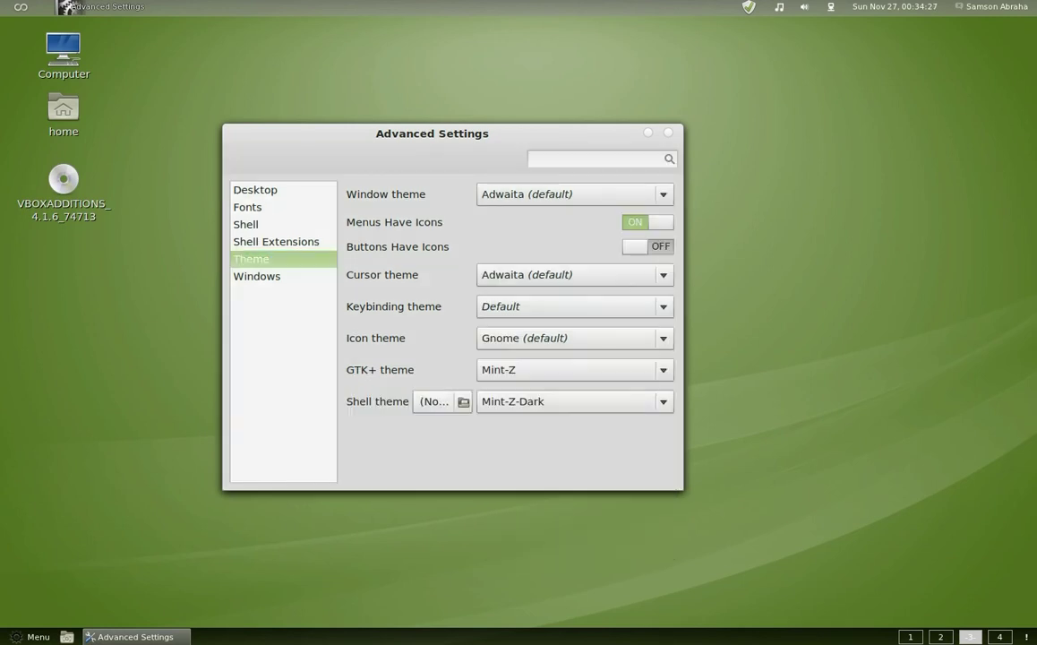
pyautogui.click(663, 195)
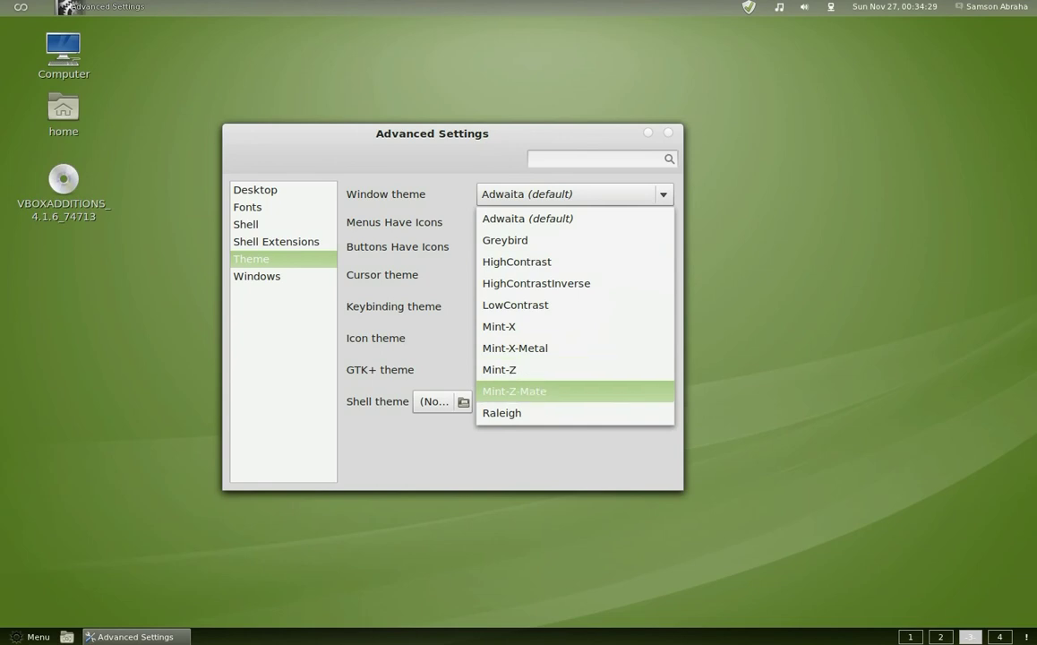
pyautogui.press('Escape')
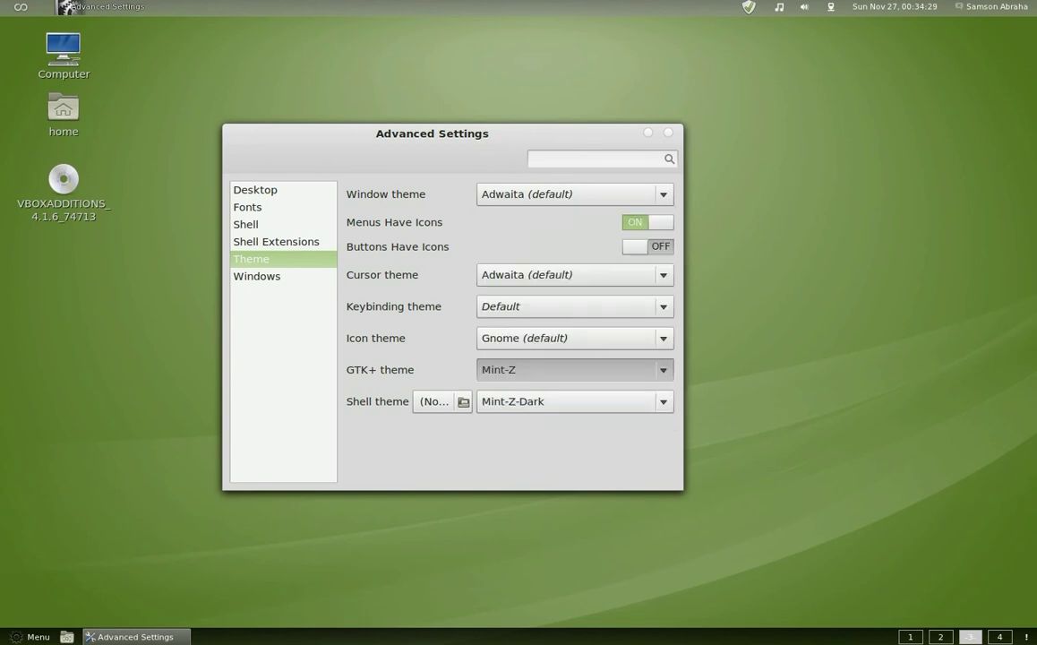
pyautogui.click(546, 394)
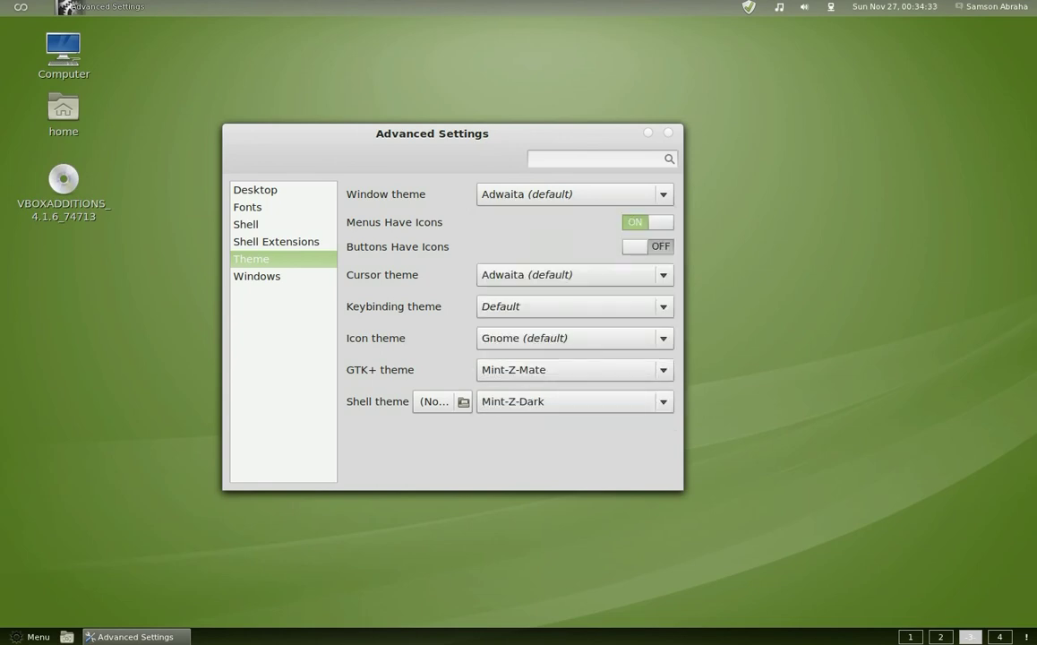
# Set the GTK+ theme to Mint-X-Metal
pyautogui.click(555, 370)
pyautogui.click(556, 327)
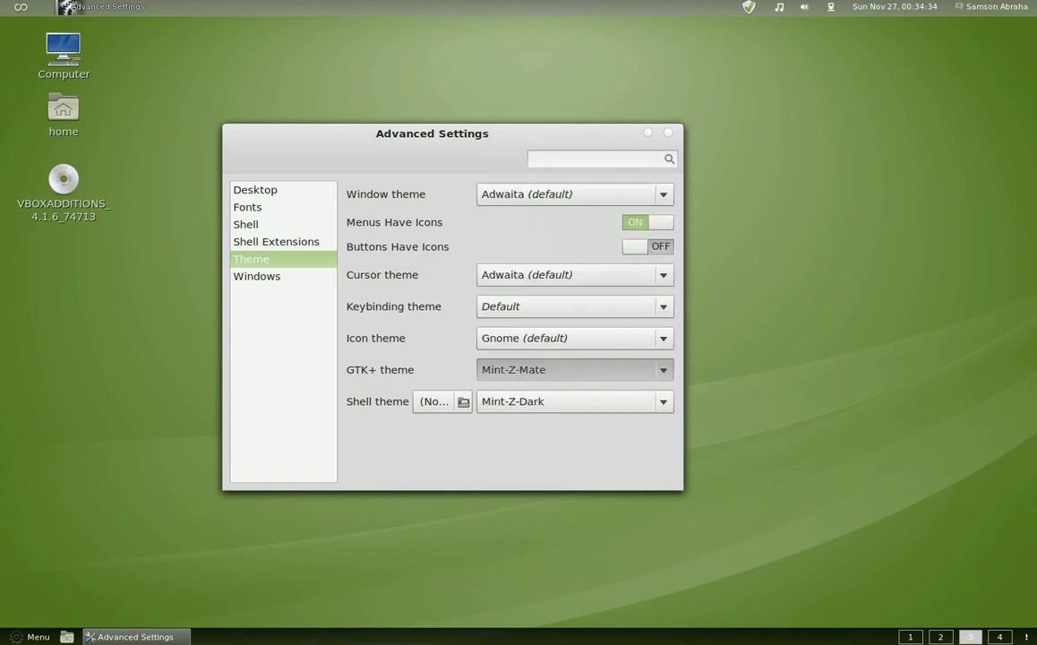
pyautogui.press('Down')
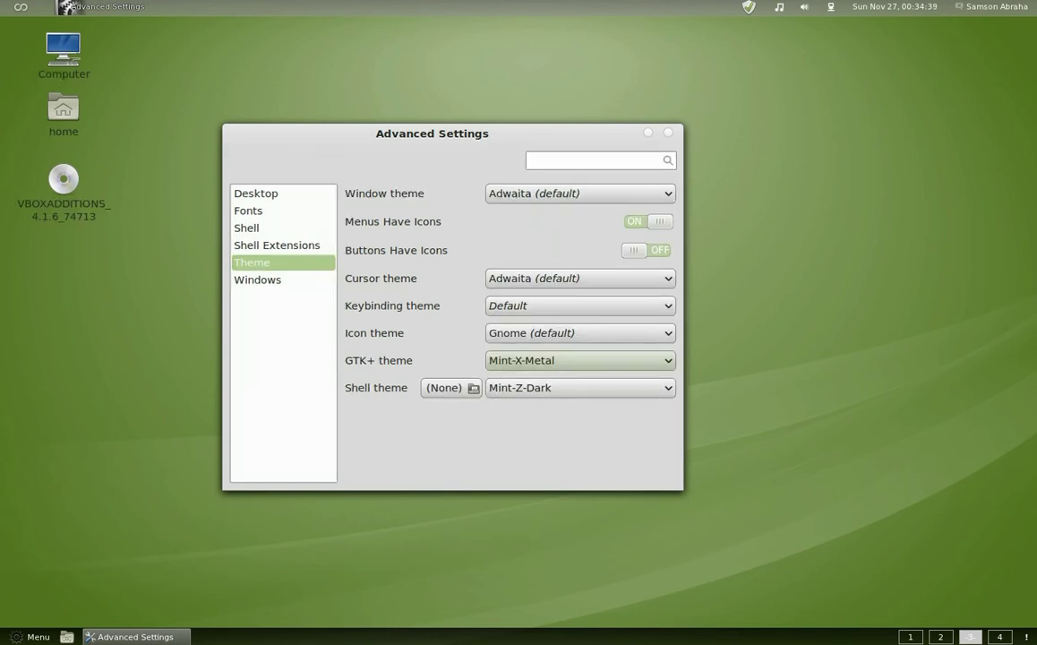
# Check the available icon themes, browse all applications in the activities overview with the current icons, and return to Advanced Settings
pyautogui.click(581, 334)
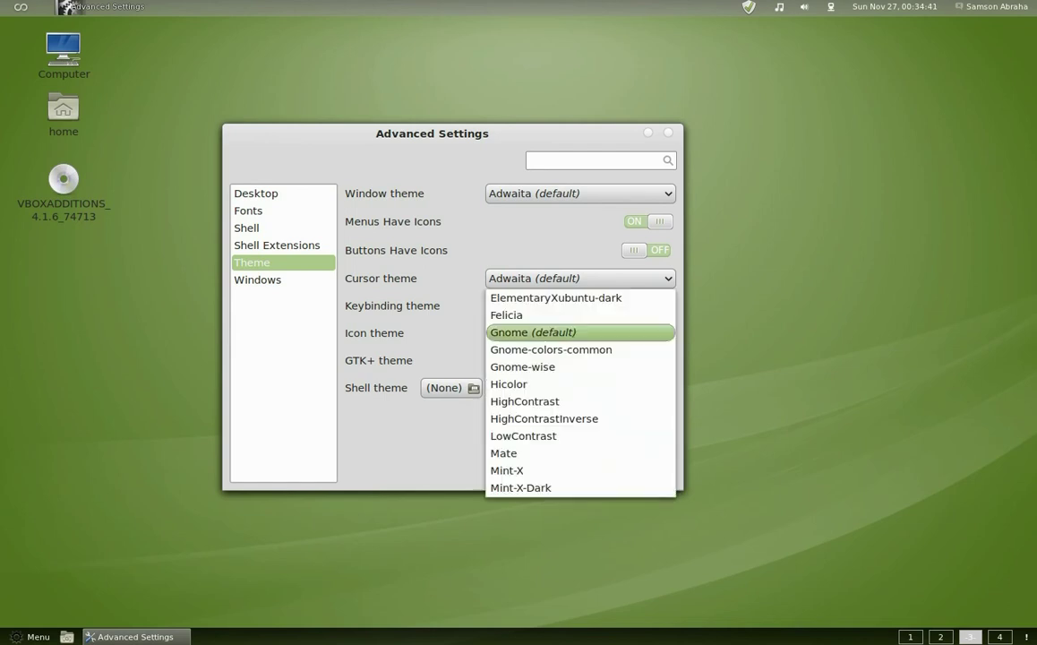
pyautogui.press('Escape')
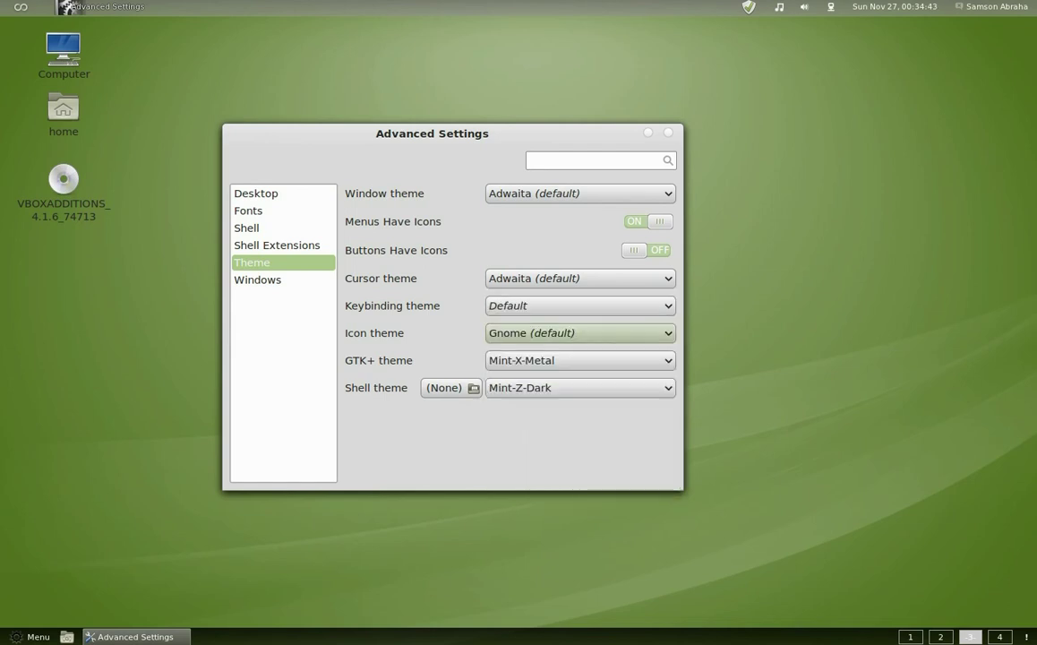
pyautogui.press('super')
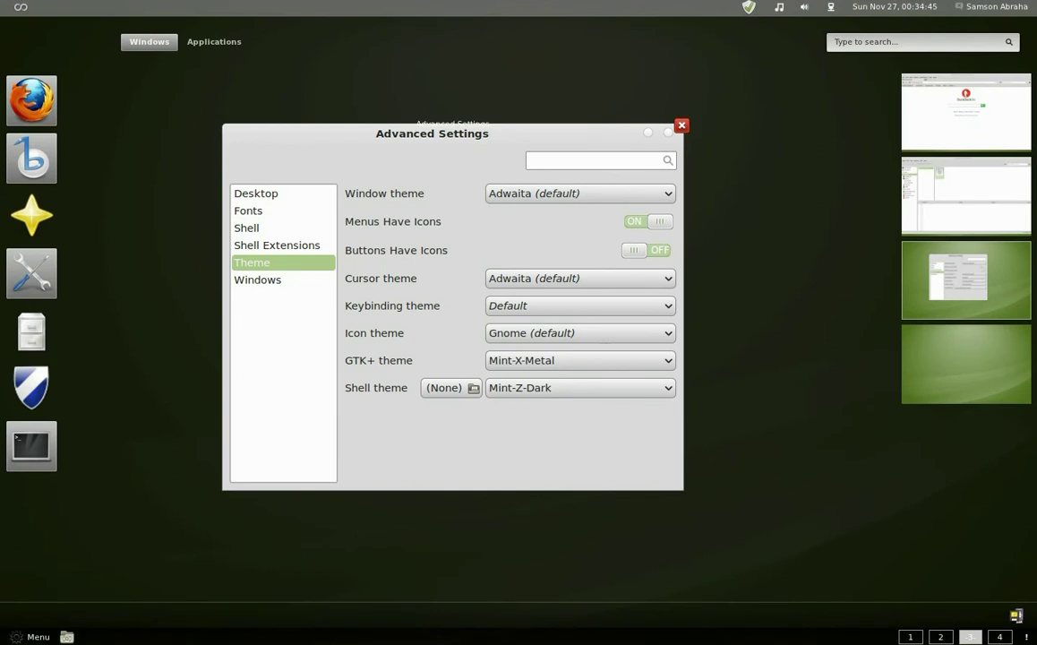
pyautogui.click(214, 42)
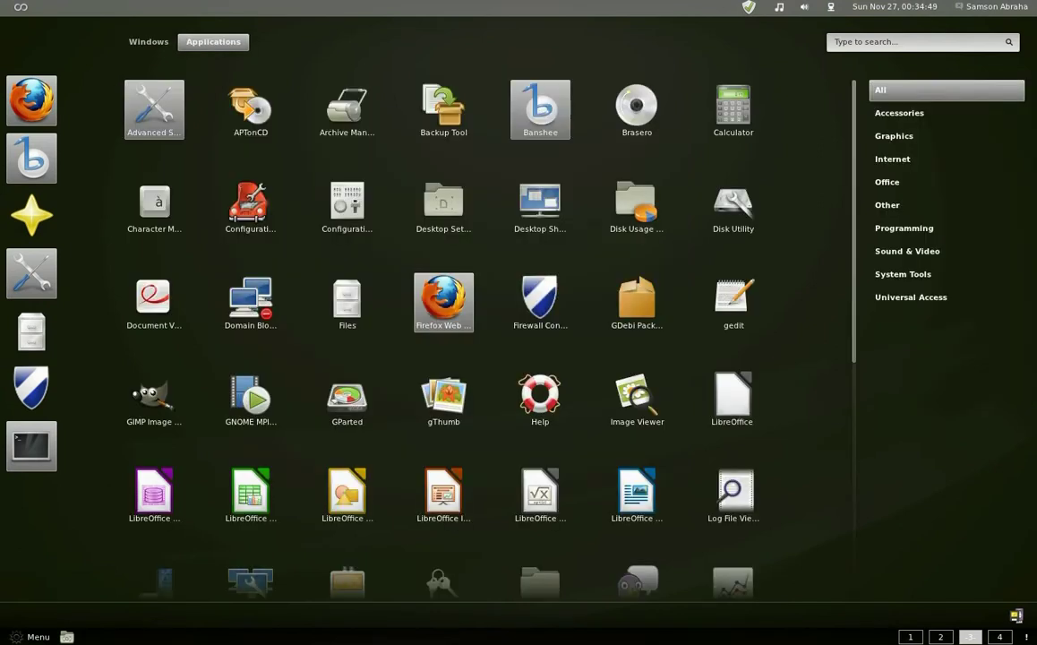
pyautogui.scroll(-5, 443, 304)
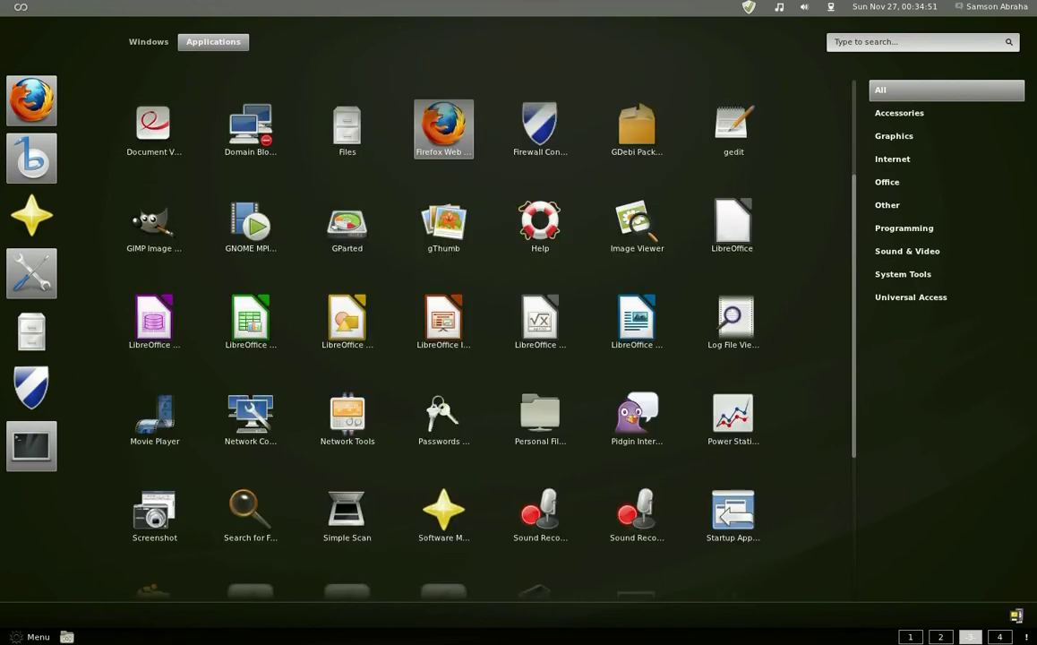
pyautogui.scroll(5, 443, 313)
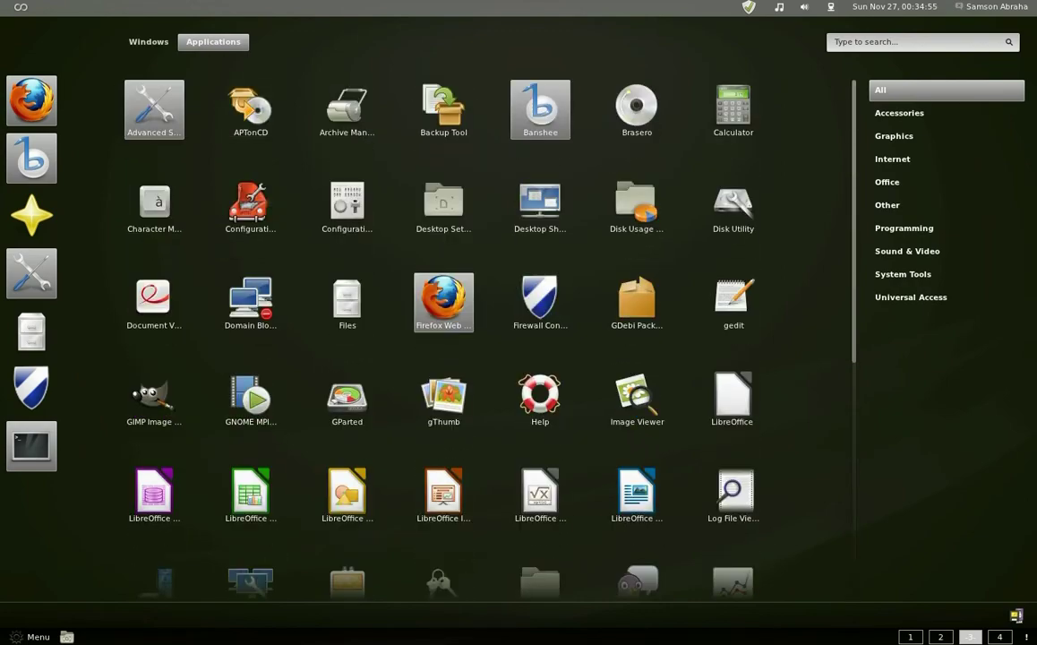
pyautogui.click(149, 42)
pyautogui.click(580, 333)
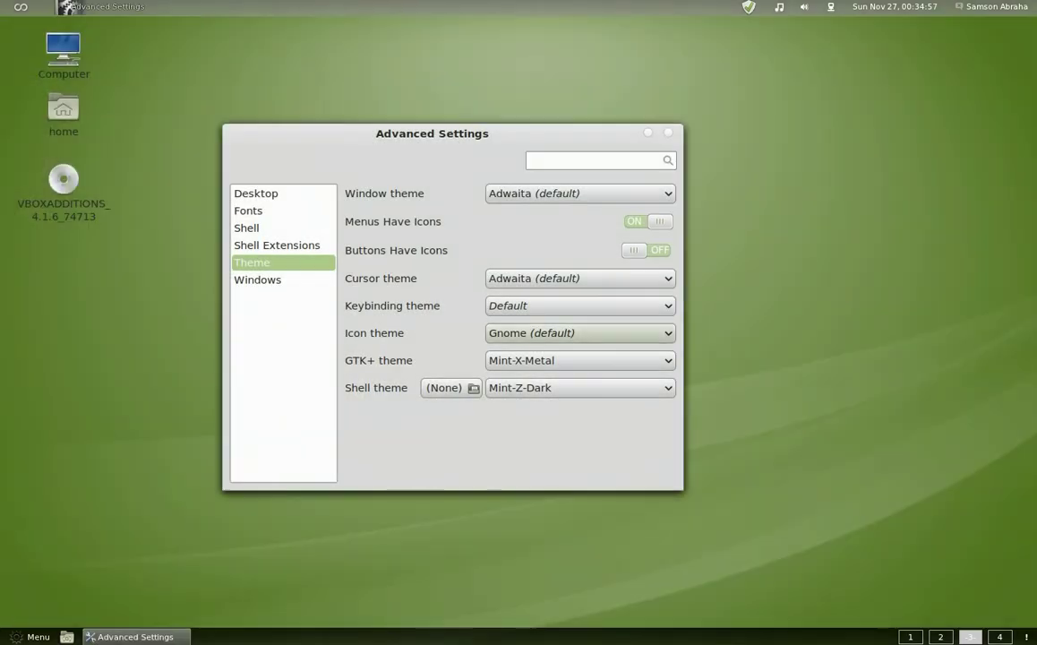
# Set the icon theme to Mint-X-Dark
pyautogui.click(580, 333)
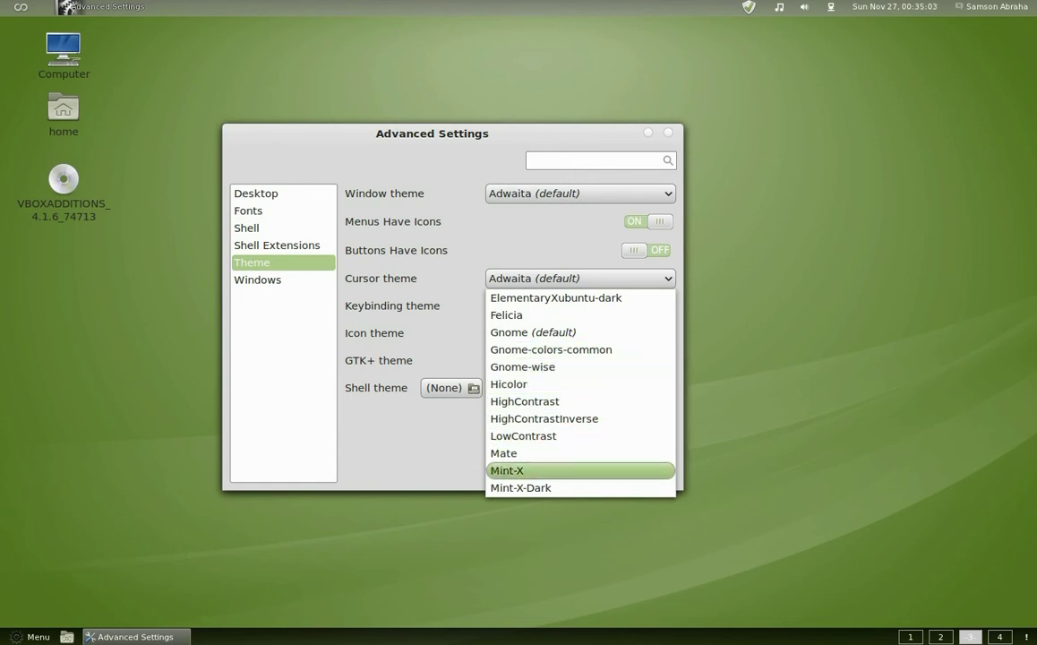
pyautogui.press('Escape')
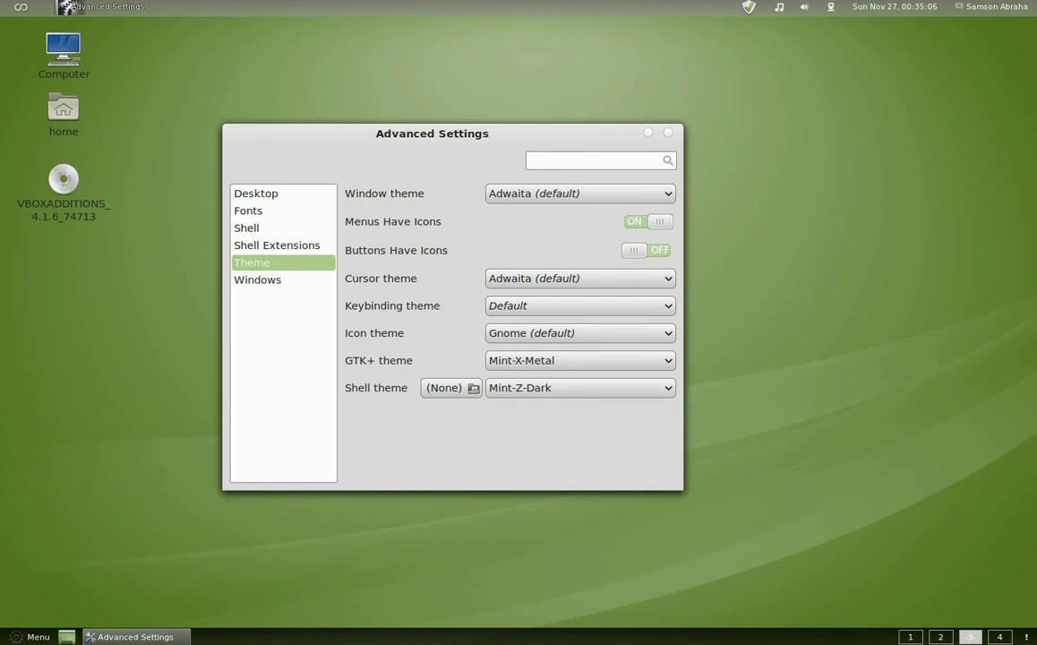
pyautogui.click(580, 333)
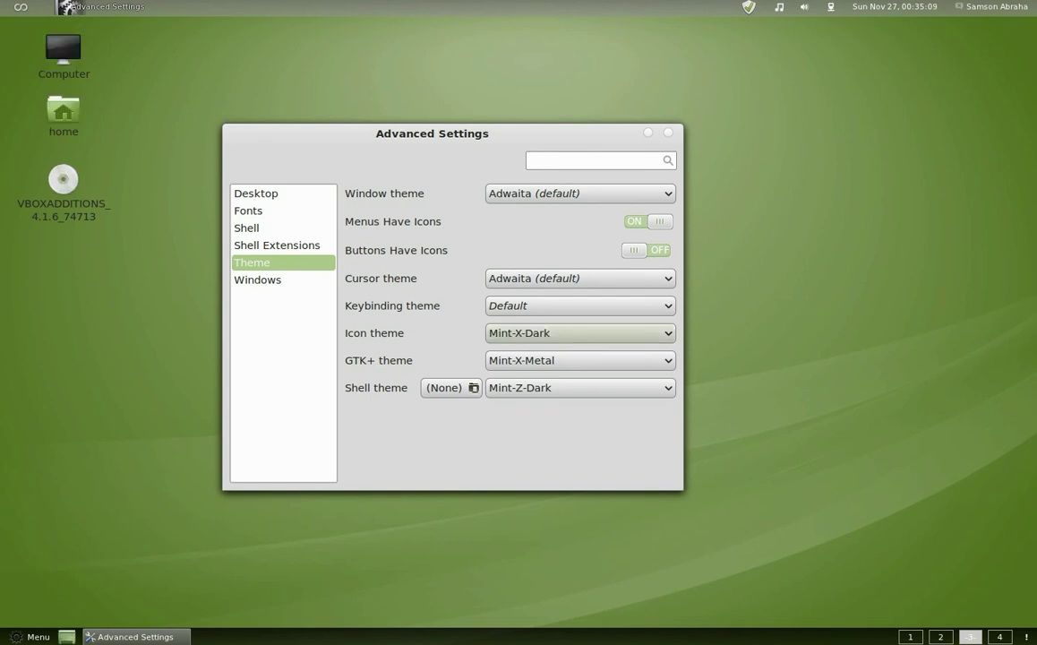
# Browse all applications in the activities overview to examine the new icon theme, and return to Advanced Settings
pyautogui.moveTo(0, 1)
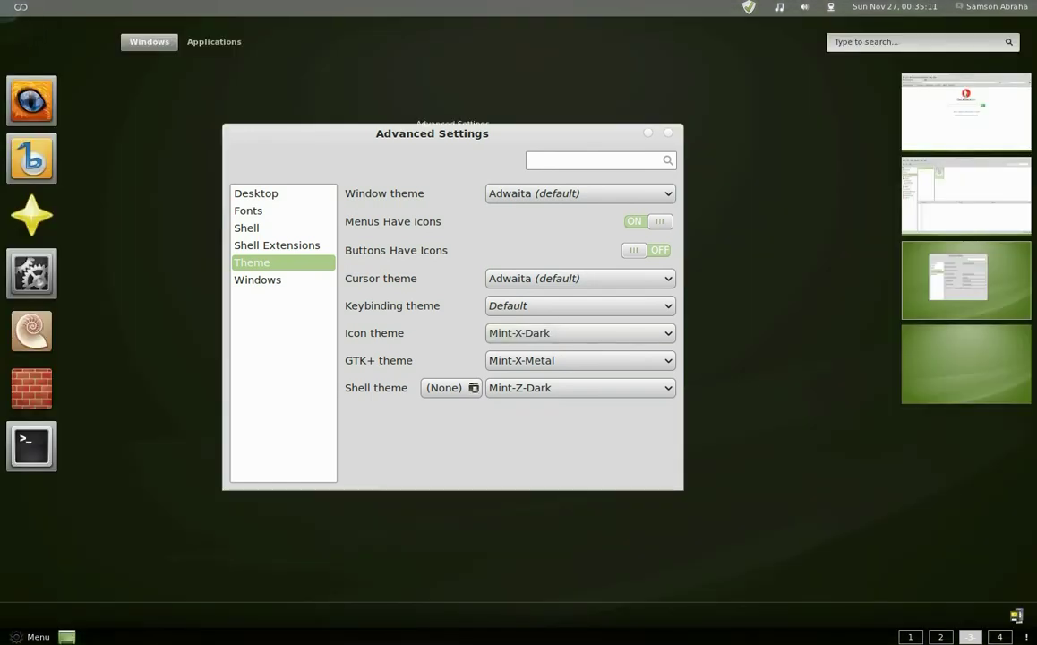
pyautogui.click(214, 42)
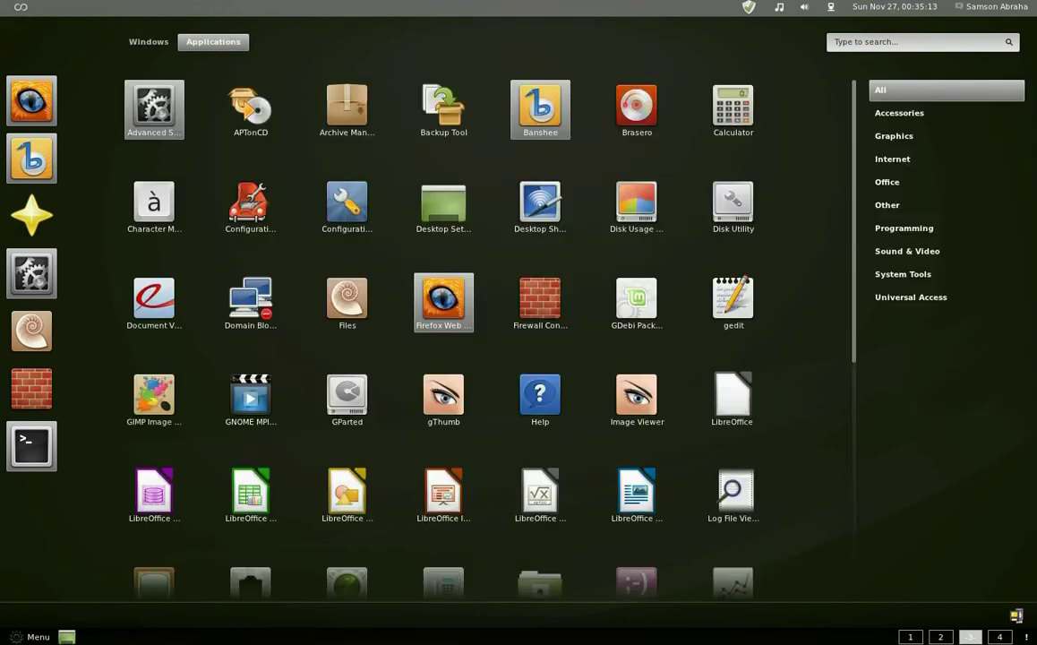
pyautogui.scroll(-5, 251, 448)
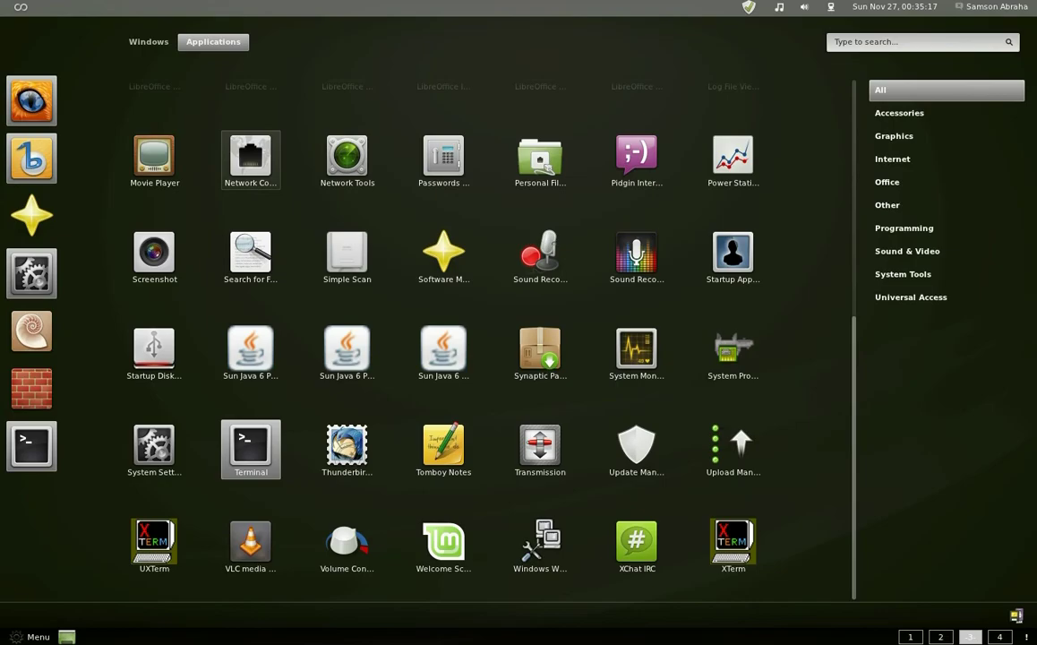
pyautogui.scroll(5, 251, 448)
pyautogui.click(154, 109)
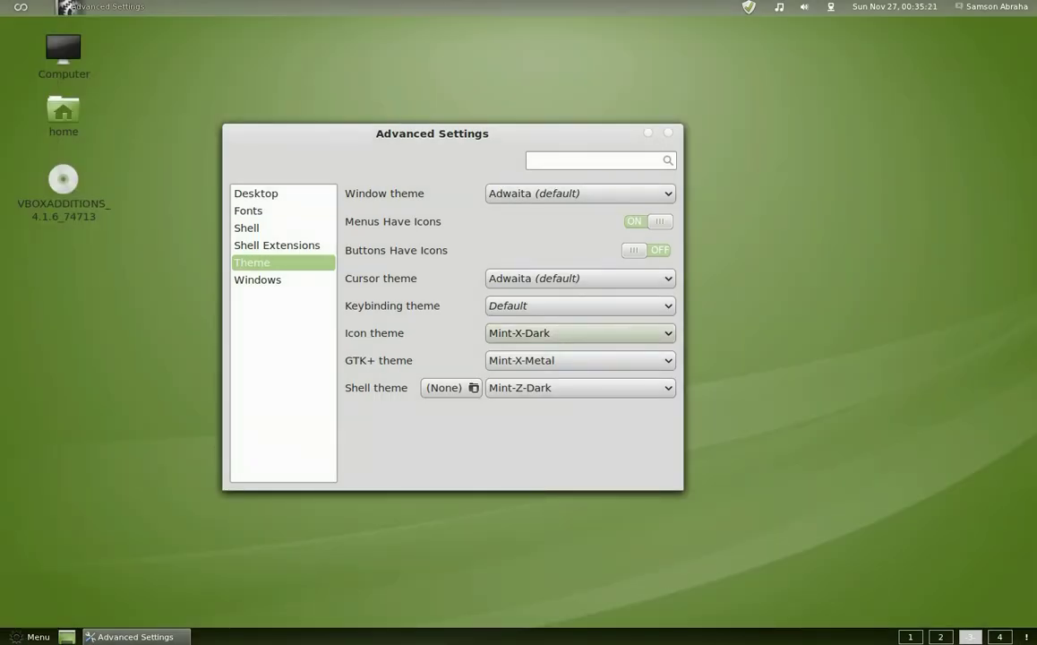
# Try the DMZ-Black and DMZ-White cursor themes and set the cursor theme back to Adwaita
pyautogui.click(581, 279)
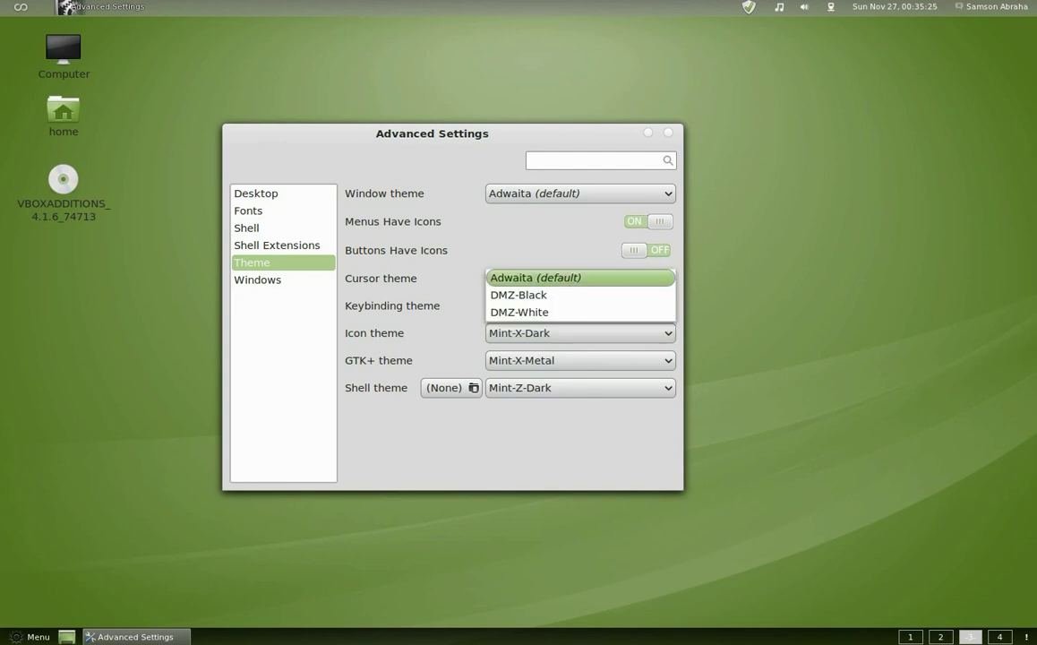
pyautogui.click(573, 294)
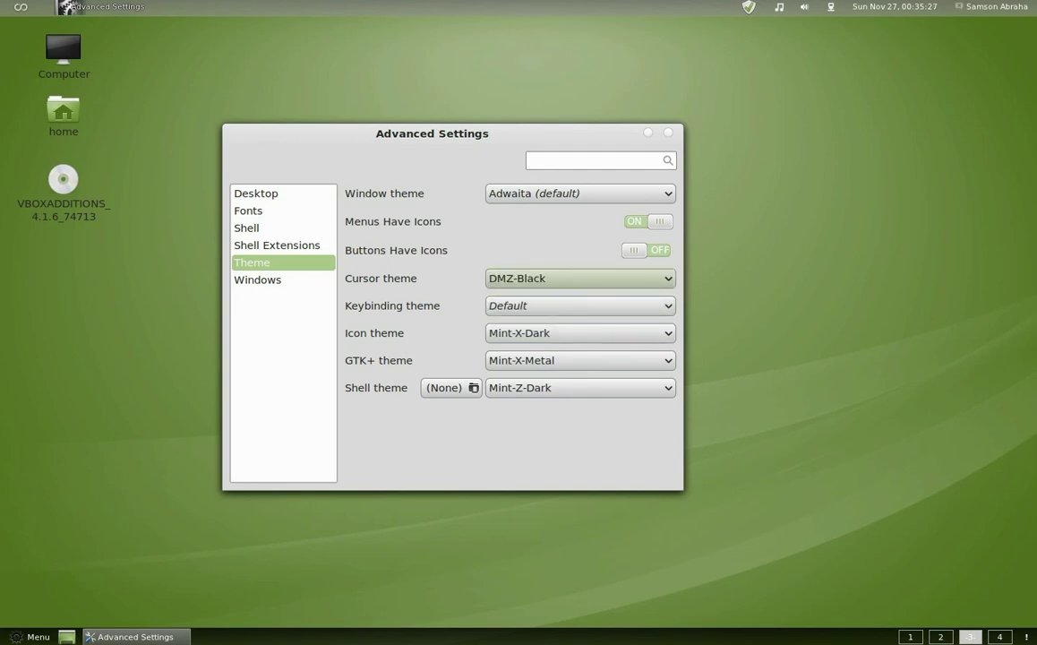
pyautogui.press('space')
pyautogui.press('Down')
pyautogui.press('Return')
pyautogui.press('space')
pyautogui.press('Up')
pyautogui.press('Up')
pyautogui.press('Return')
# Set the window theme to Mint-Z and close Advanced Settings
pyautogui.hotkey('shift', 'Tab')
pyautogui.hotkey('shift', 'Tab')
pyautogui.hotkey('shift', 'Tab')
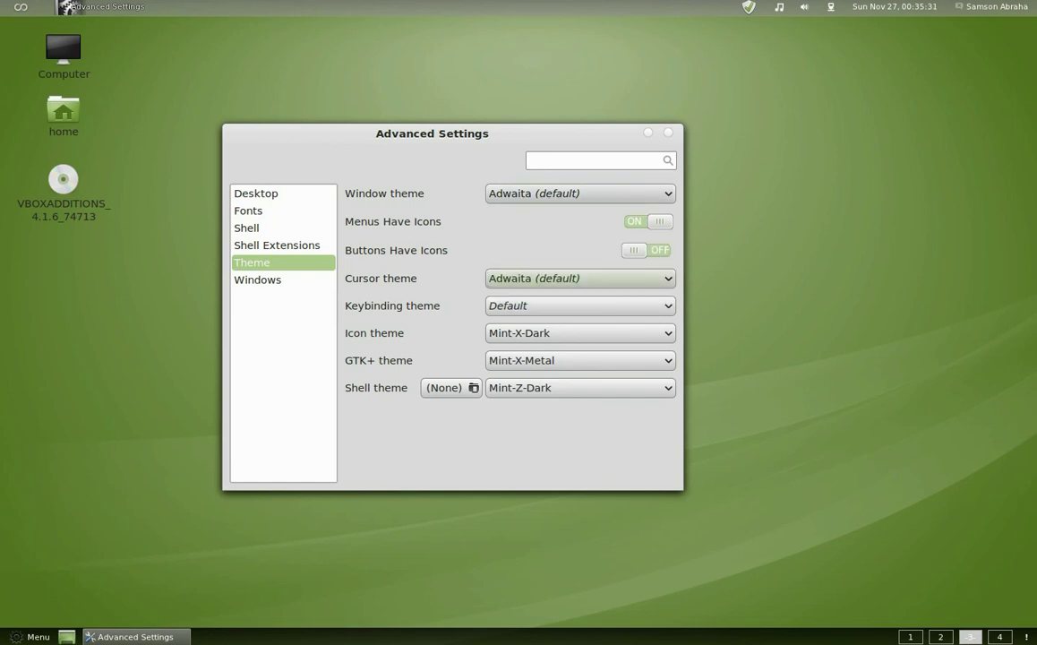
pyautogui.press('space')
pyautogui.press('g')
pyautogui.press('m')
pyautogui.press('u')
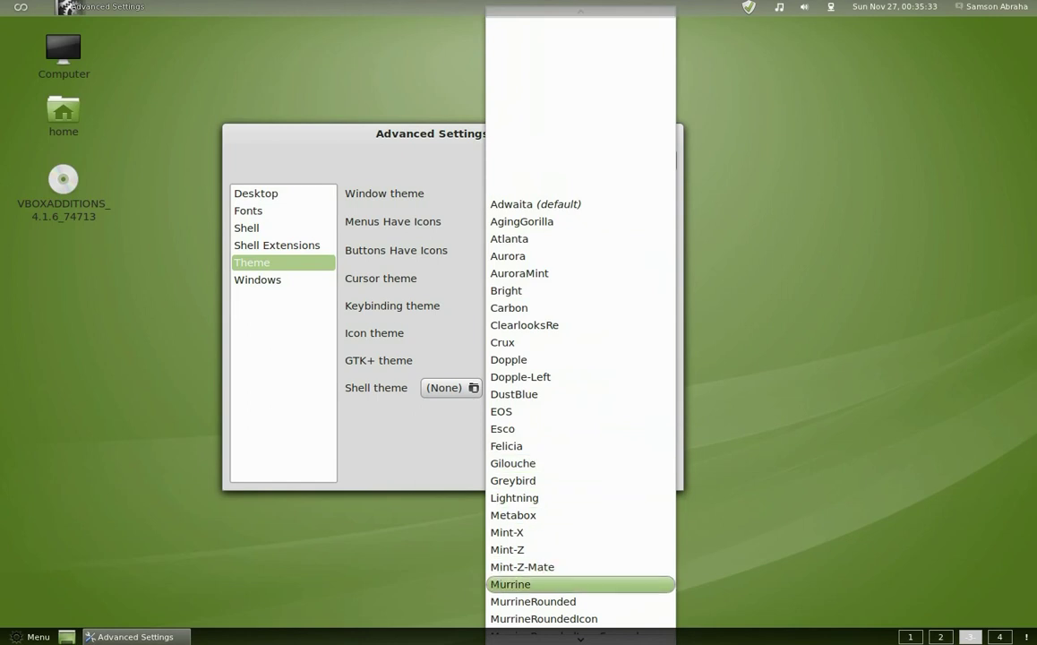
pyautogui.press('Up')
pyautogui.press('Up')
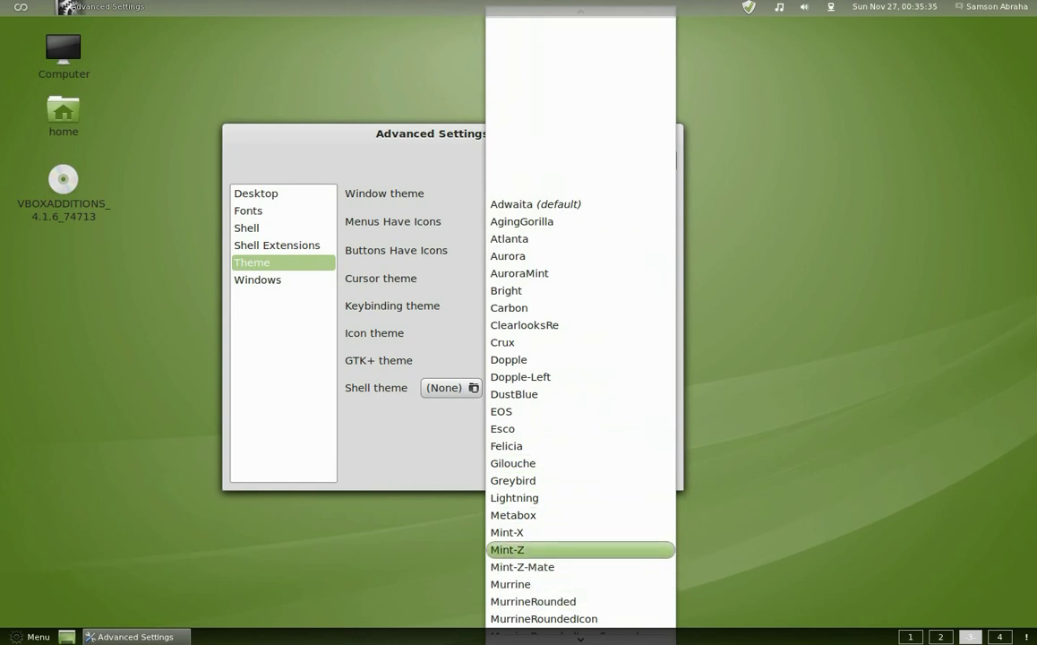
pyautogui.press('Return')
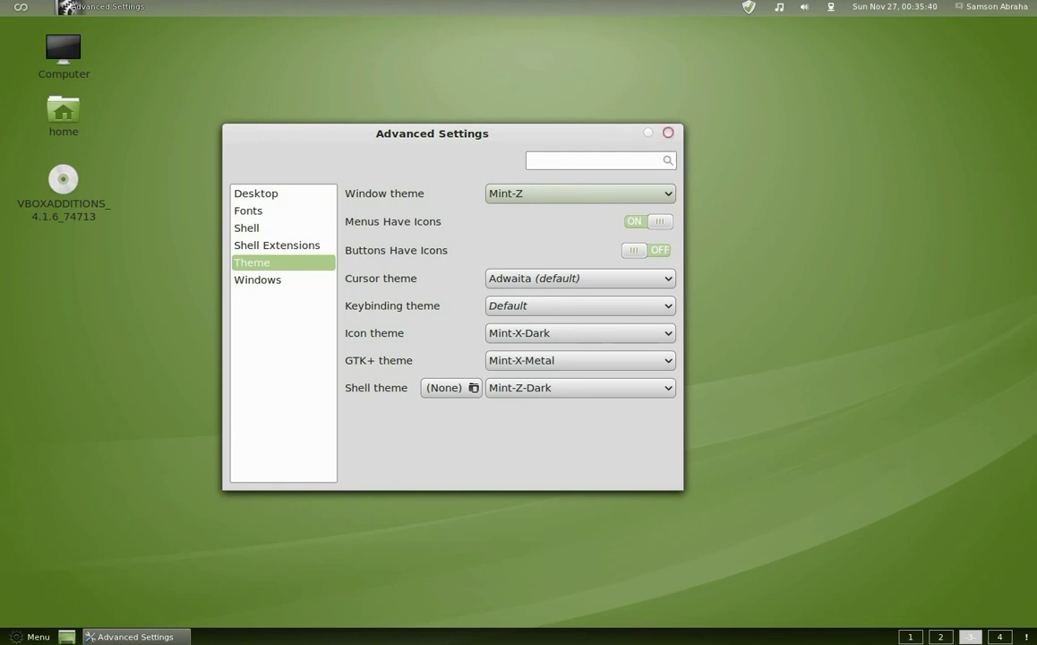
pyautogui.click(669, 132)
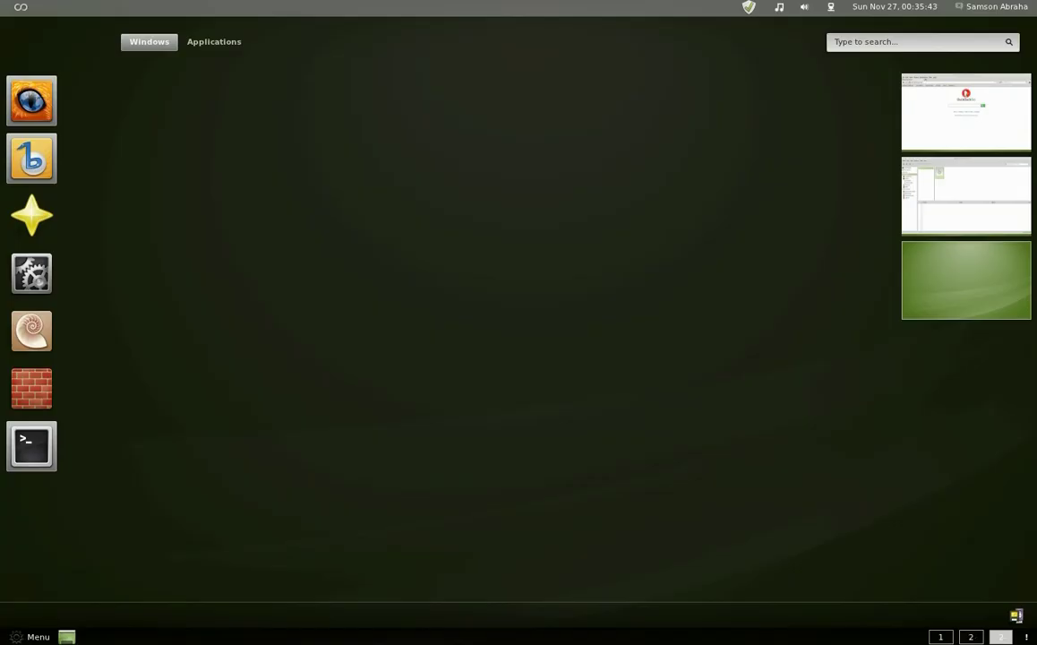
# In the activities overview, move the Terminal window from the first workspace to the third, and bring up the Firefox window
pyautogui.hotkey('ctrl', 'alt', 'Up')
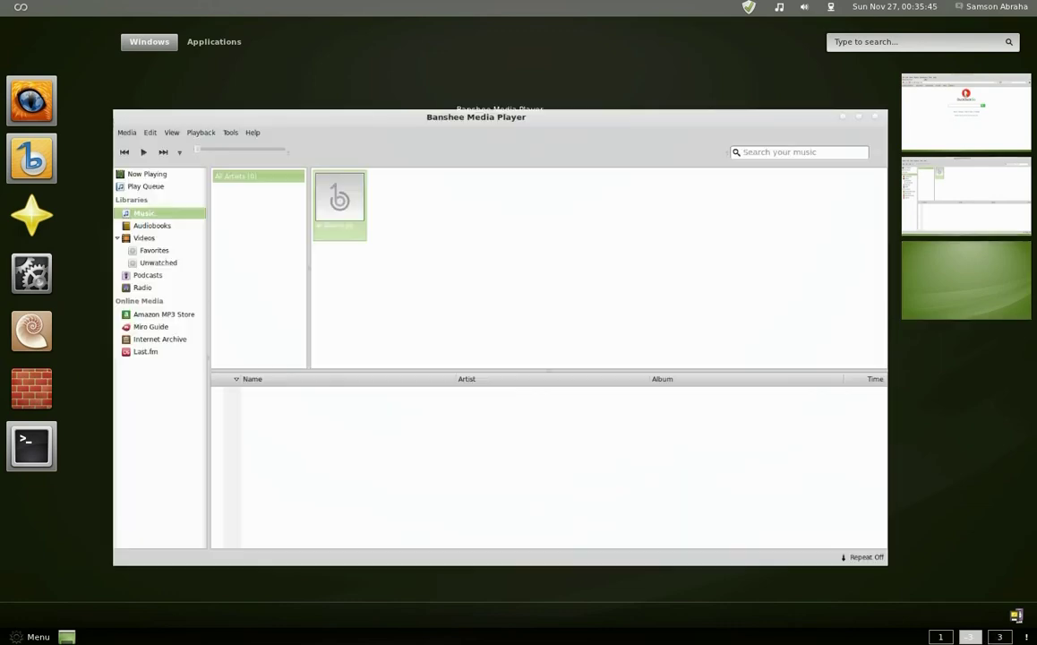
pyautogui.hotkey('ctrl', 'alt', 'Up')
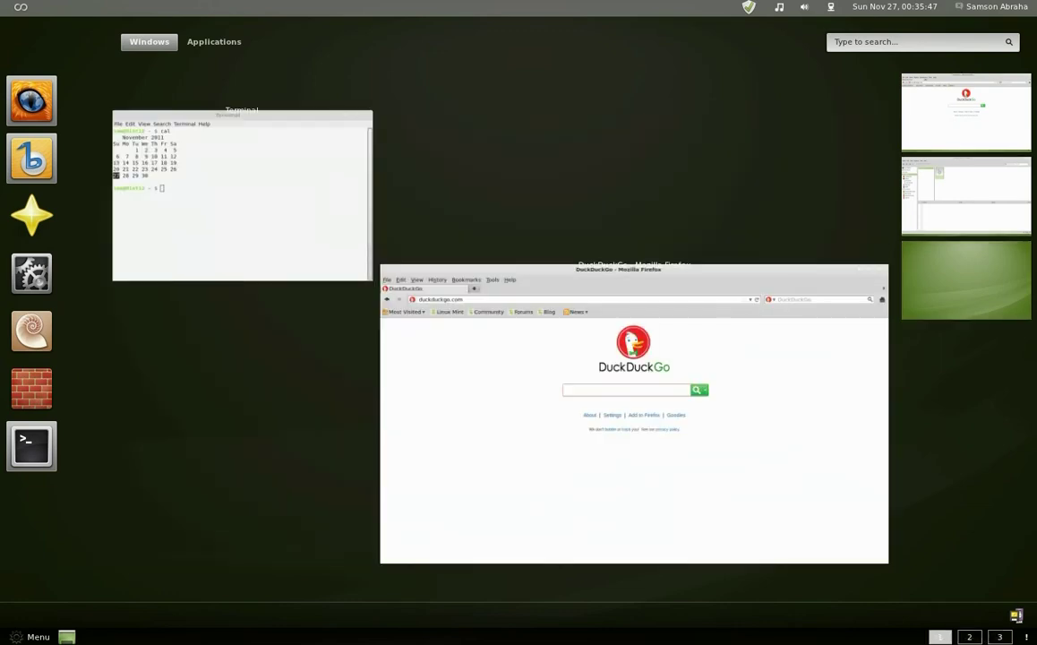
pyautogui.moveTo(241, 197); pyautogui.dragTo(932, 286)
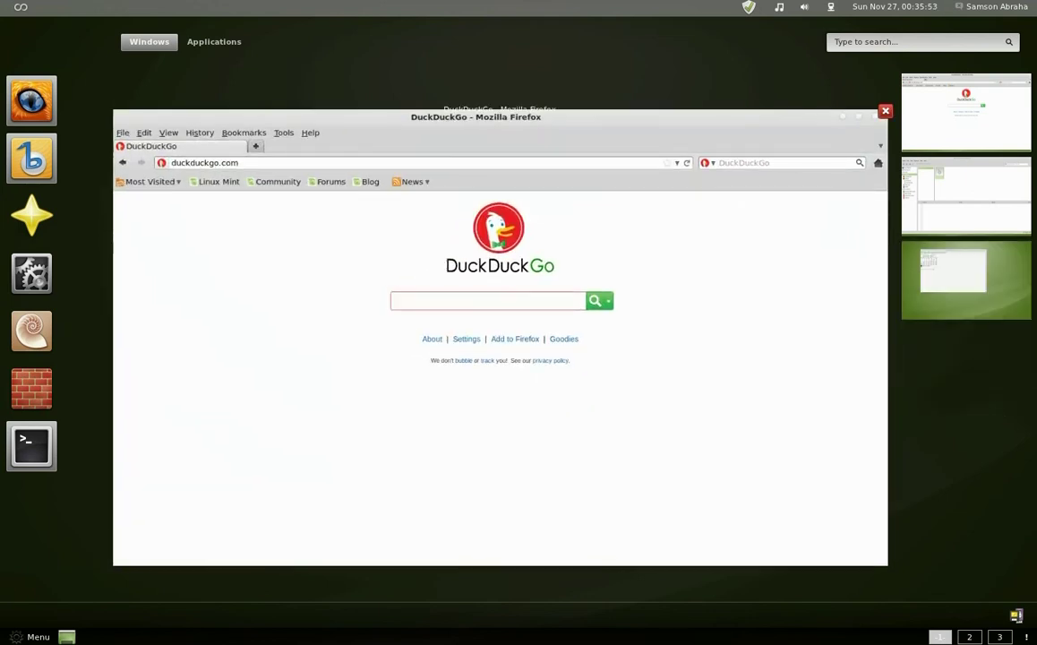
pyautogui.click(500, 359)
pyautogui.press('super')
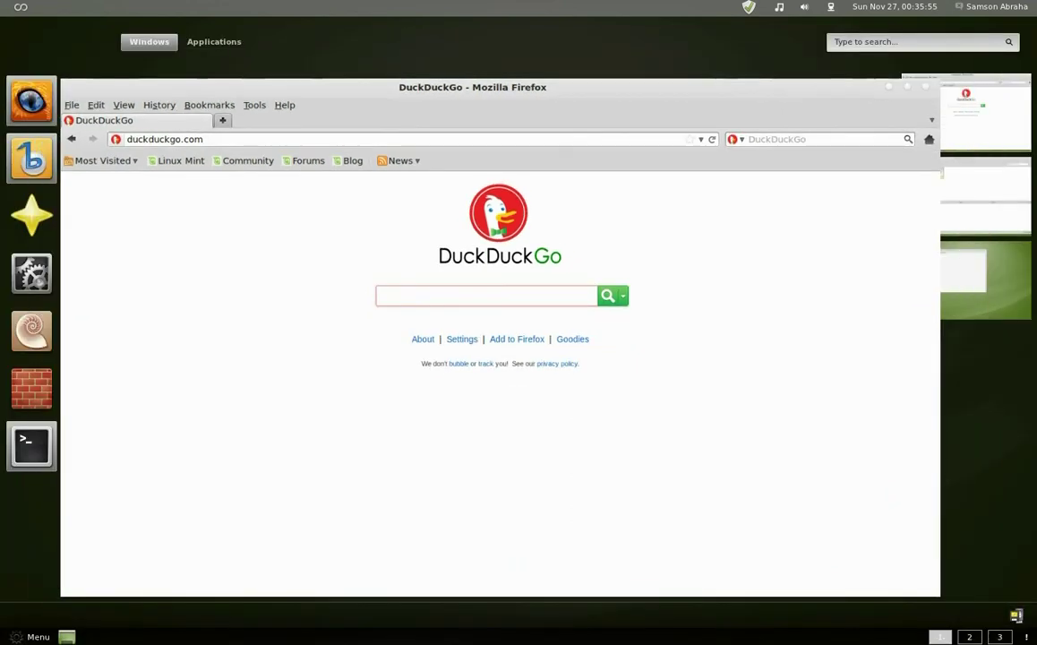
# Toggle between the Firefox window and the activities overview, and examine the user menu's status and session options
pyautogui.press('super')
pyautogui.press('super')
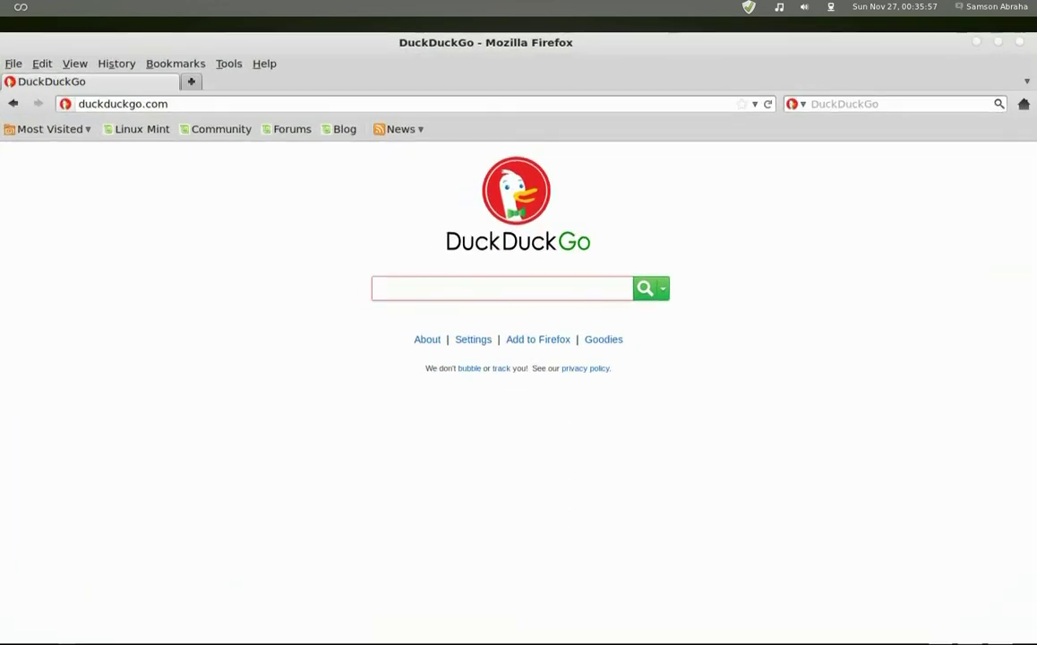
pyautogui.press('super')
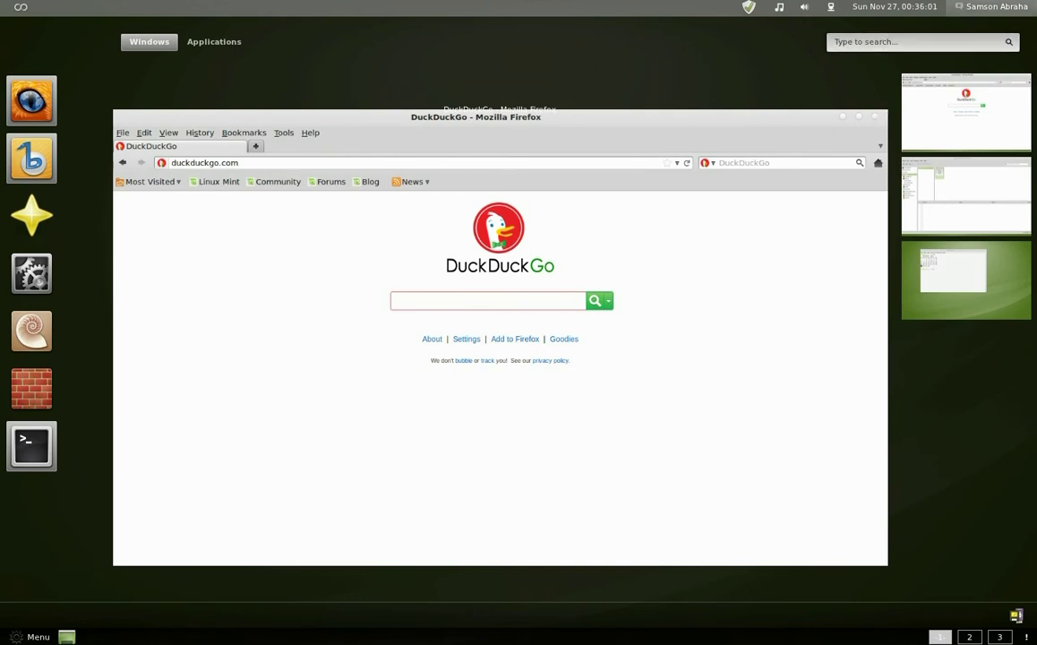
pyautogui.click(992, 6)
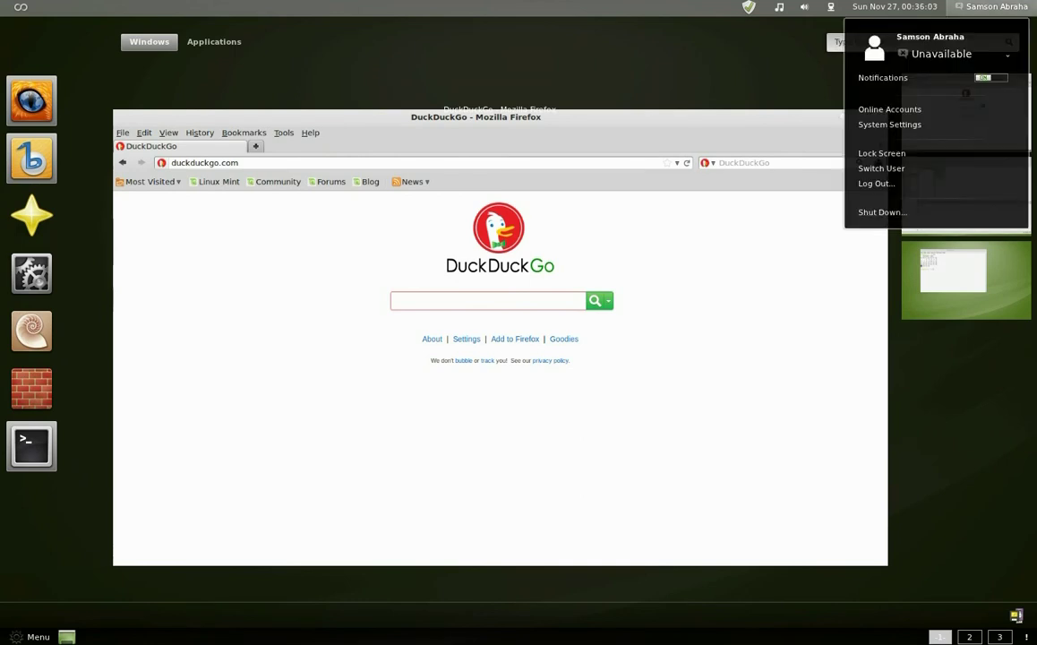
pyautogui.press('Escape')
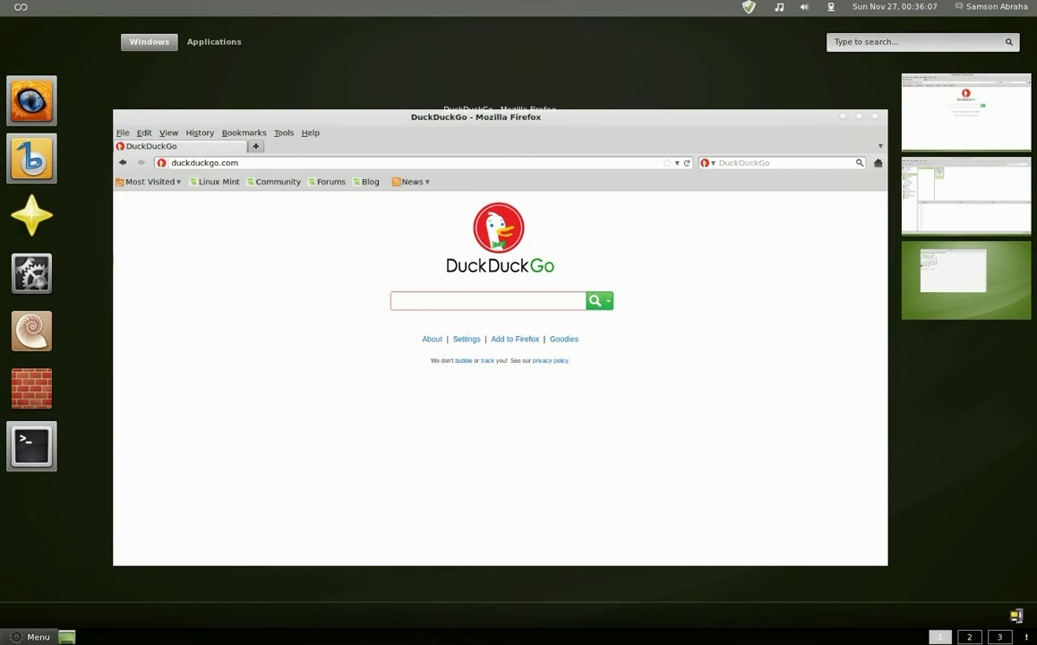
# Examine the application menu's Internet category from the overview, and show the contents of the Removable Devices notification
pyautogui.click(31, 636)
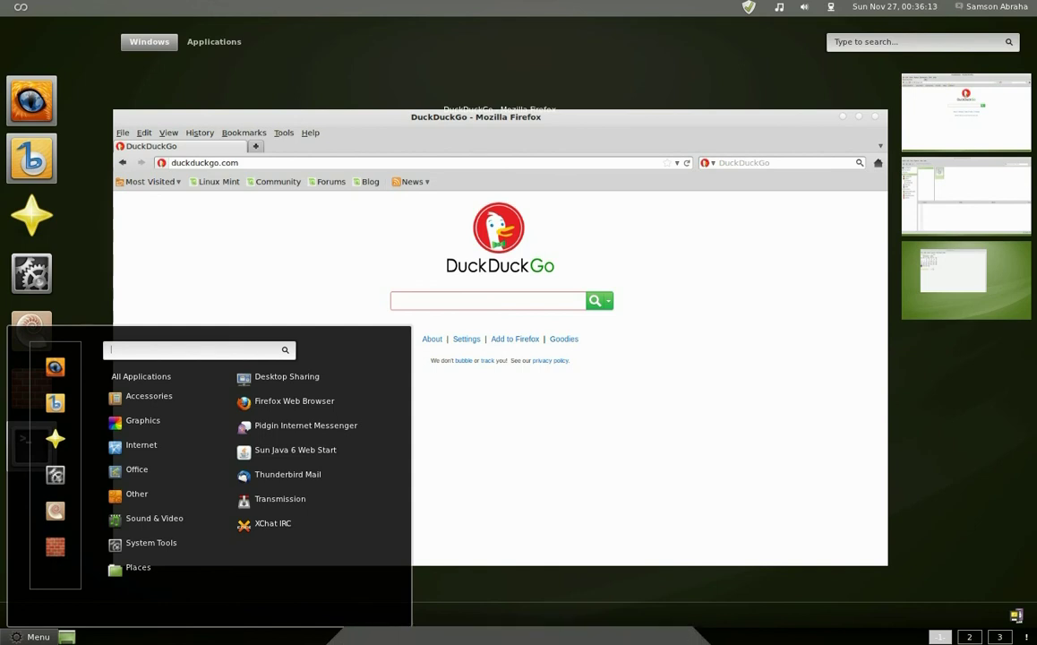
pyautogui.press('Escape')
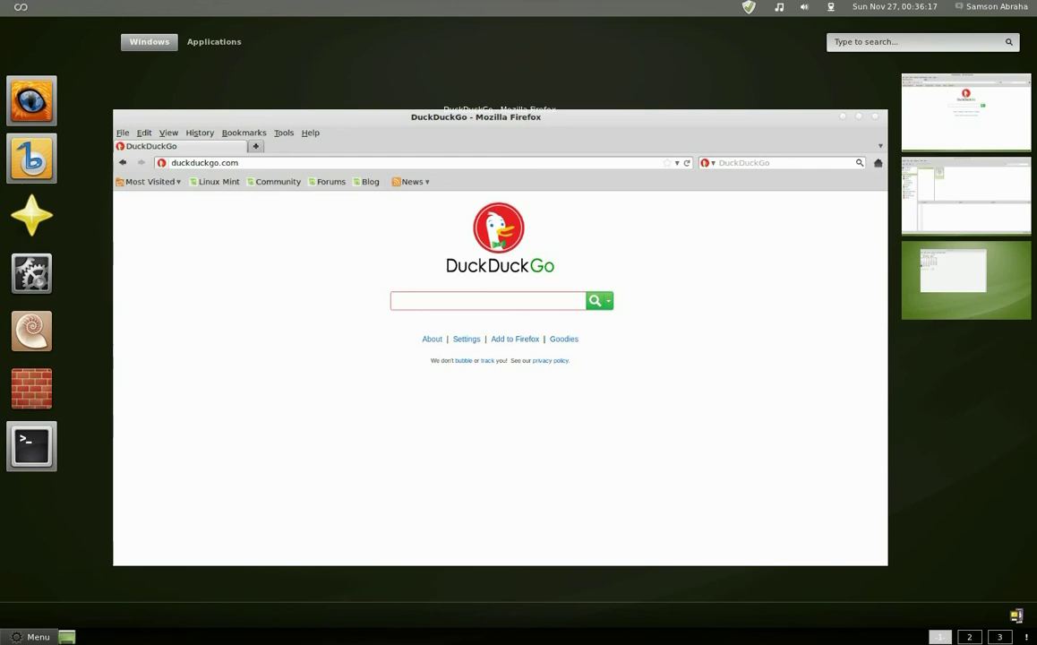
pyautogui.click(31, 637)
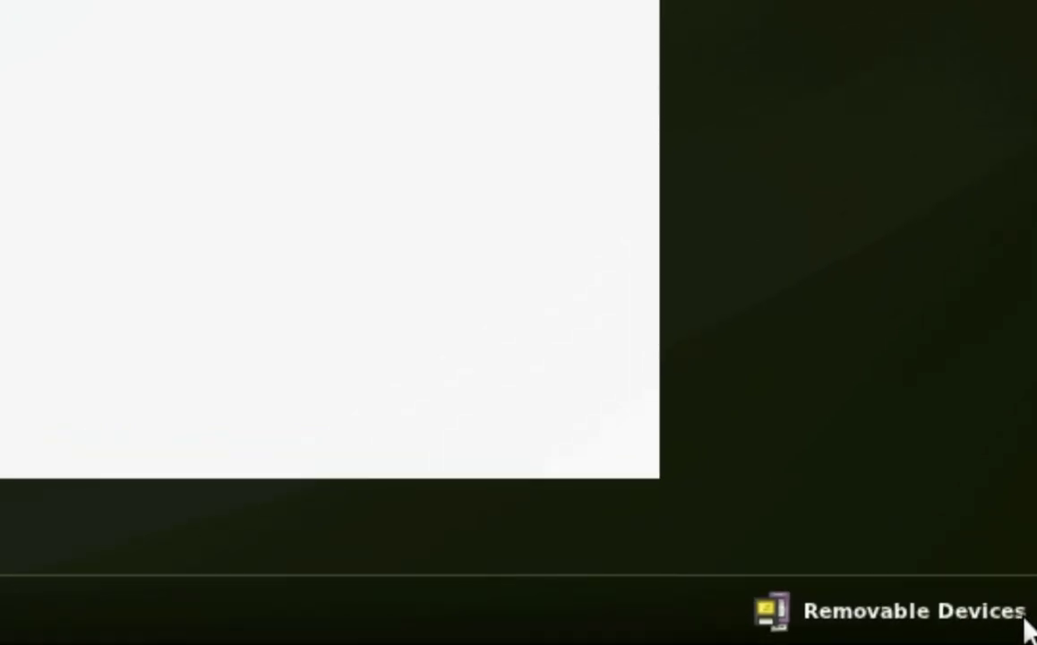
pyautogui.click(1026, 623)
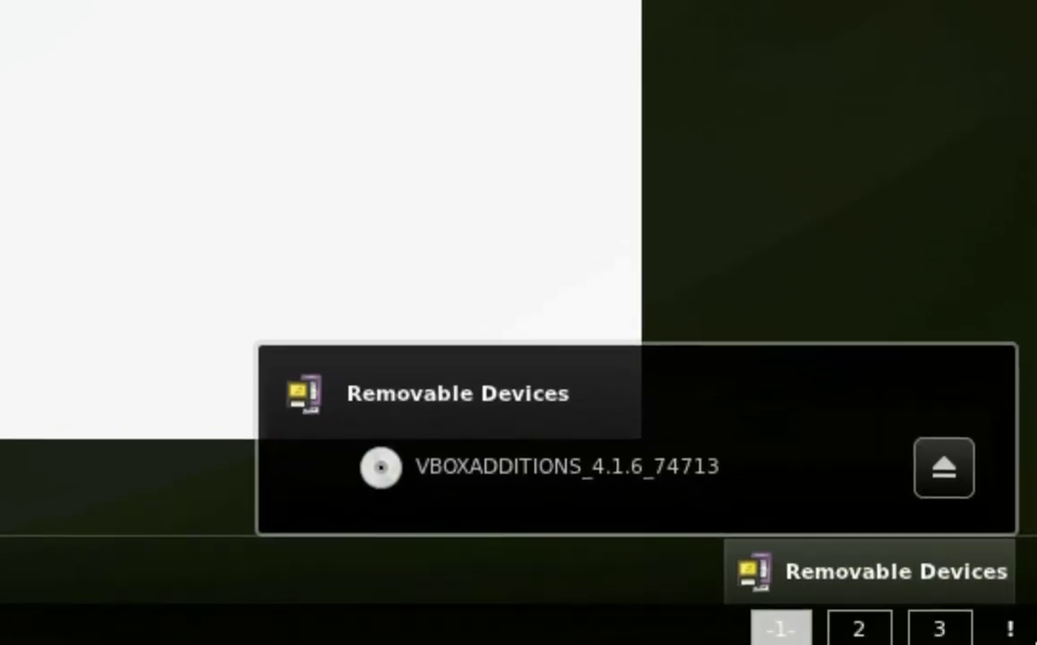